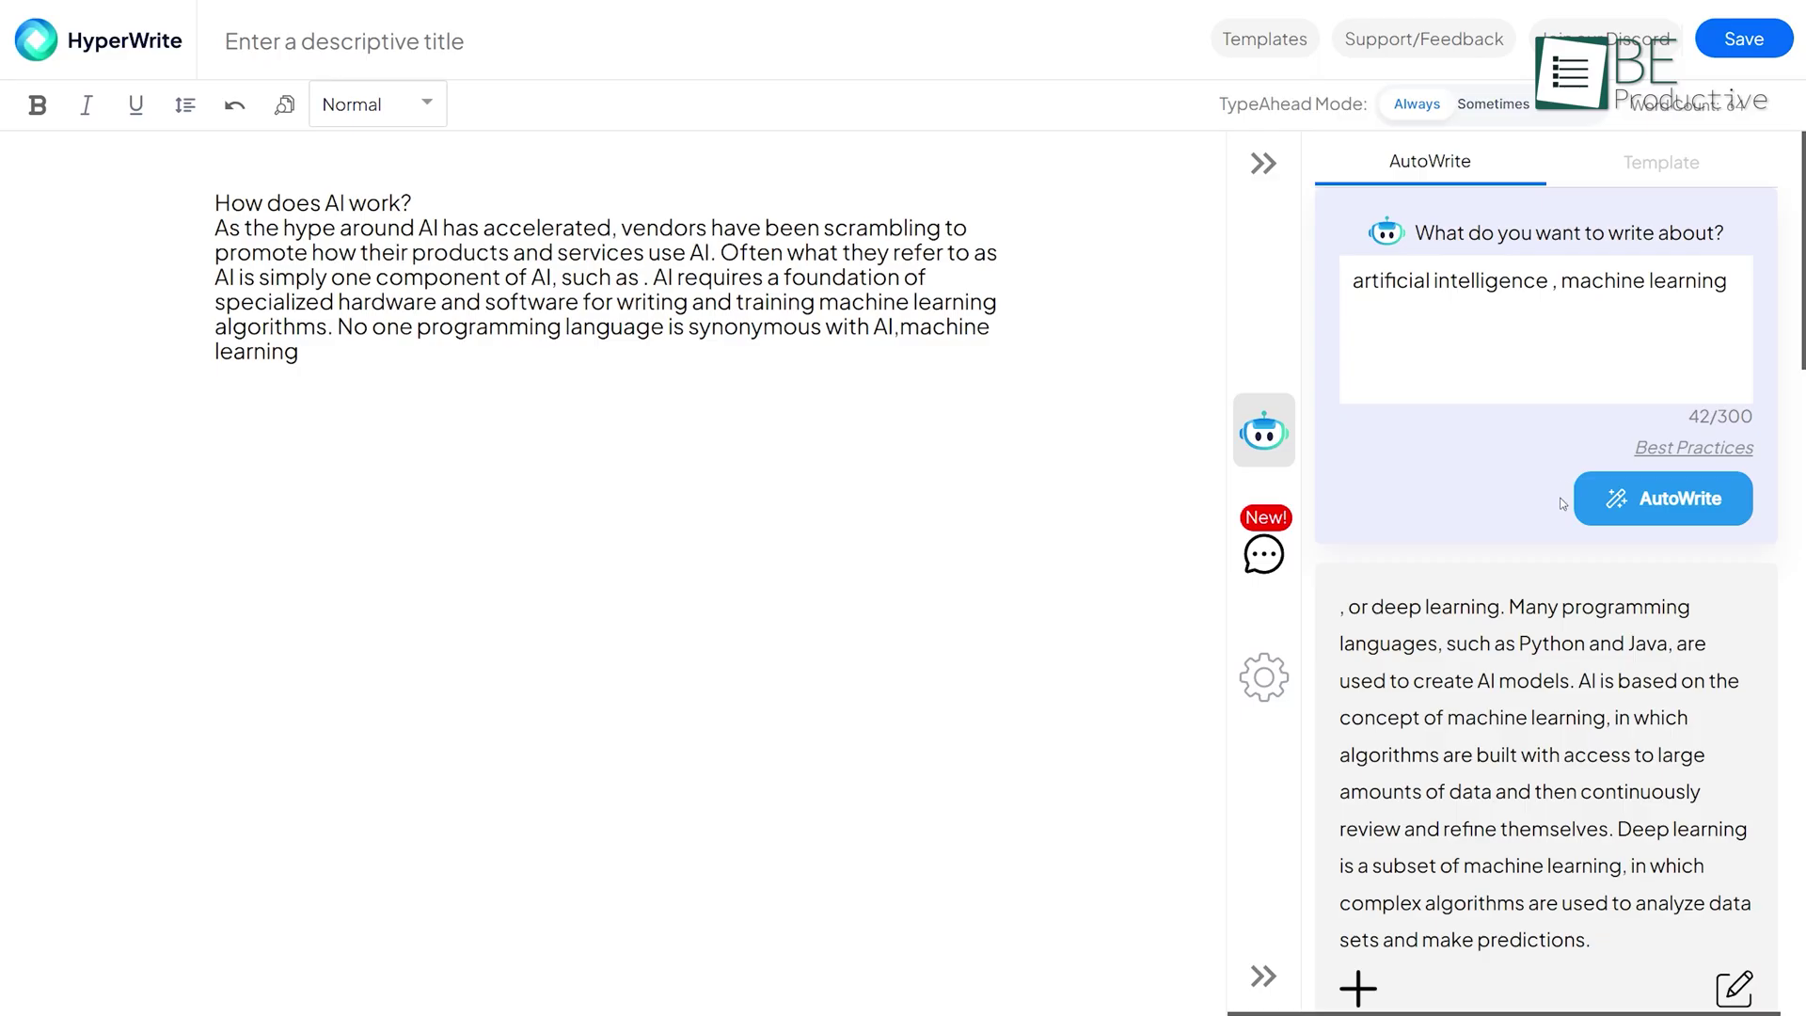
# Accept Grammarly's suggestion to replace the misused 'effect' with 'affect'.
pyautogui.click(1529, 647)
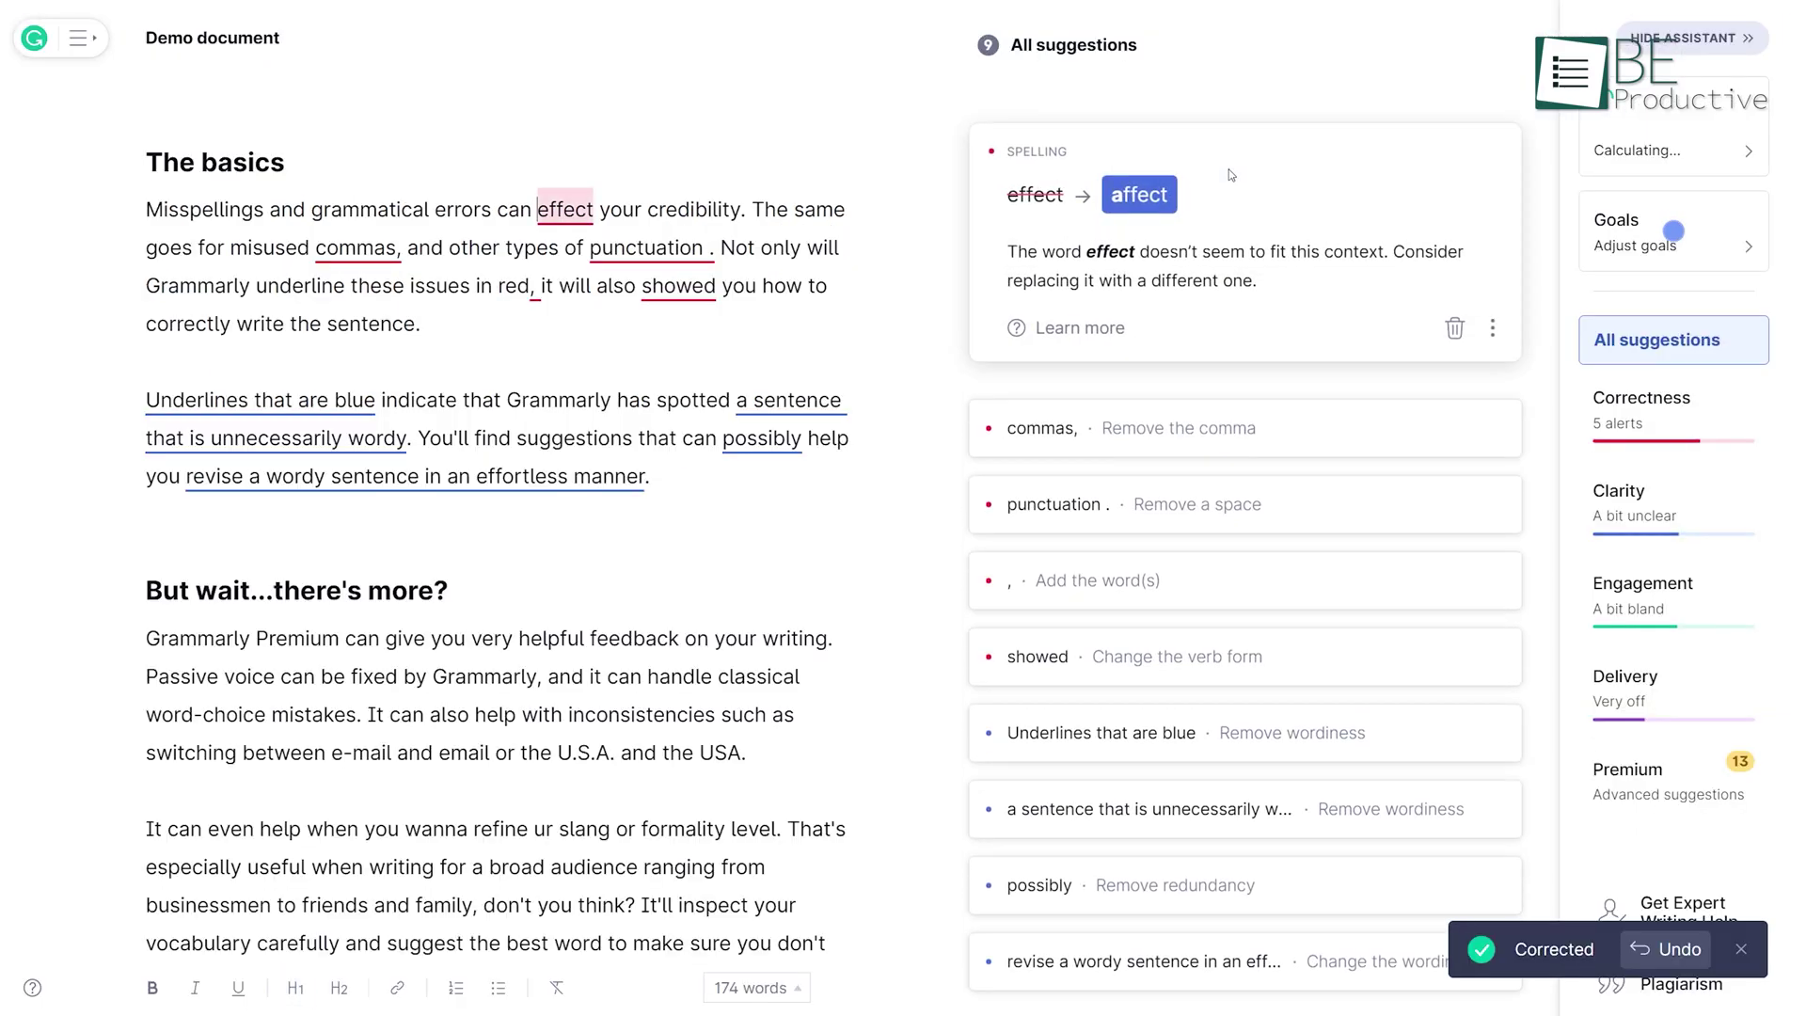
pyautogui.click(1156, 204)
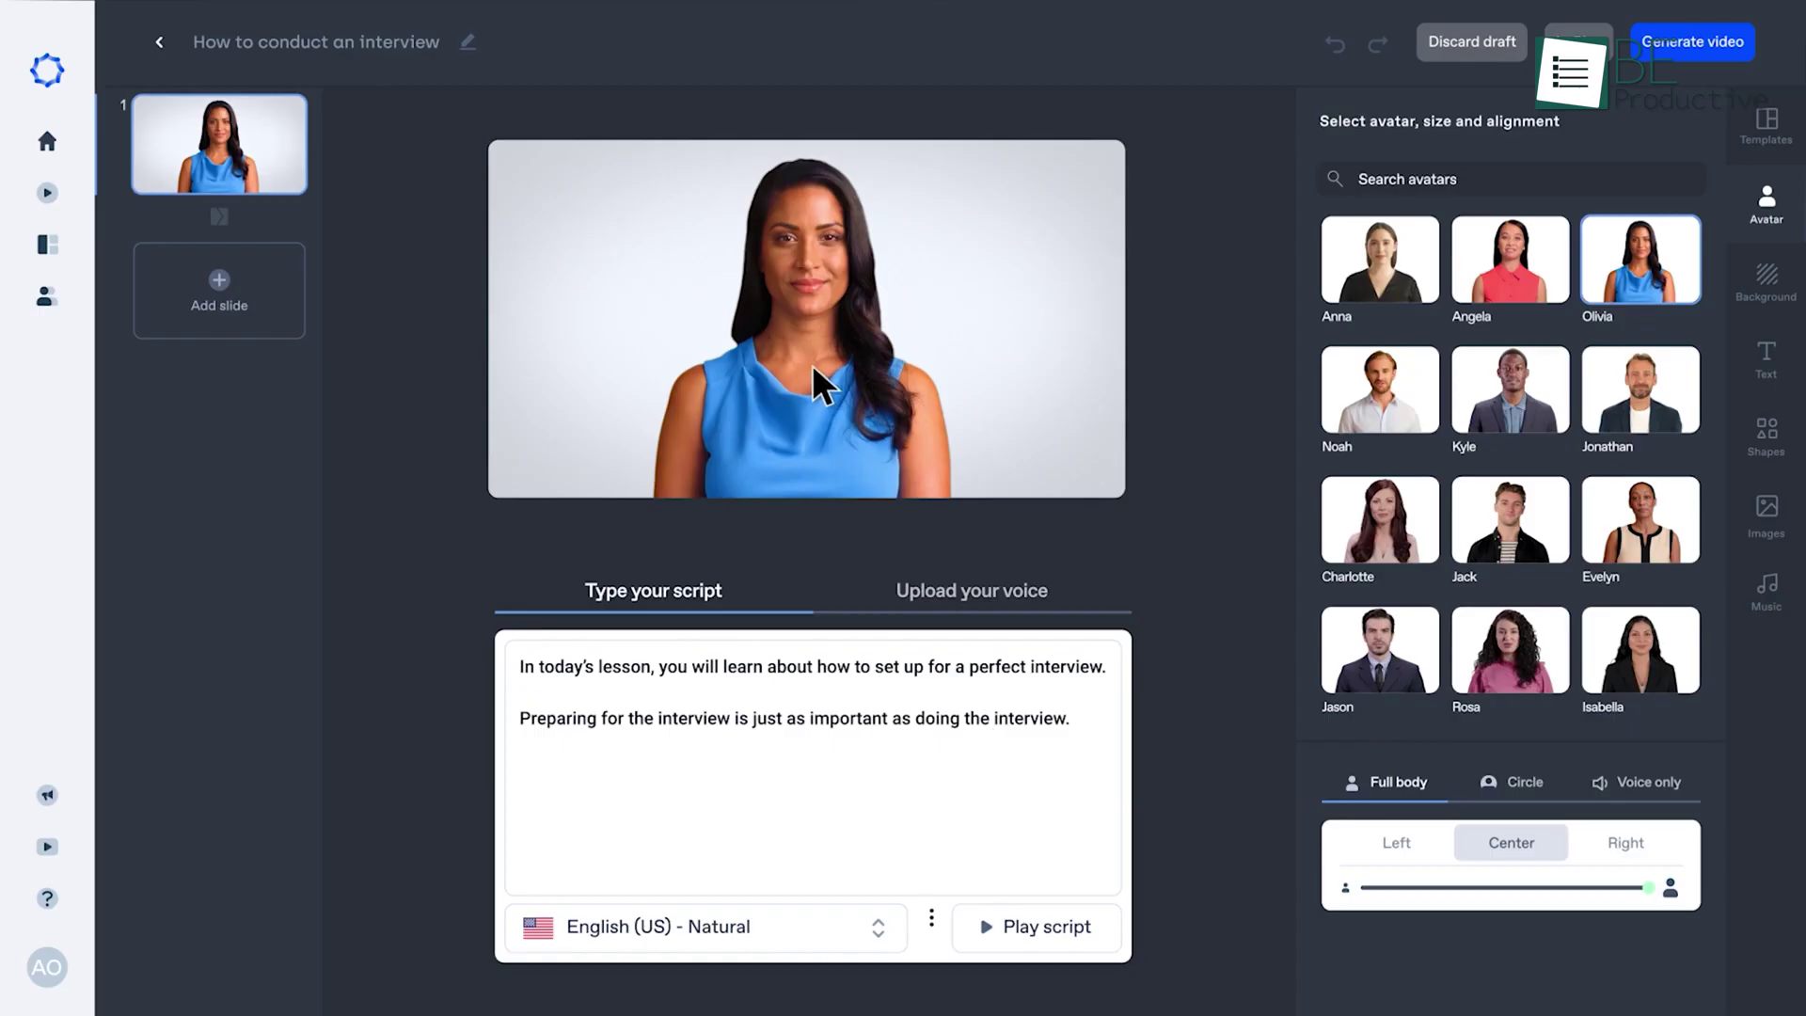
# Apply a blue background behind the avatar, then bring up the script's voice choices.
pyautogui.click(1767, 283)
pyautogui.click(1646, 598)
pyautogui.click(1767, 362)
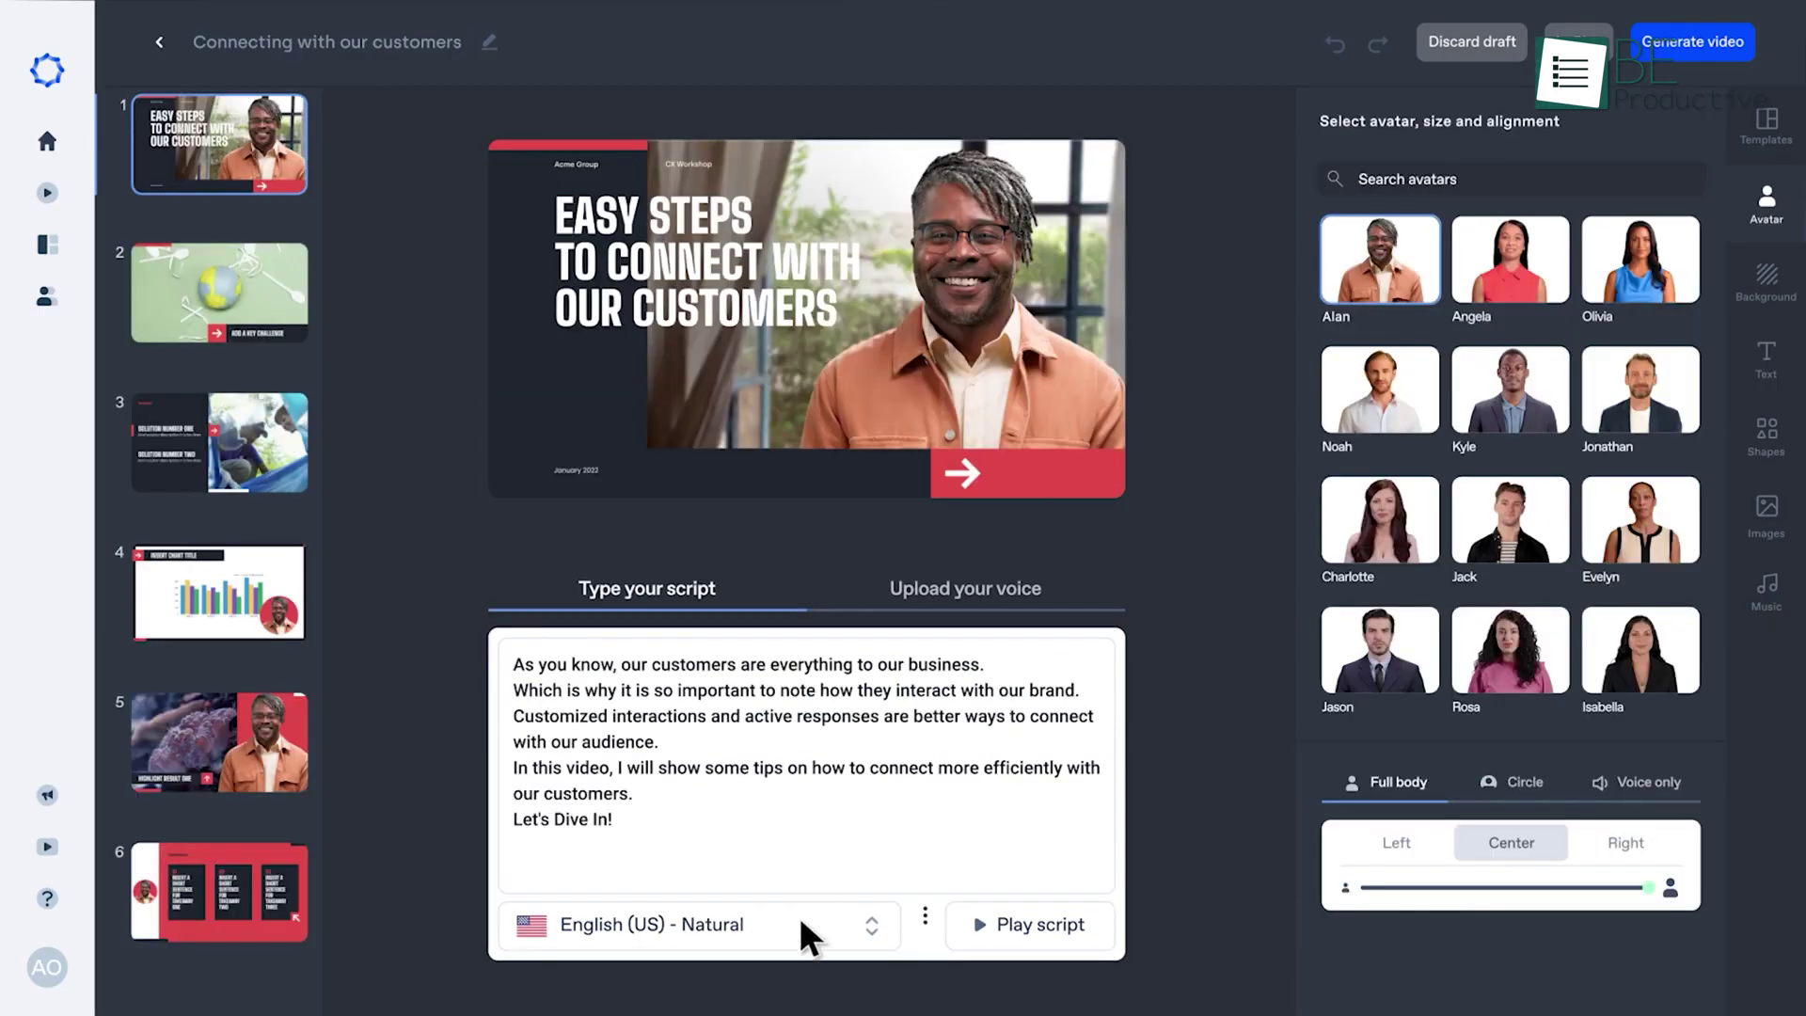
pyautogui.click(801, 923)
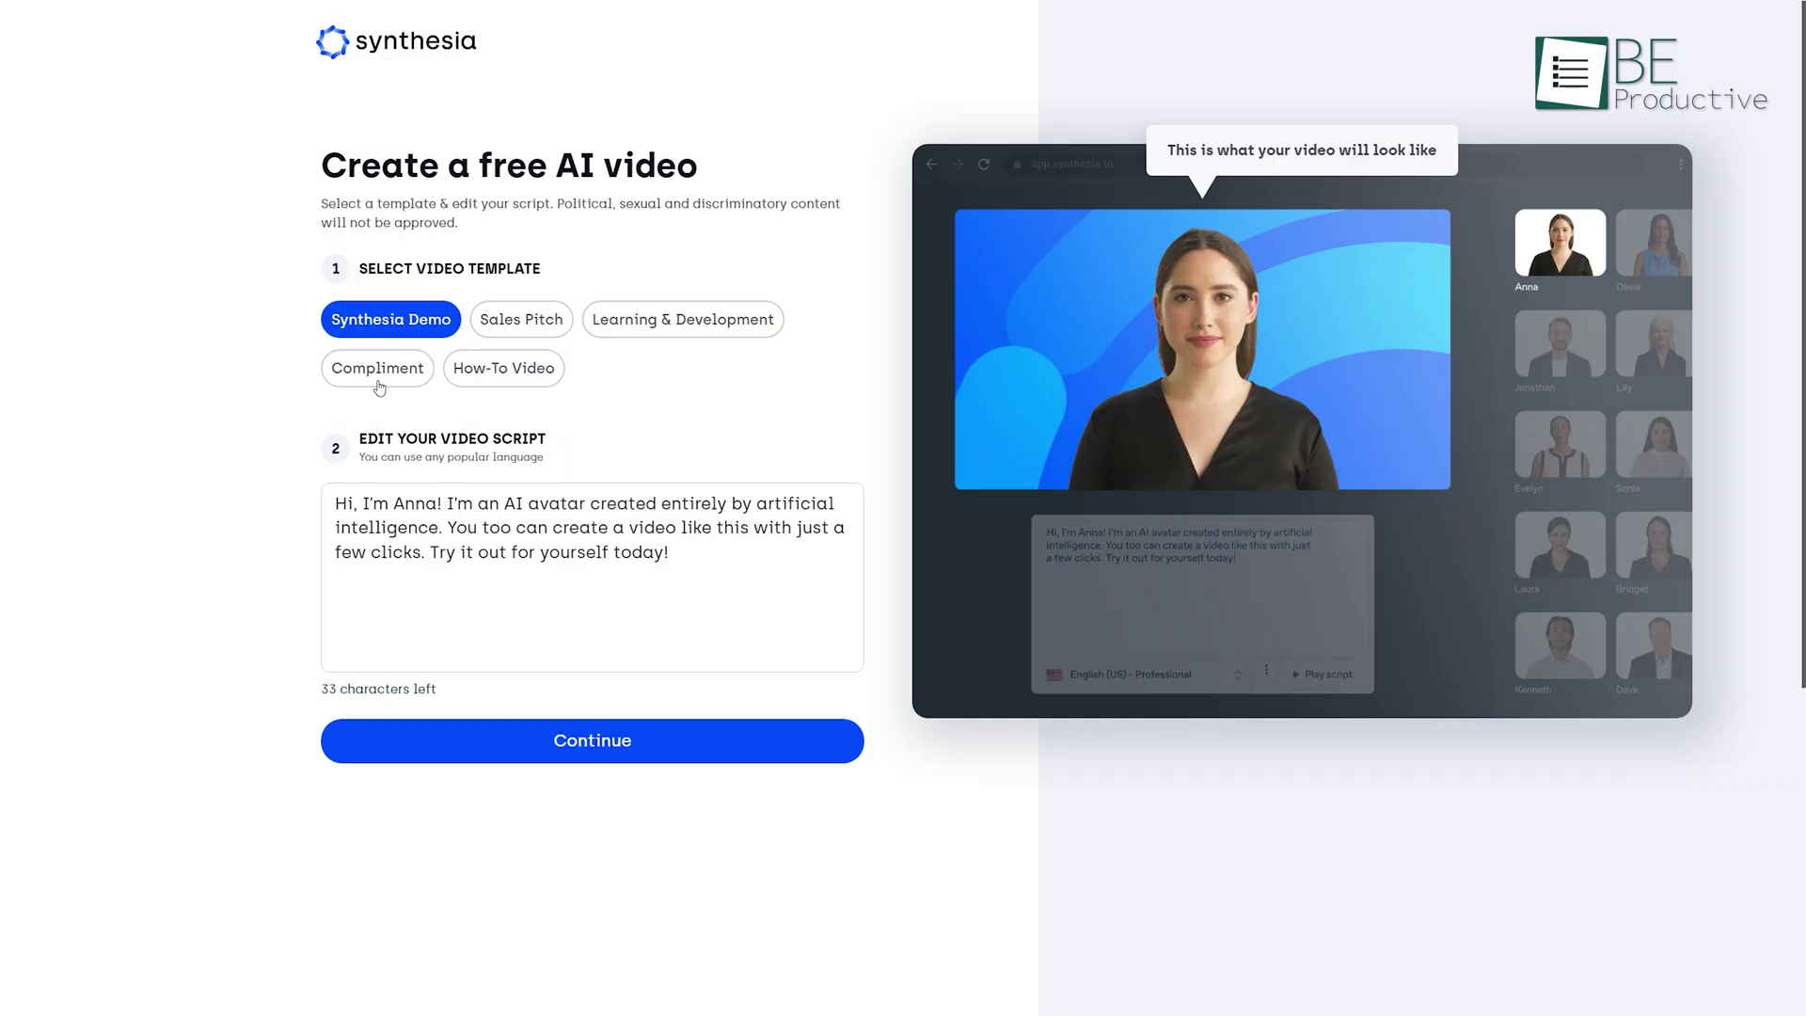
# Preview the Compliment, Synthesia Demo and Sales Pitch templates, then continue with How-To Video.
pyautogui.click(381, 381)
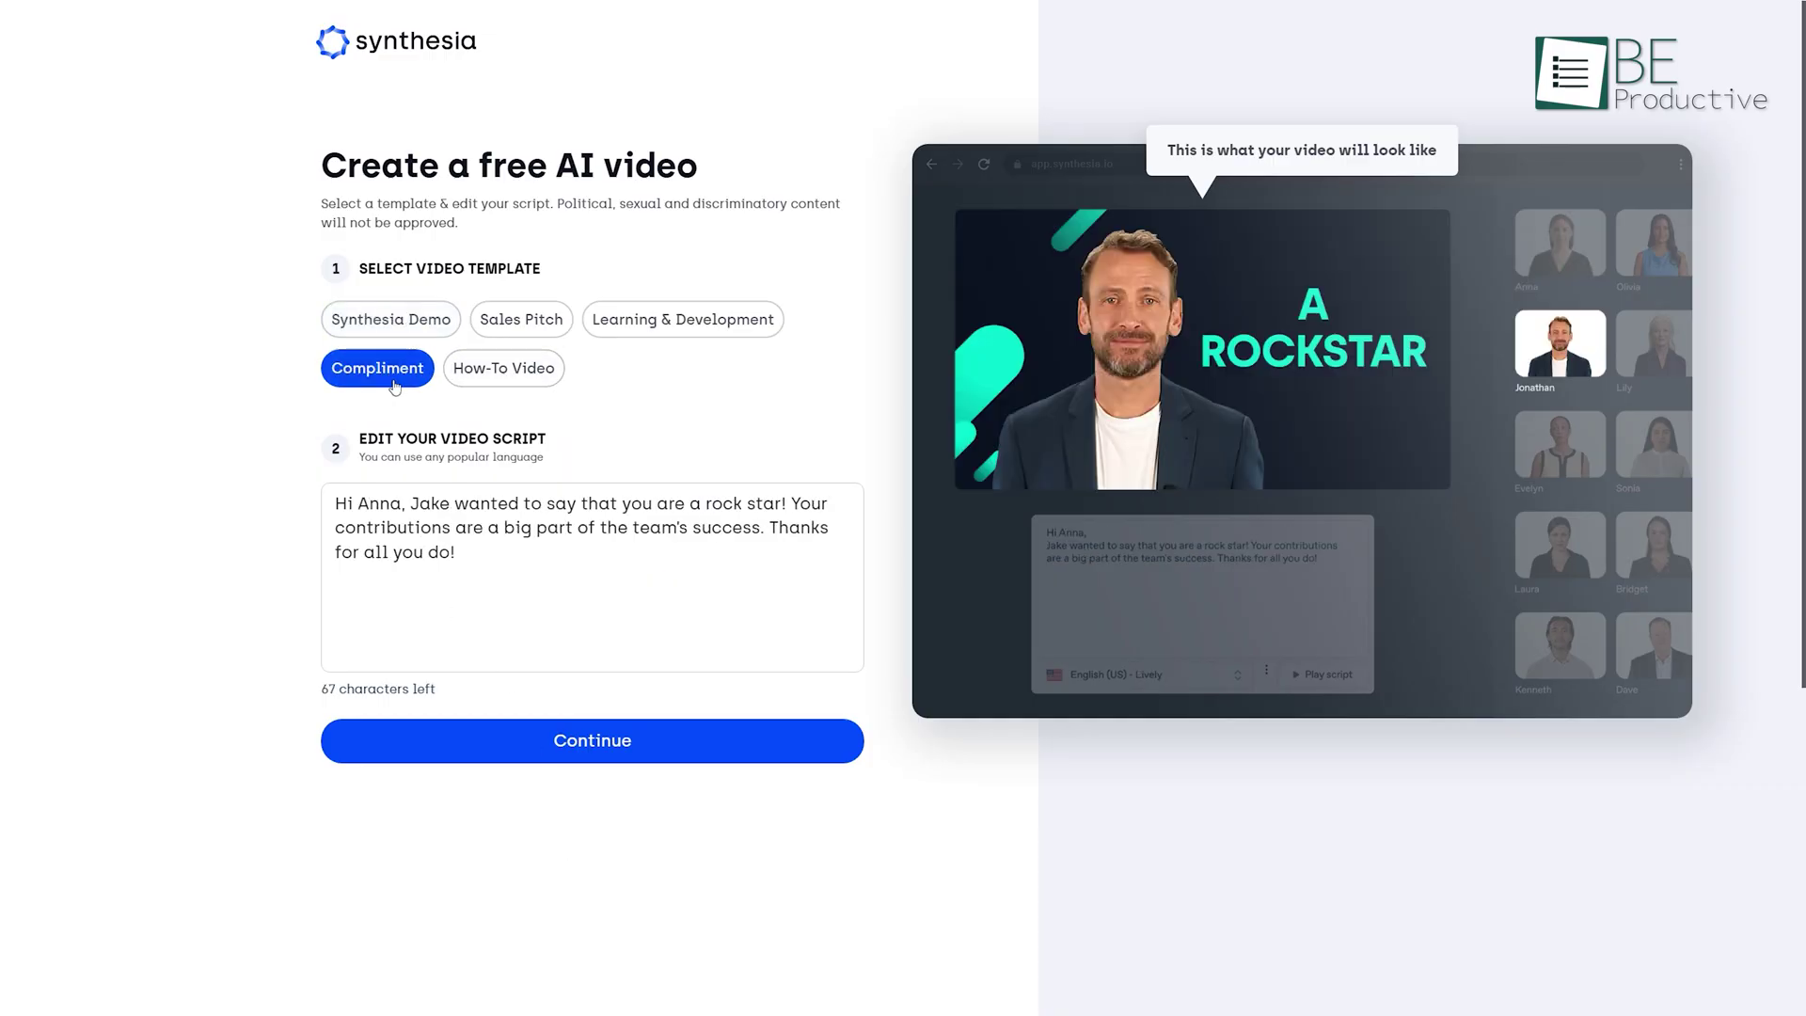
pyautogui.click(377, 319)
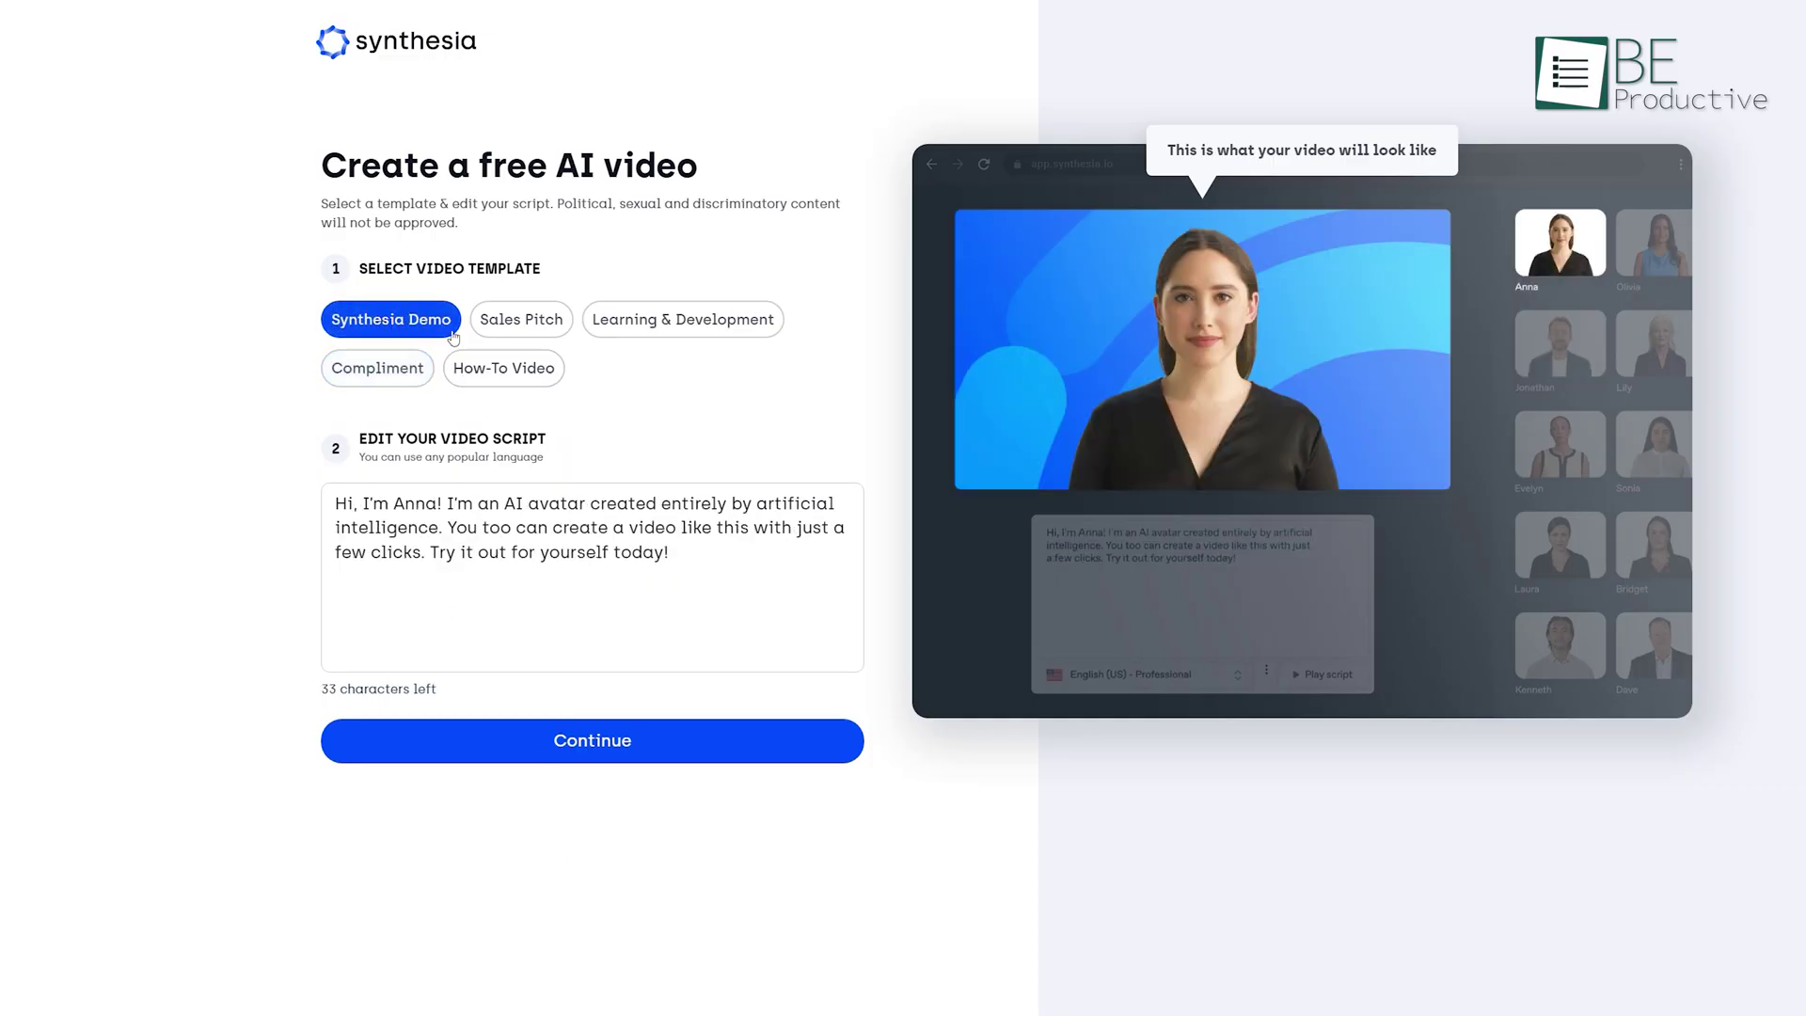
pyautogui.click(516, 324)
pyautogui.click(519, 369)
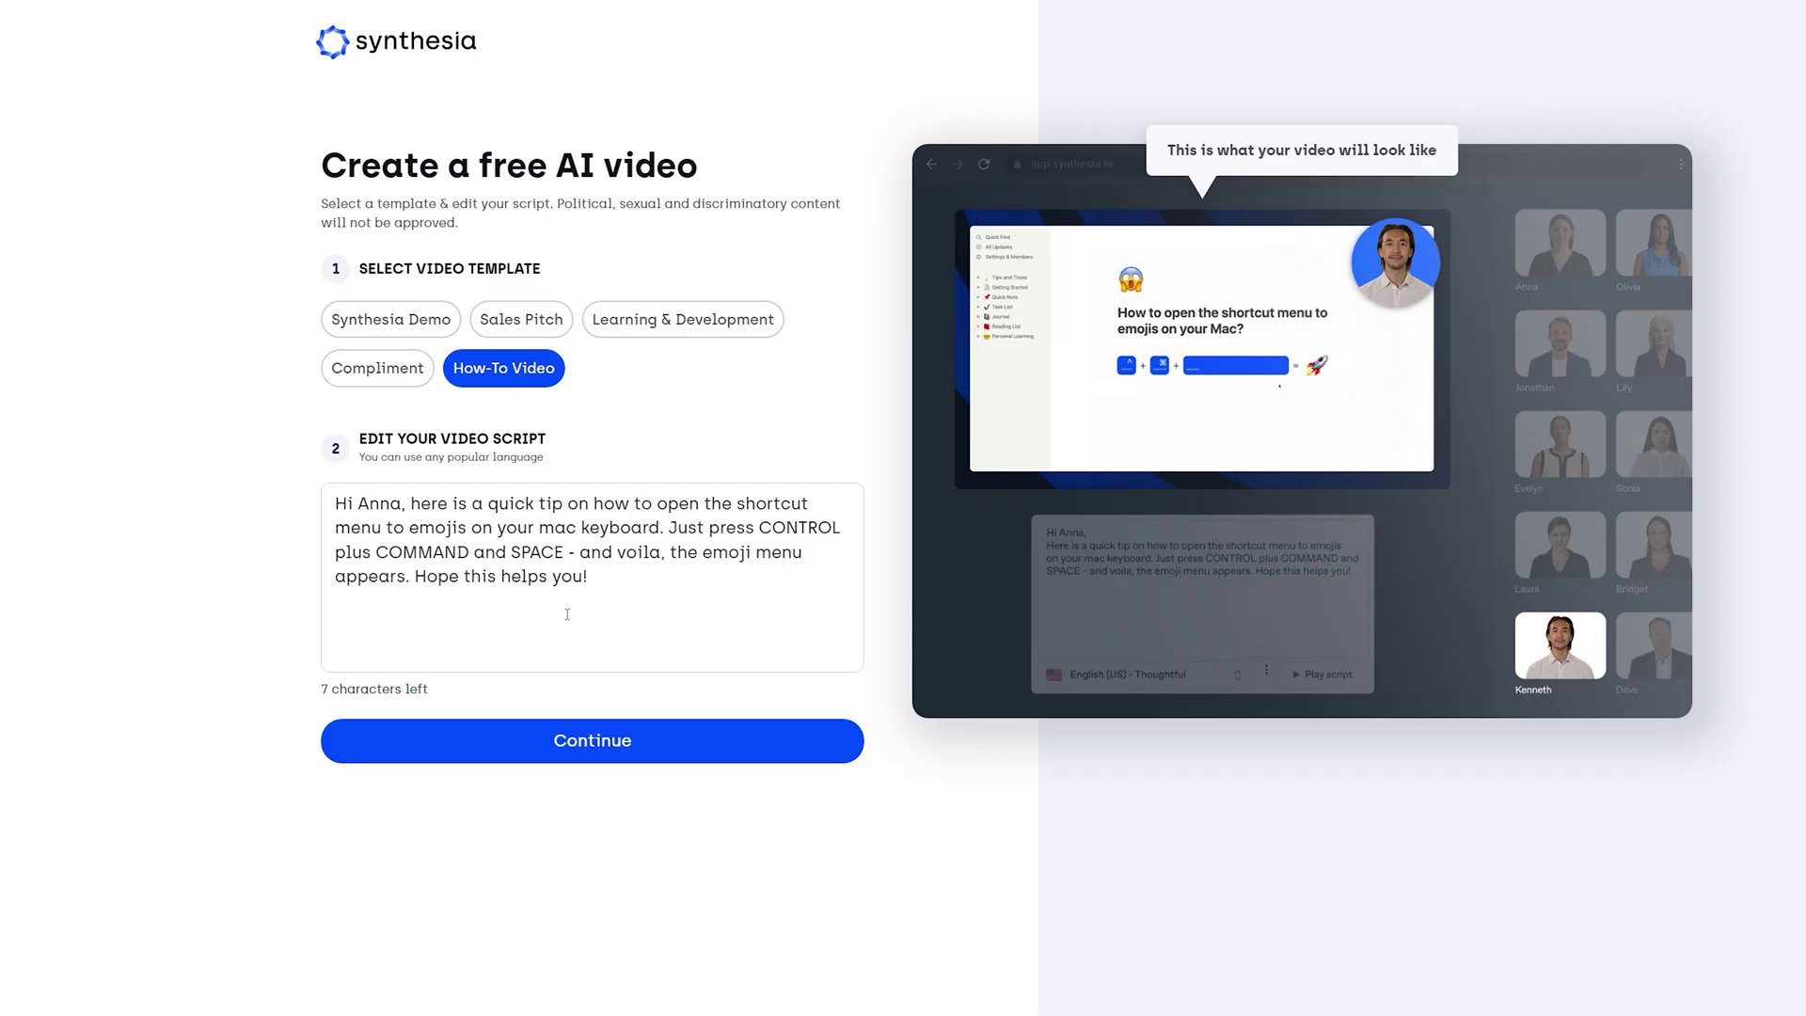
pyautogui.click(593, 740)
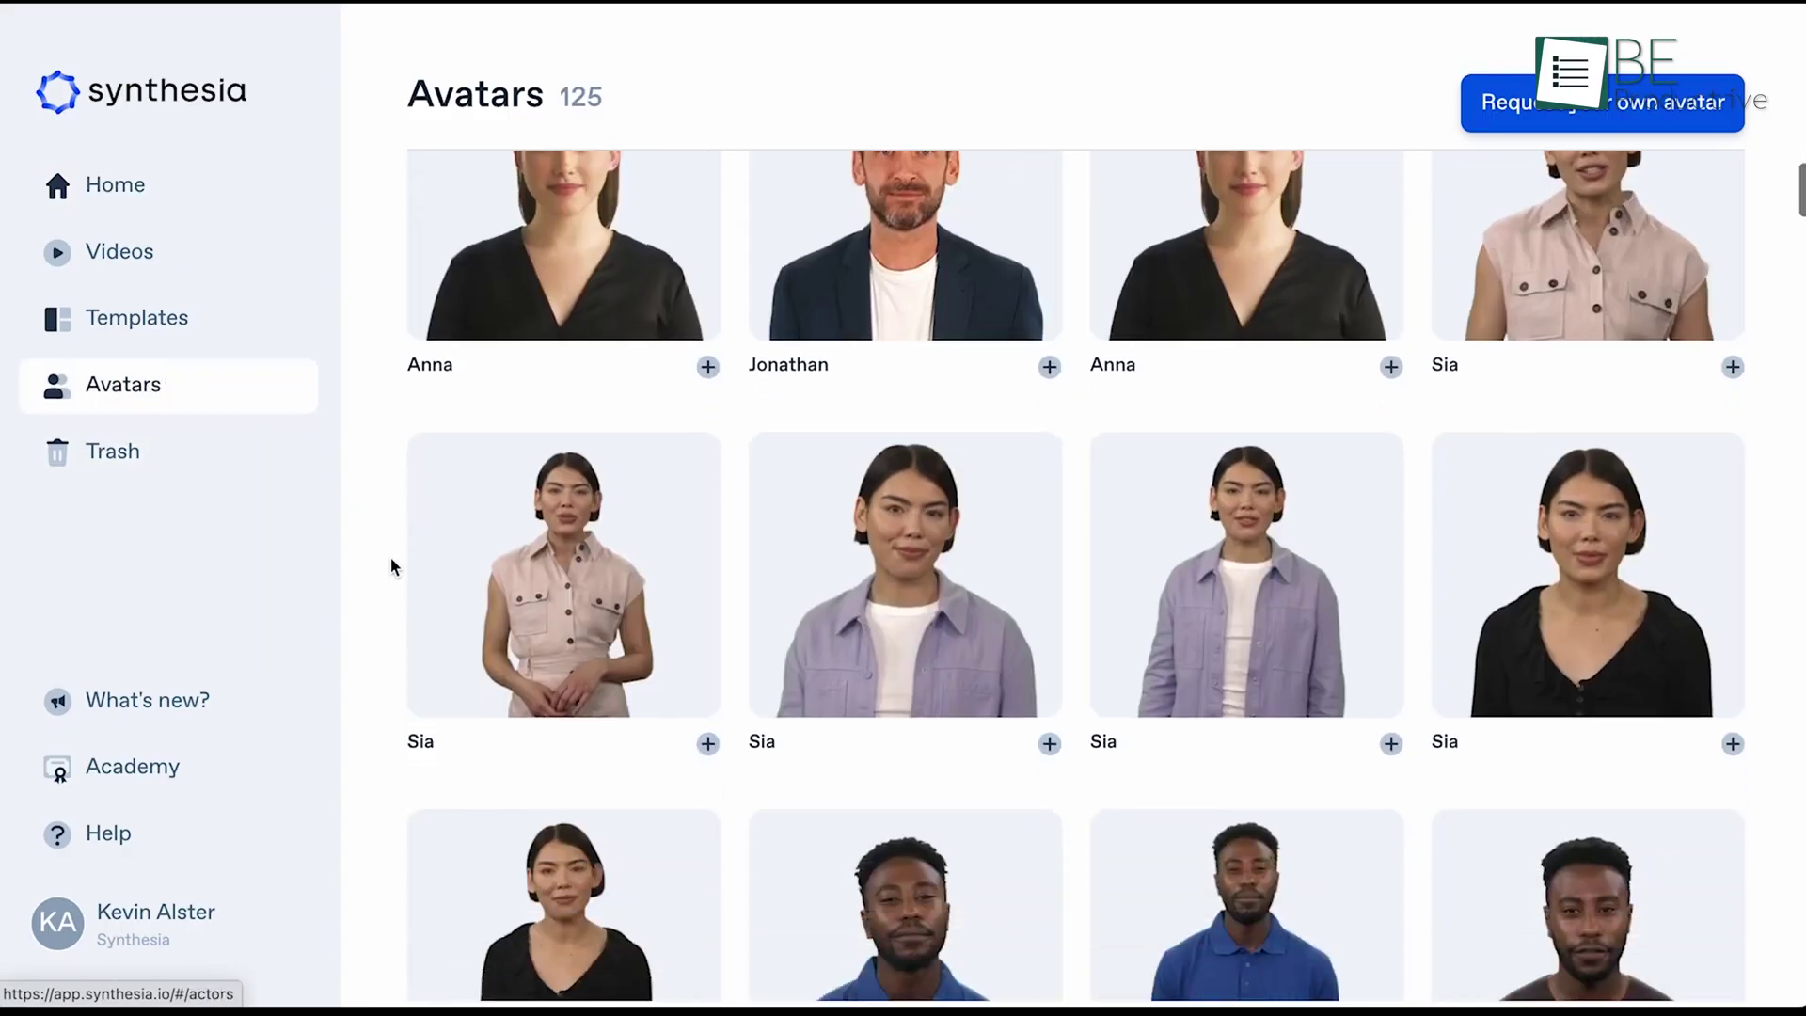
pyautogui.scroll(-8, 389, 556)
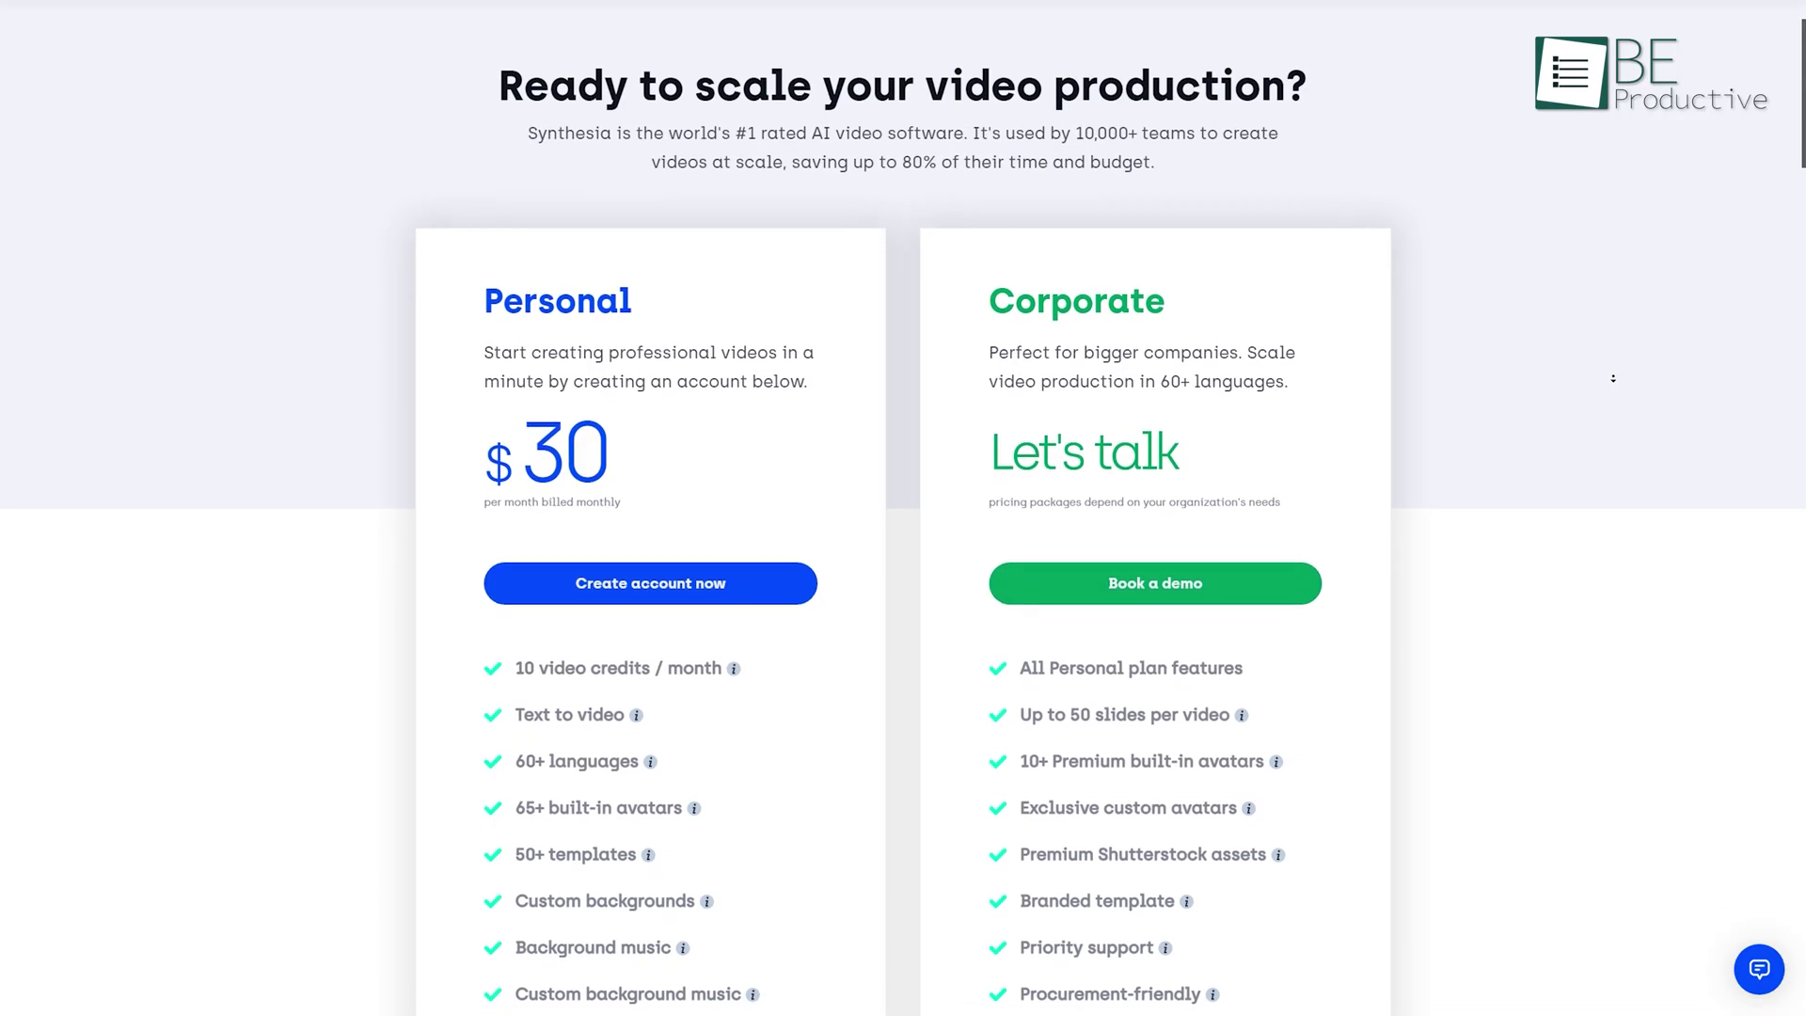
pyautogui.scroll(-2, 1613, 379)
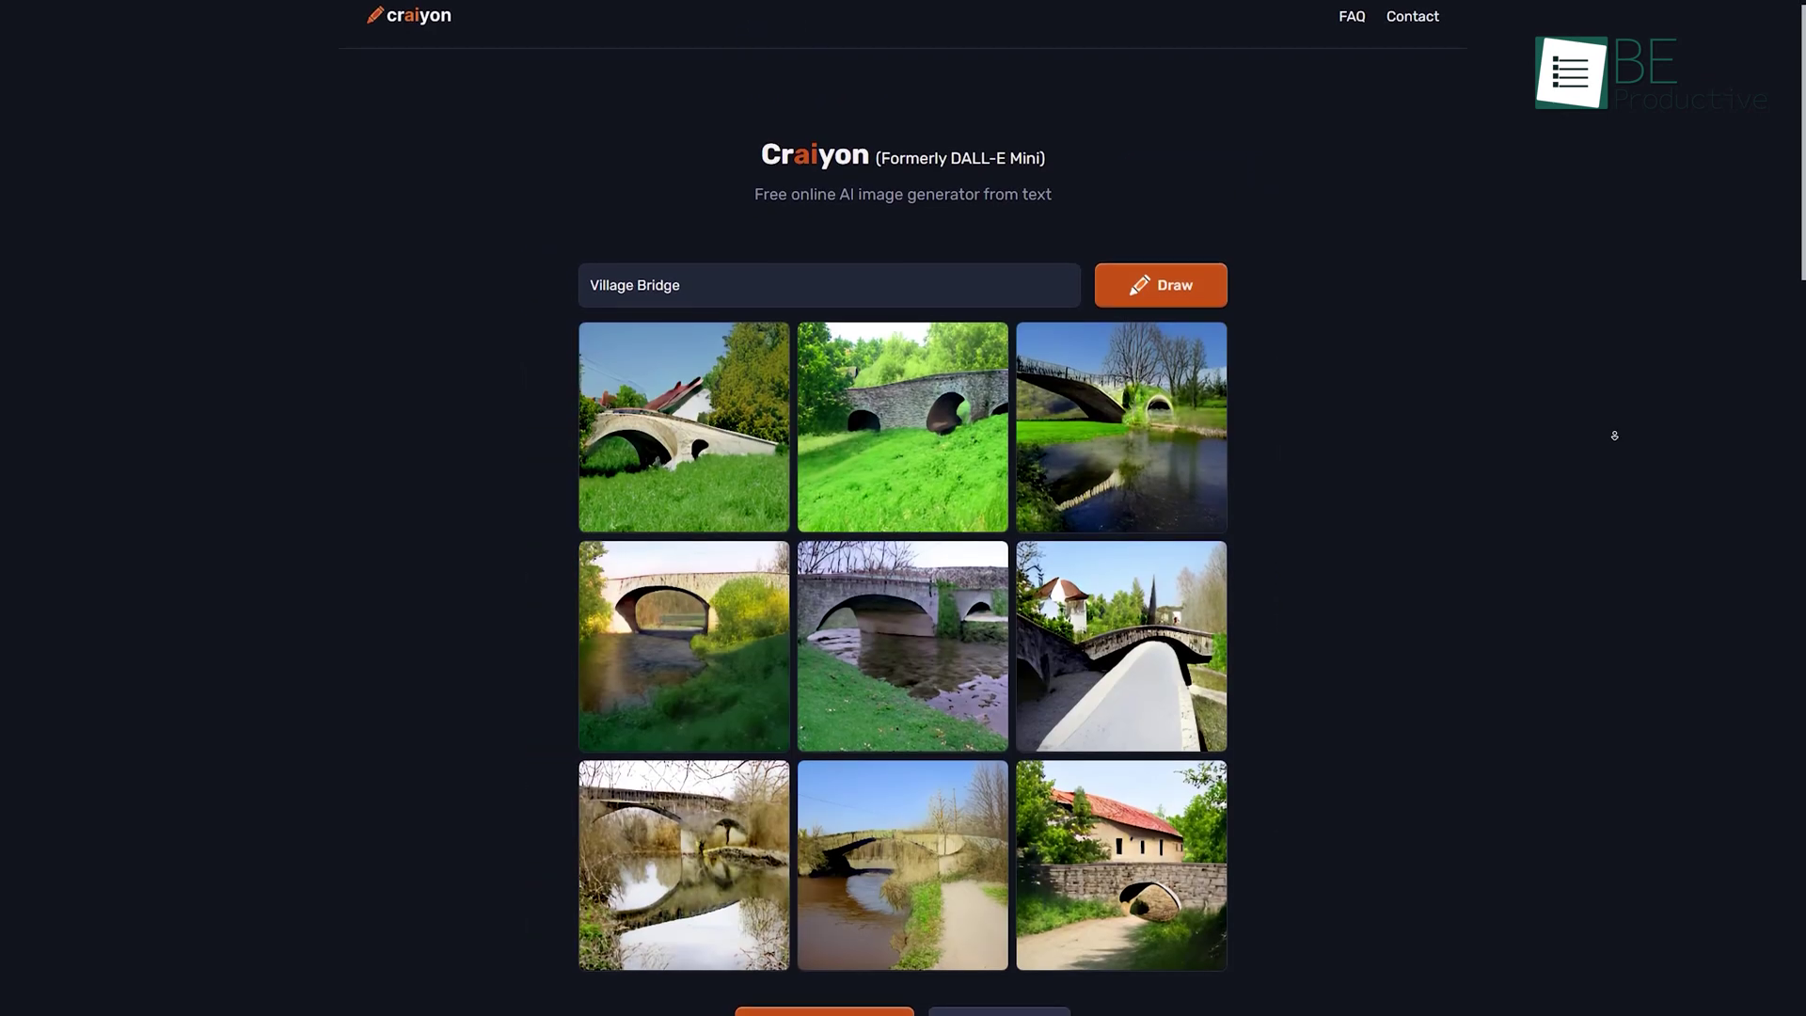
# Scroll through Craiyon's generated 'Village Bridge' and 'Office' image results.
pyautogui.scroll(-2, 1614, 435)
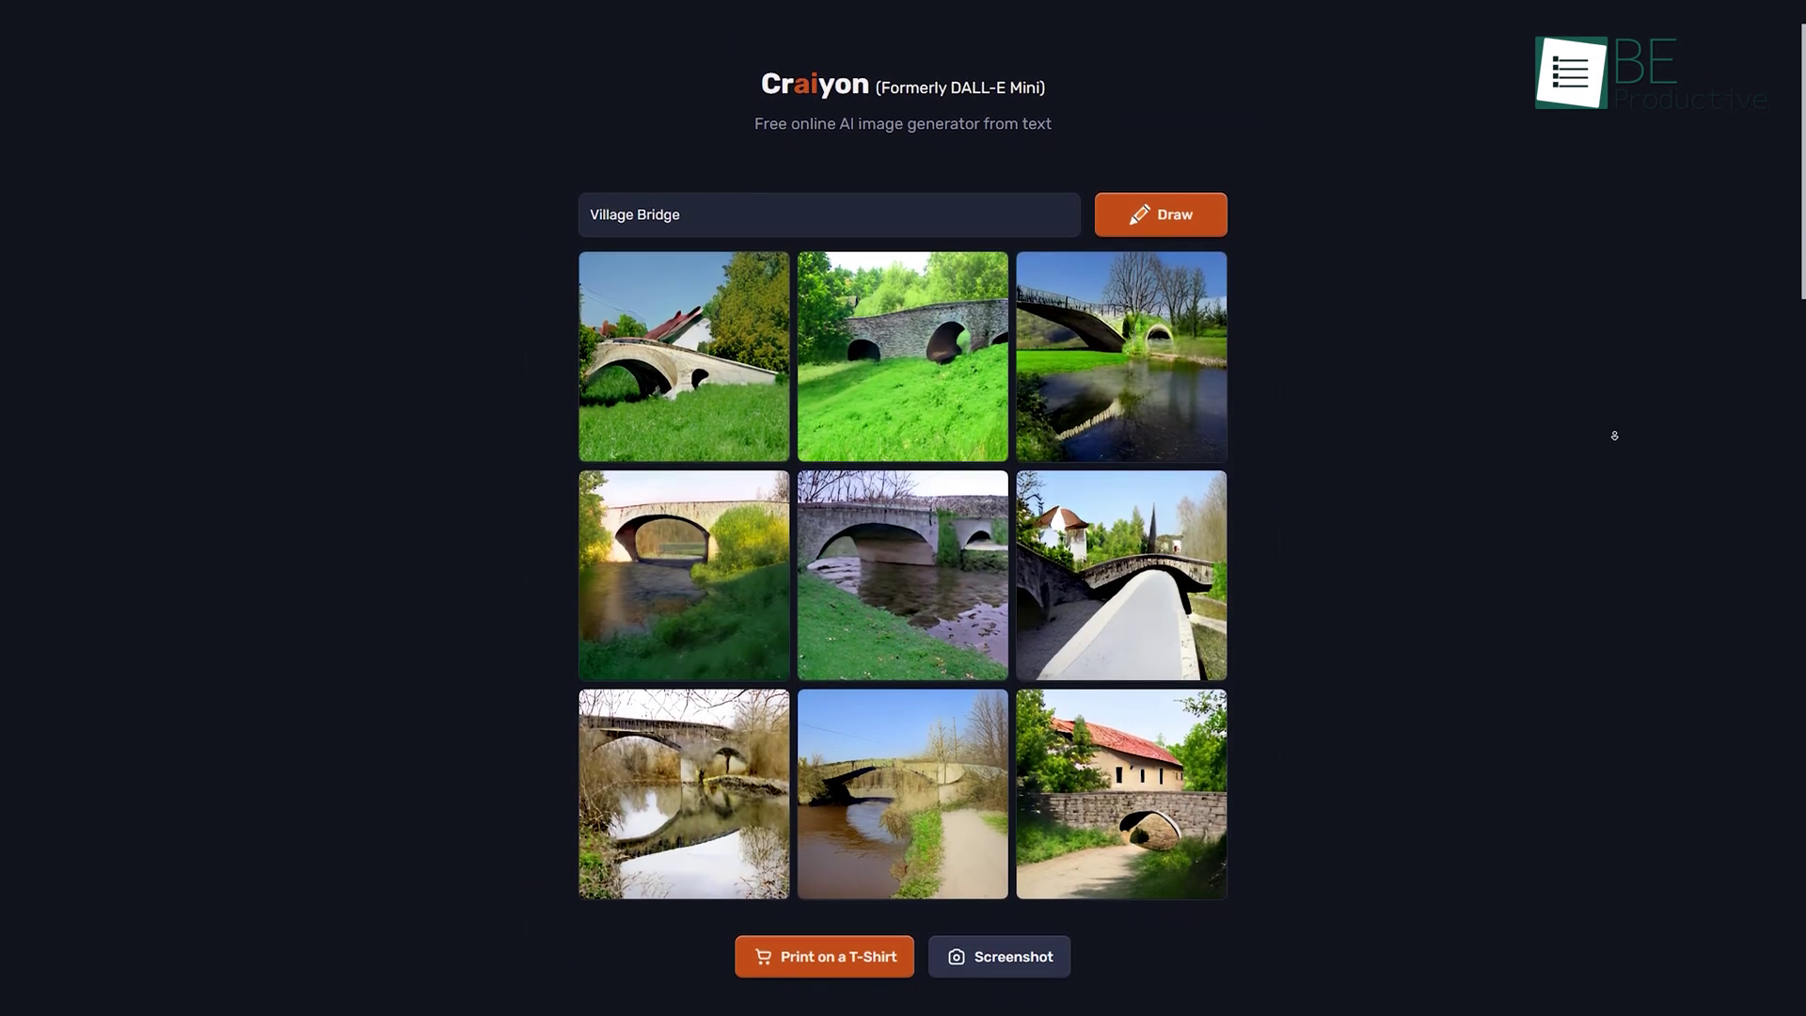
pyautogui.scroll(-2, 1615, 435)
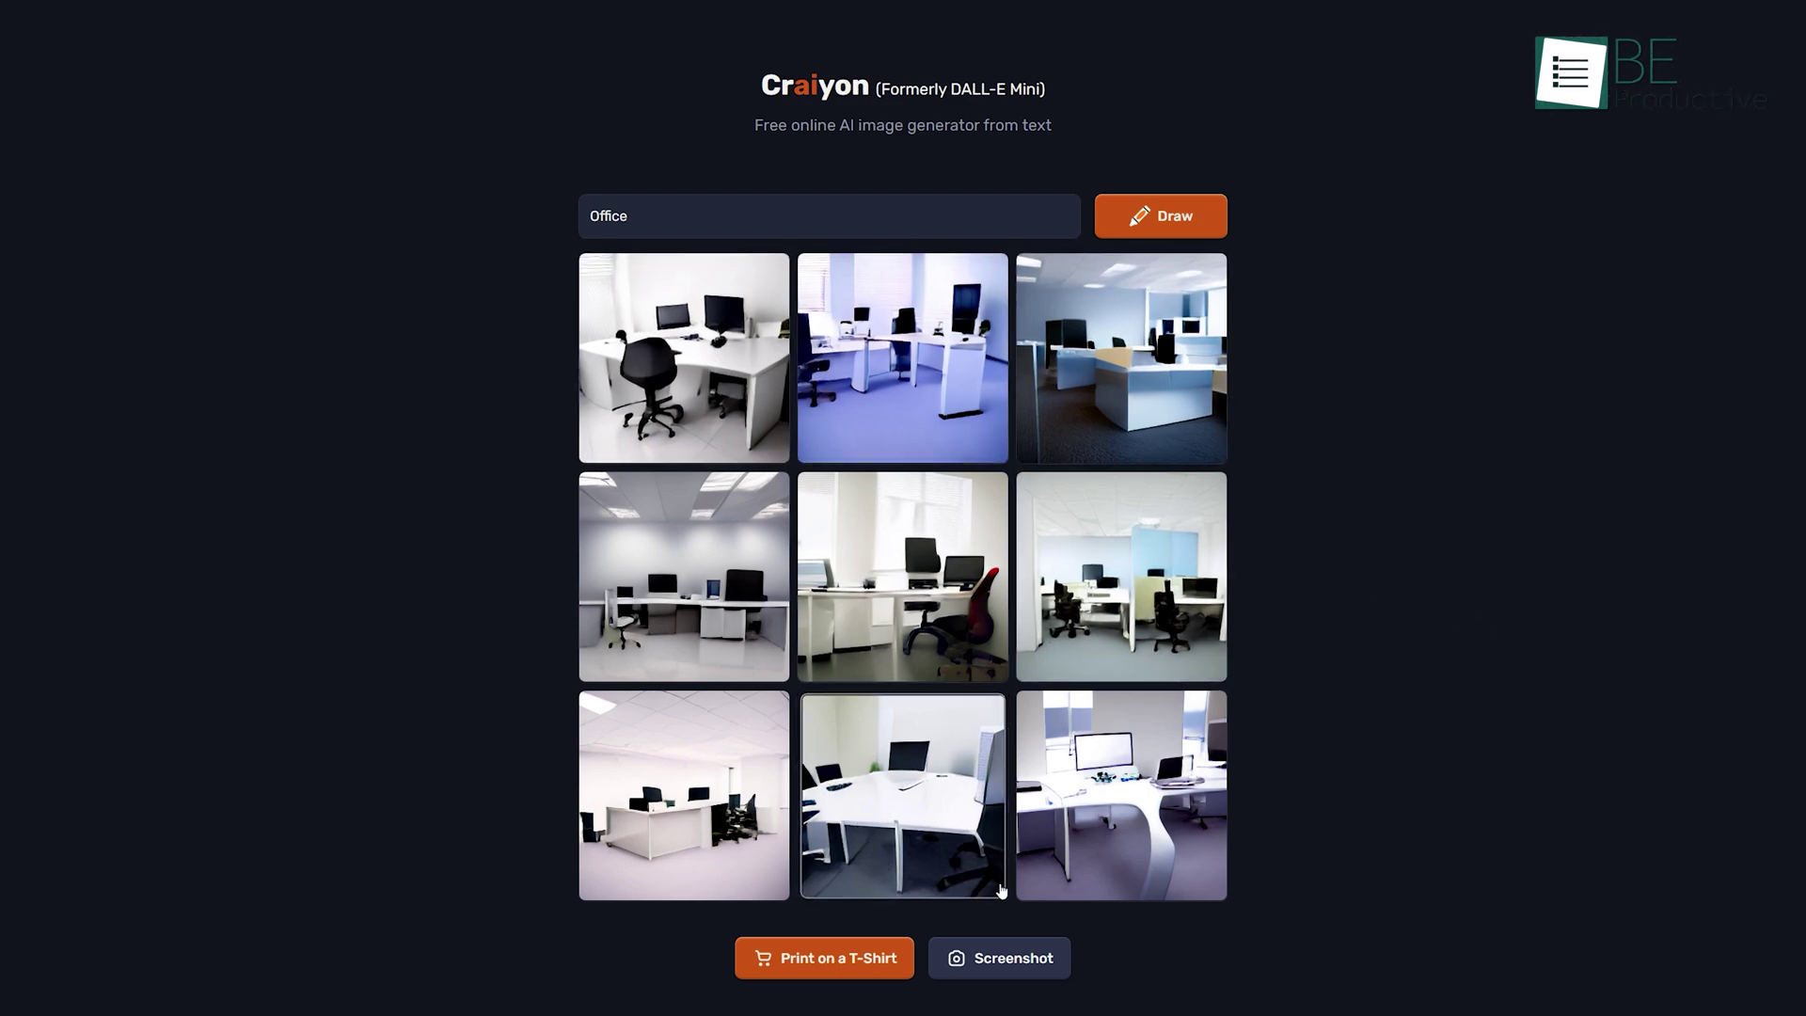
# Save the fourth office image as Office.png and preview a T-shirt printed with the third image.
pyautogui.click(720, 576)
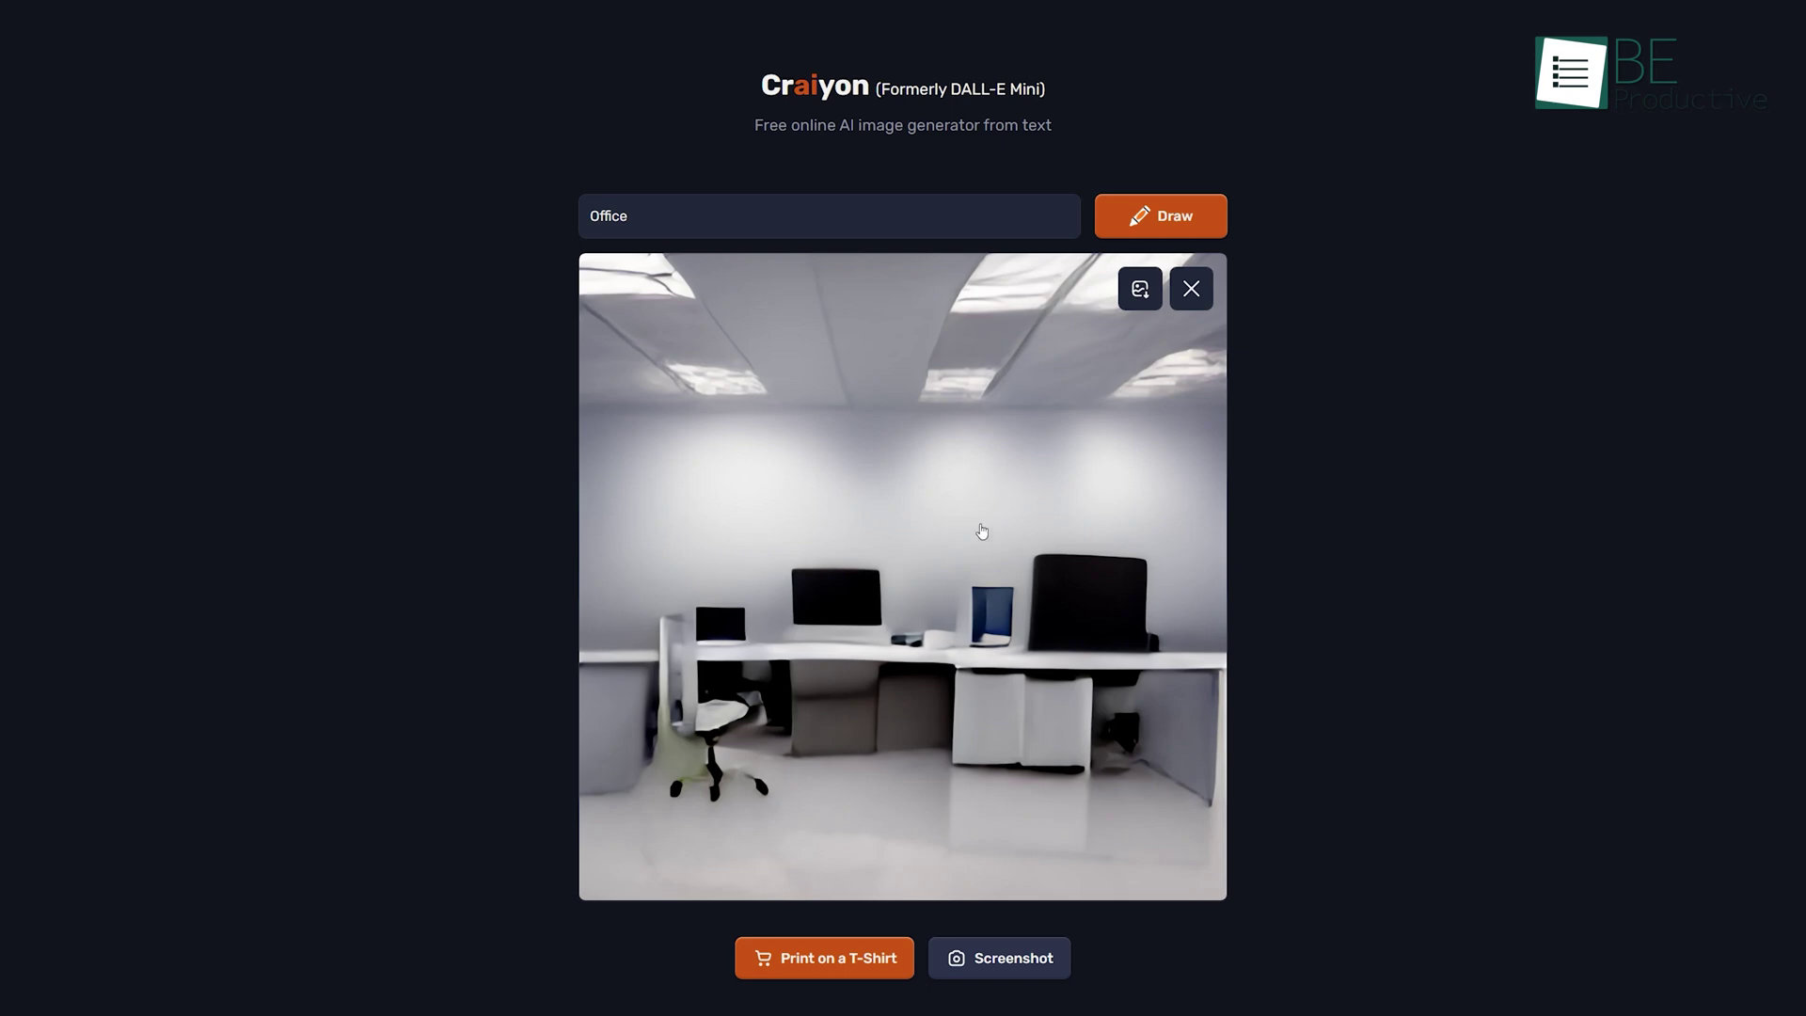
pyautogui.click(1140, 292)
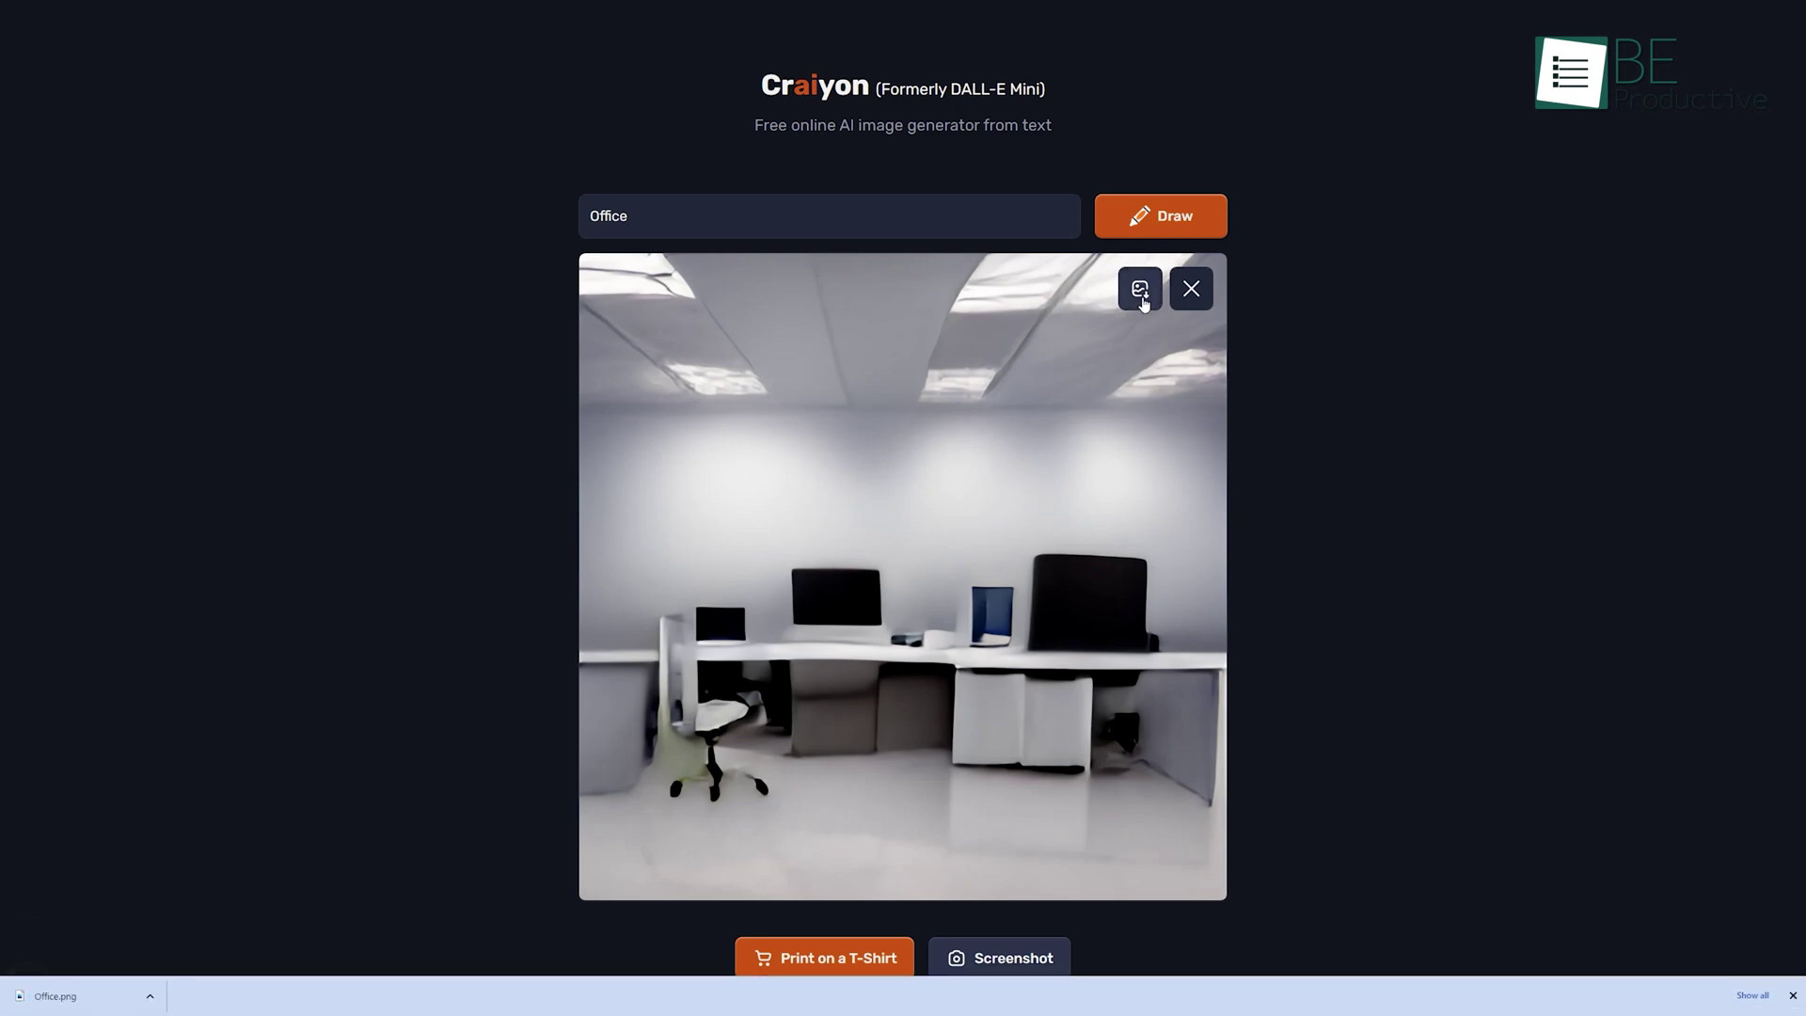
pyautogui.click(871, 958)
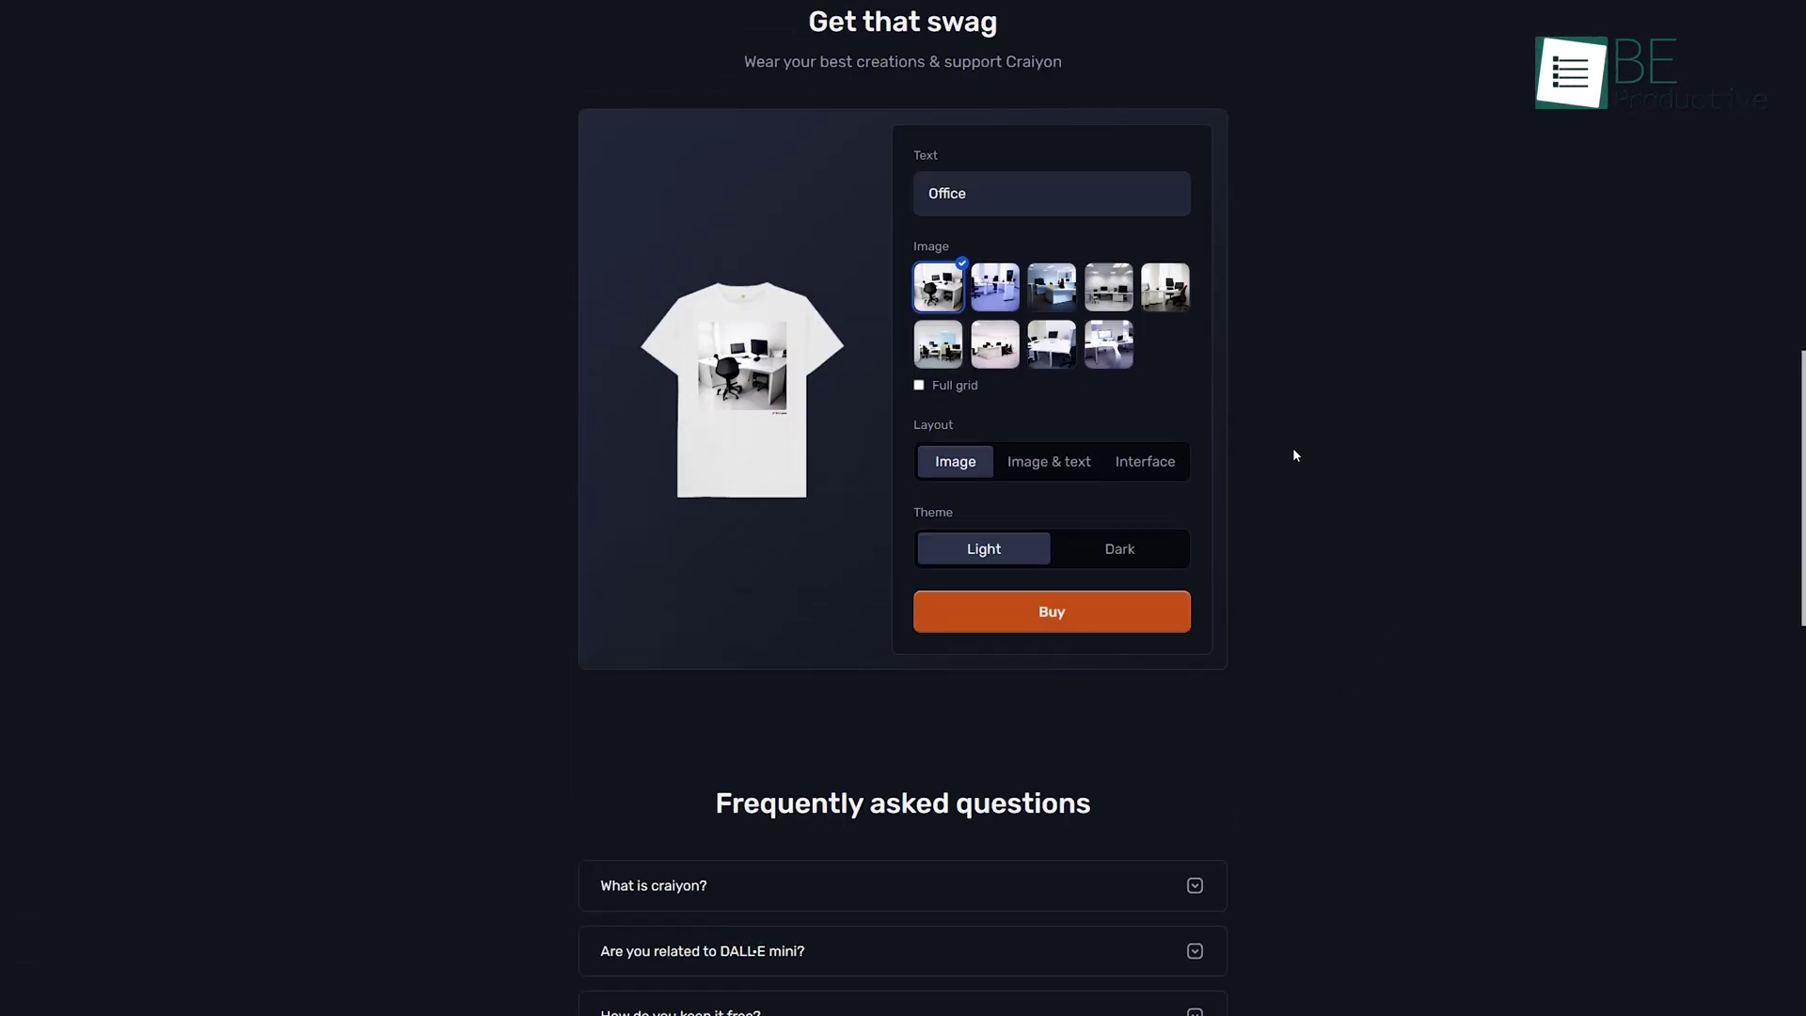
pyautogui.click(998, 305)
pyautogui.click(1051, 299)
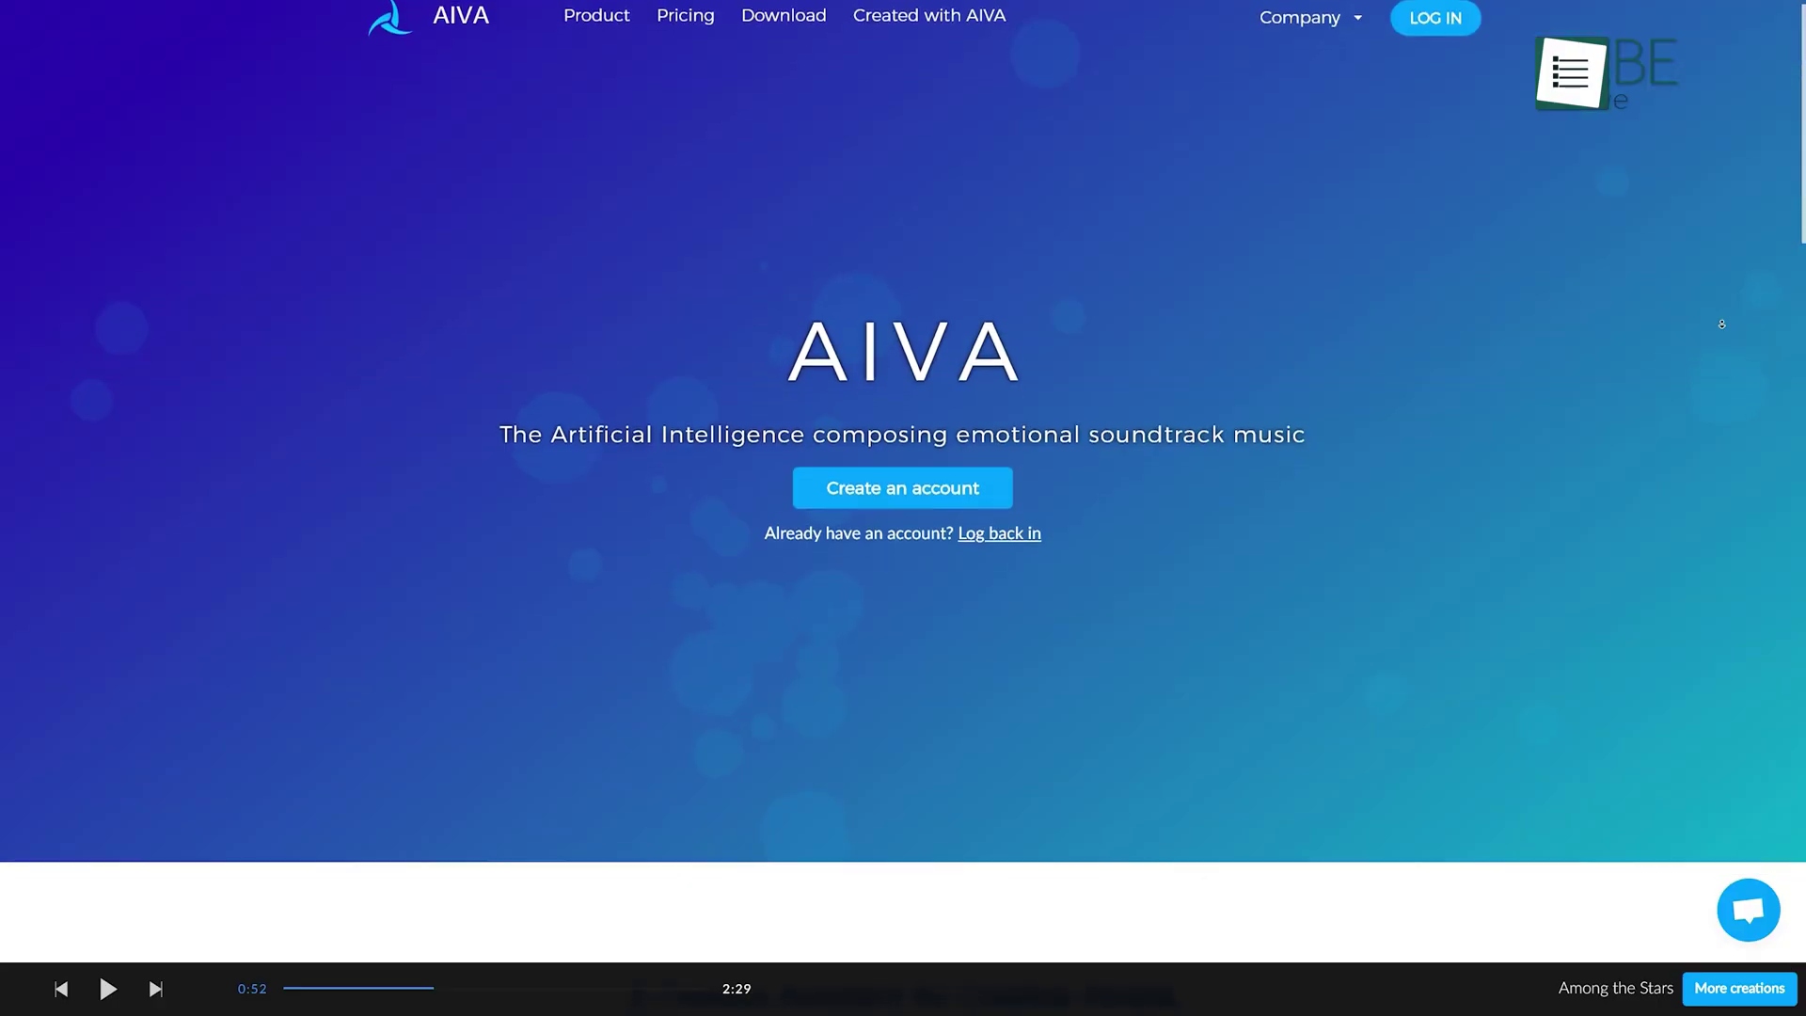
# Select the Modern Cinematic preset style and open New Composition #163 in the piano roll.
pyautogui.scroll(-1, 1721, 324)
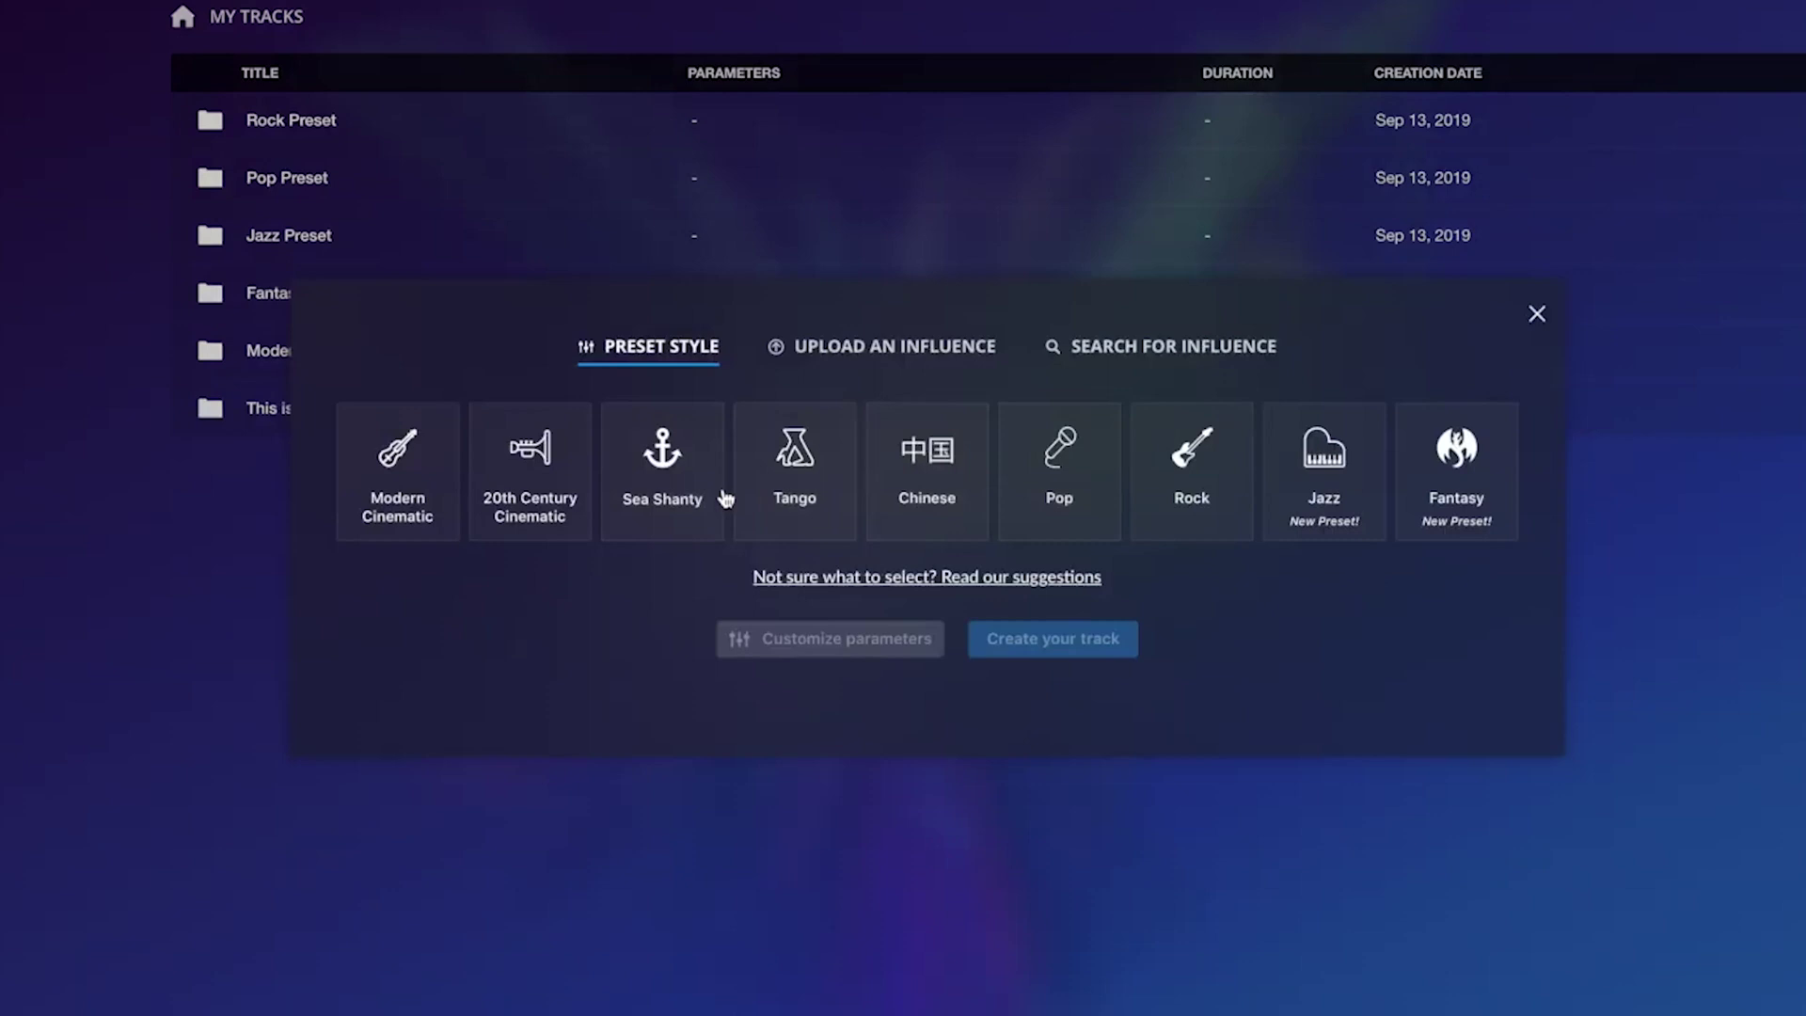
pyautogui.click(426, 499)
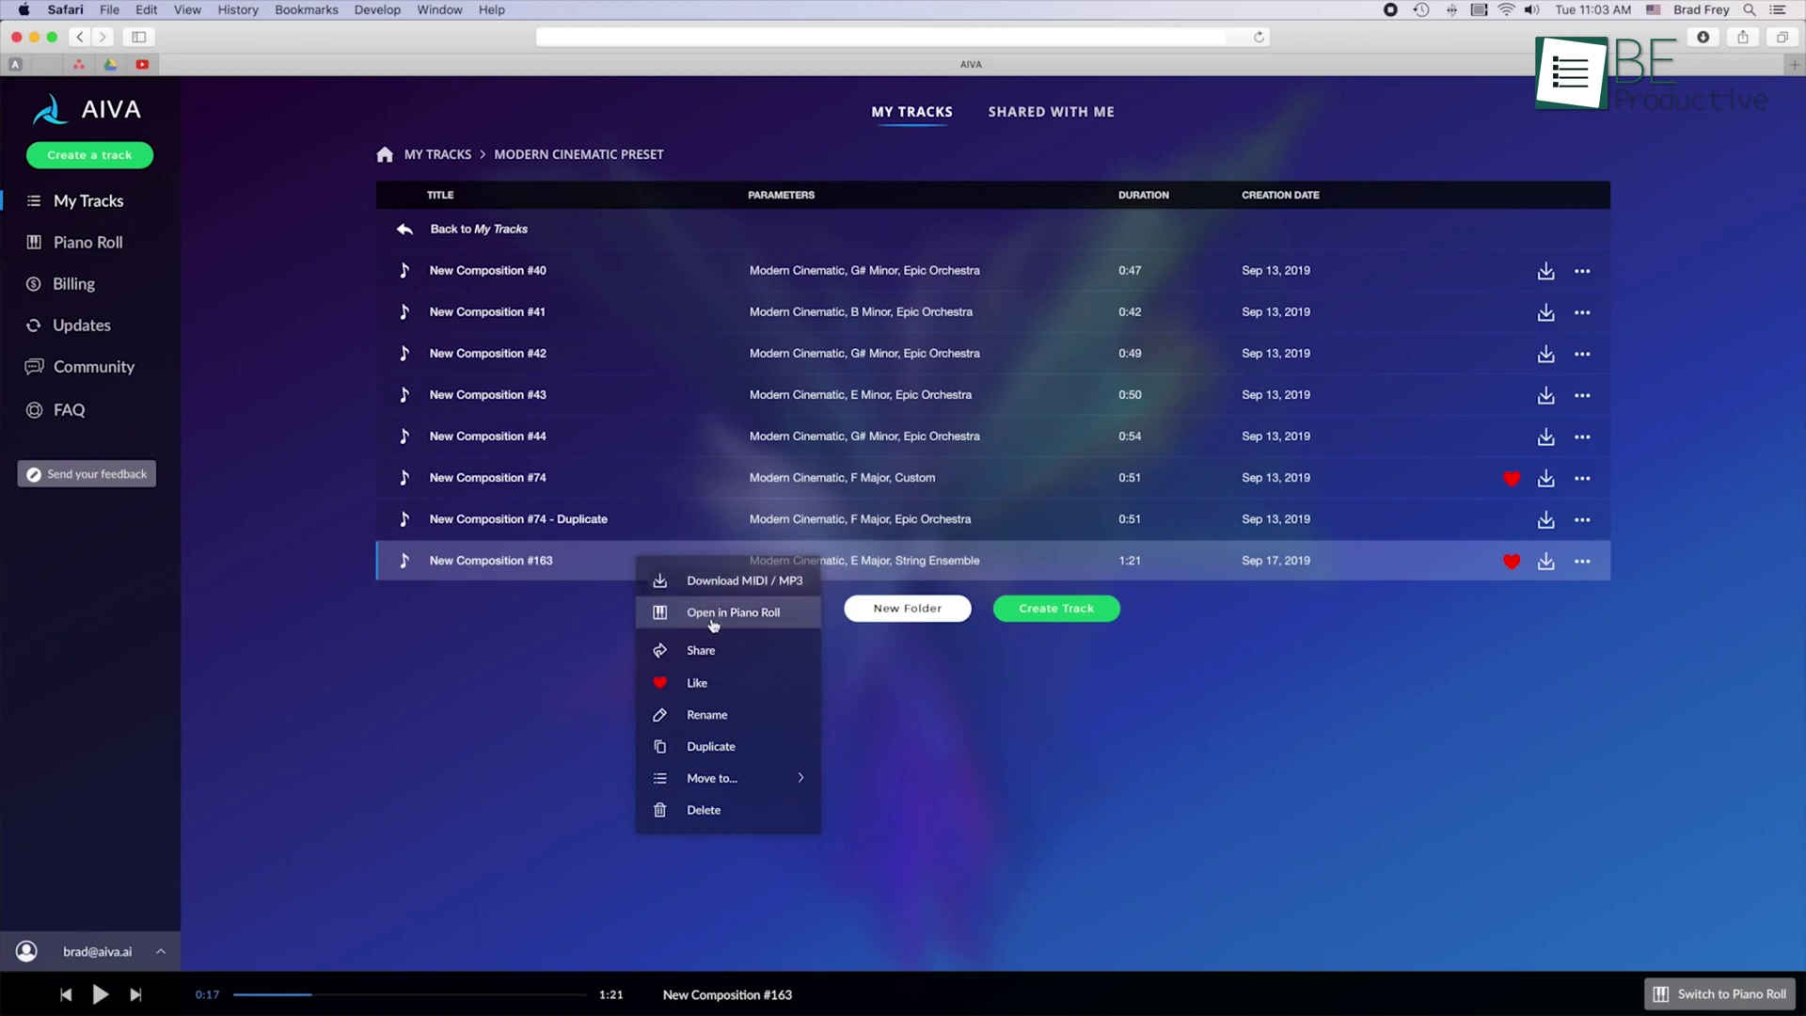
pyautogui.click(713, 618)
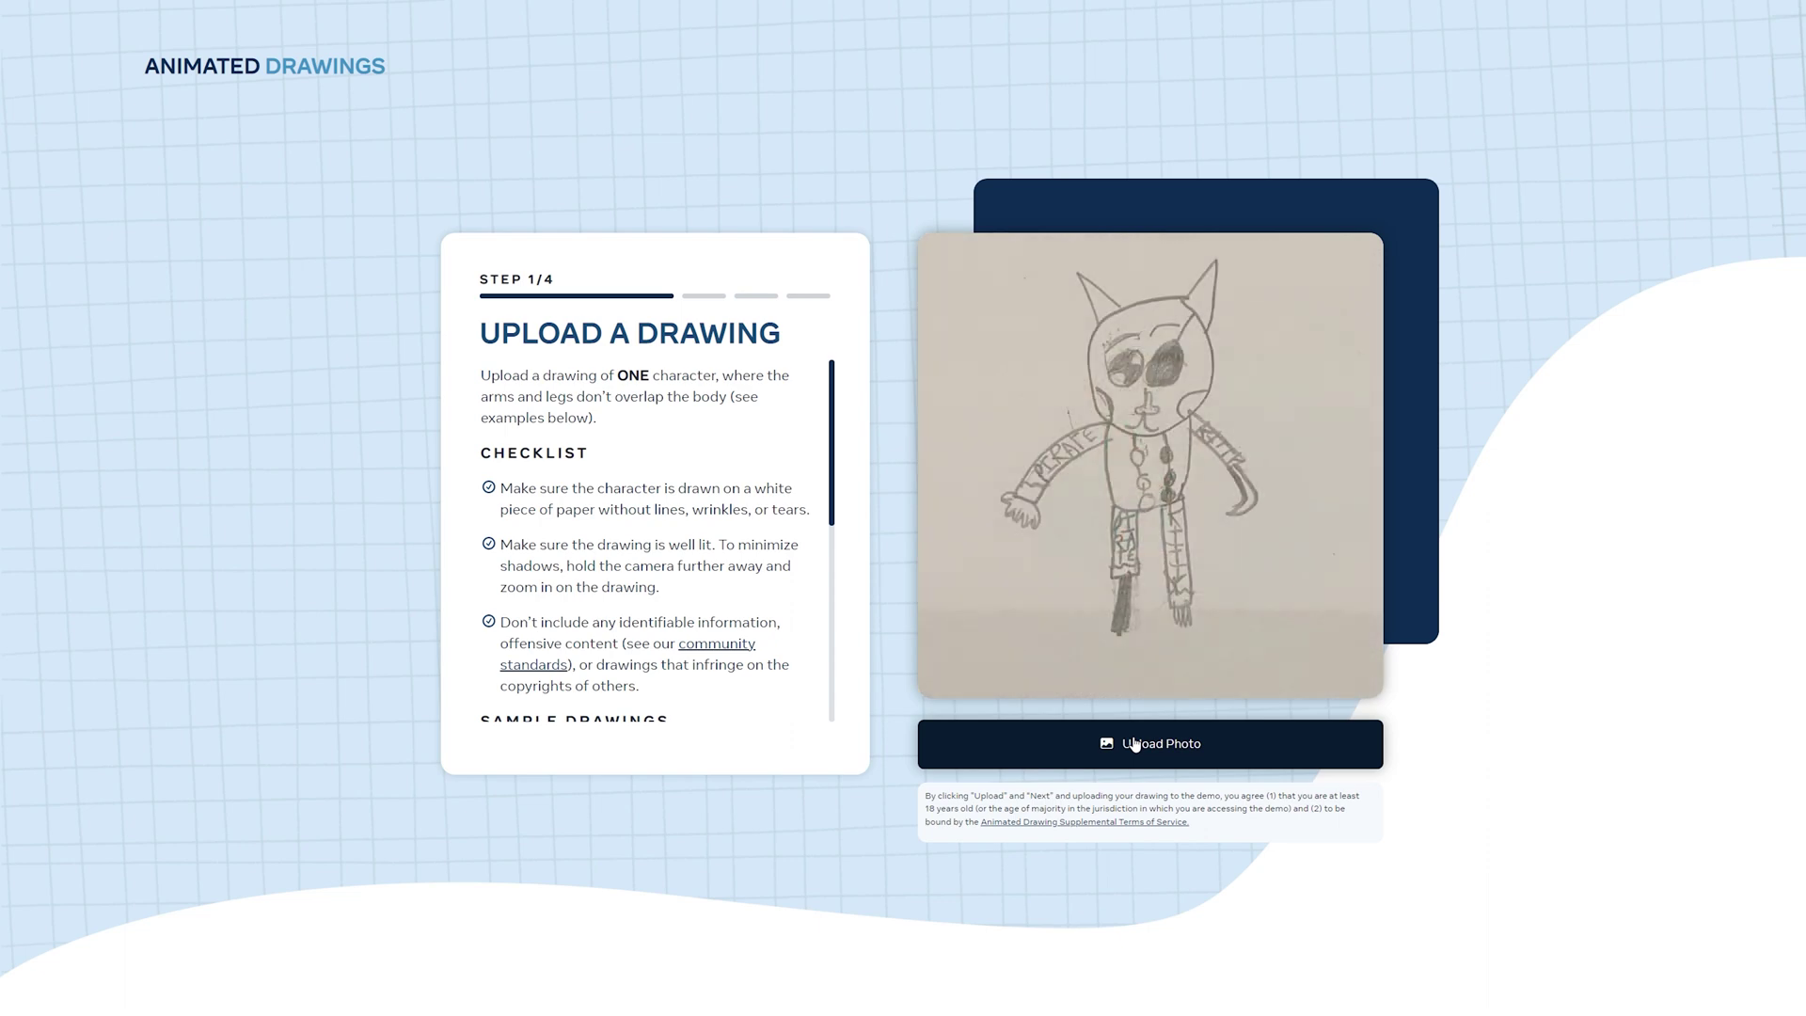
# Upload the stick-figure drawing, accept the detected outline and joints, and apply the first Funny animation.
pyautogui.scroll(-5, 734, 470)
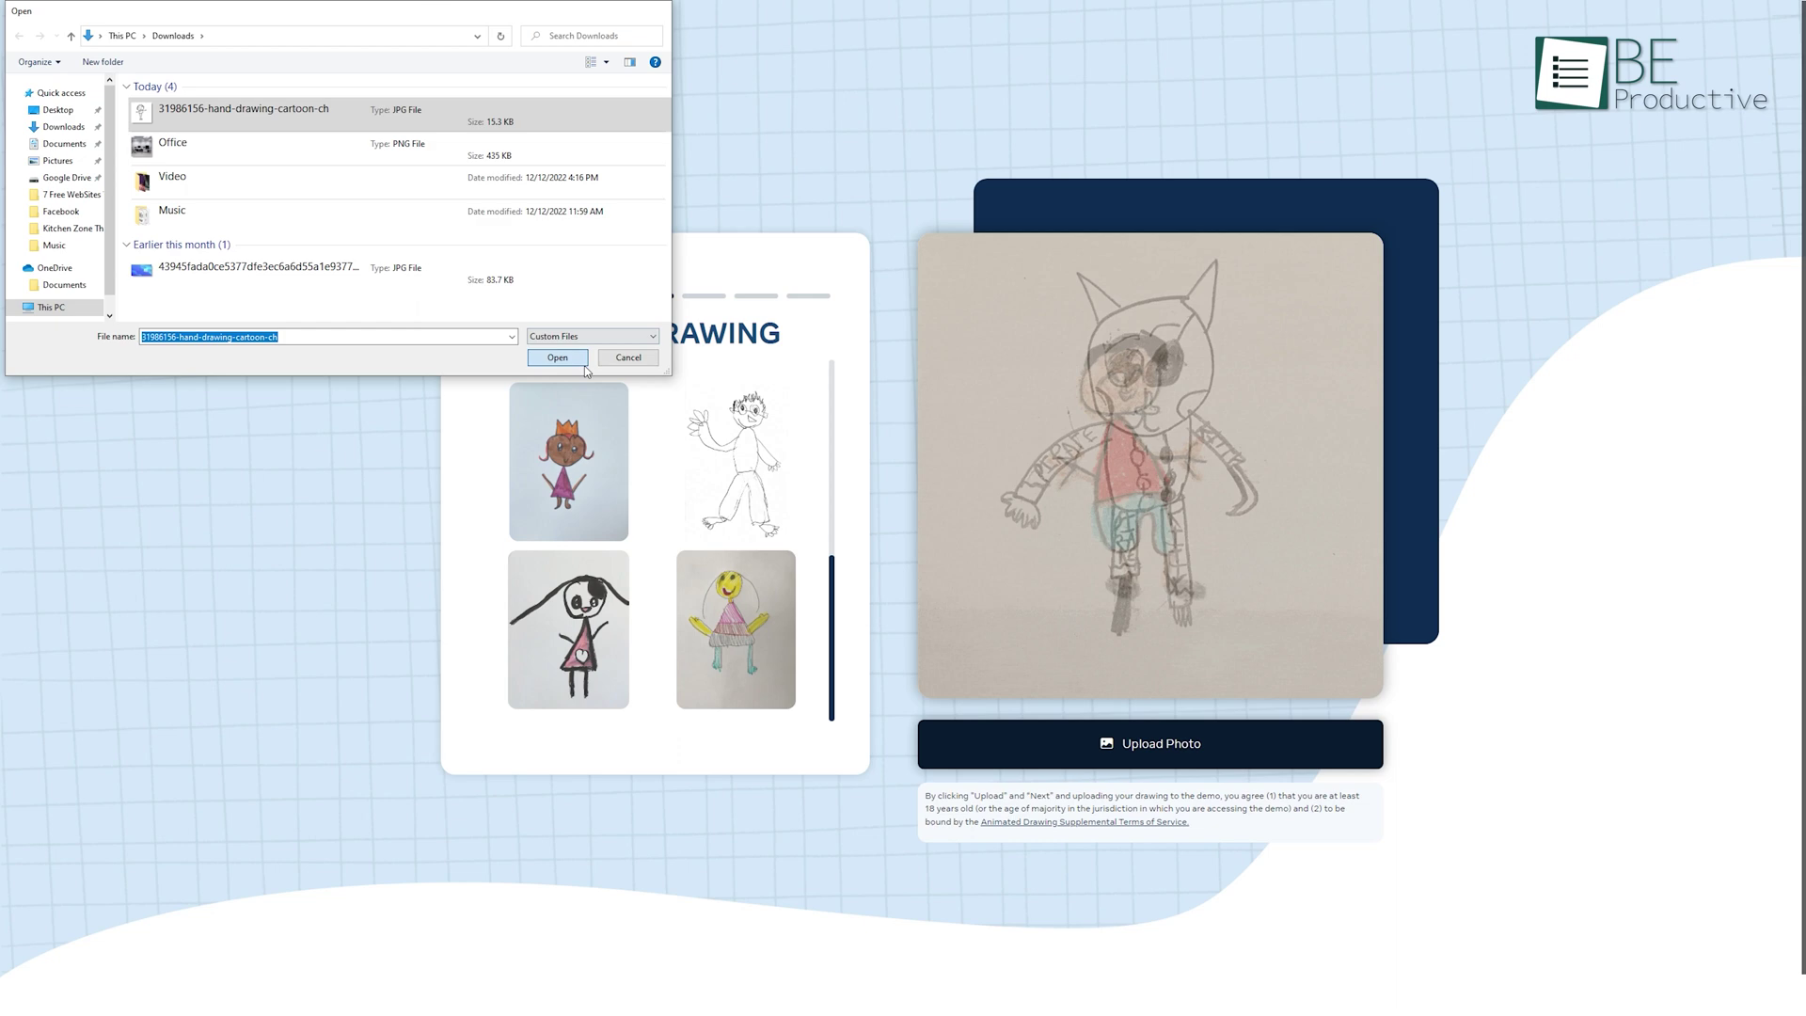
pyautogui.click(552, 355)
pyautogui.click(1186, 760)
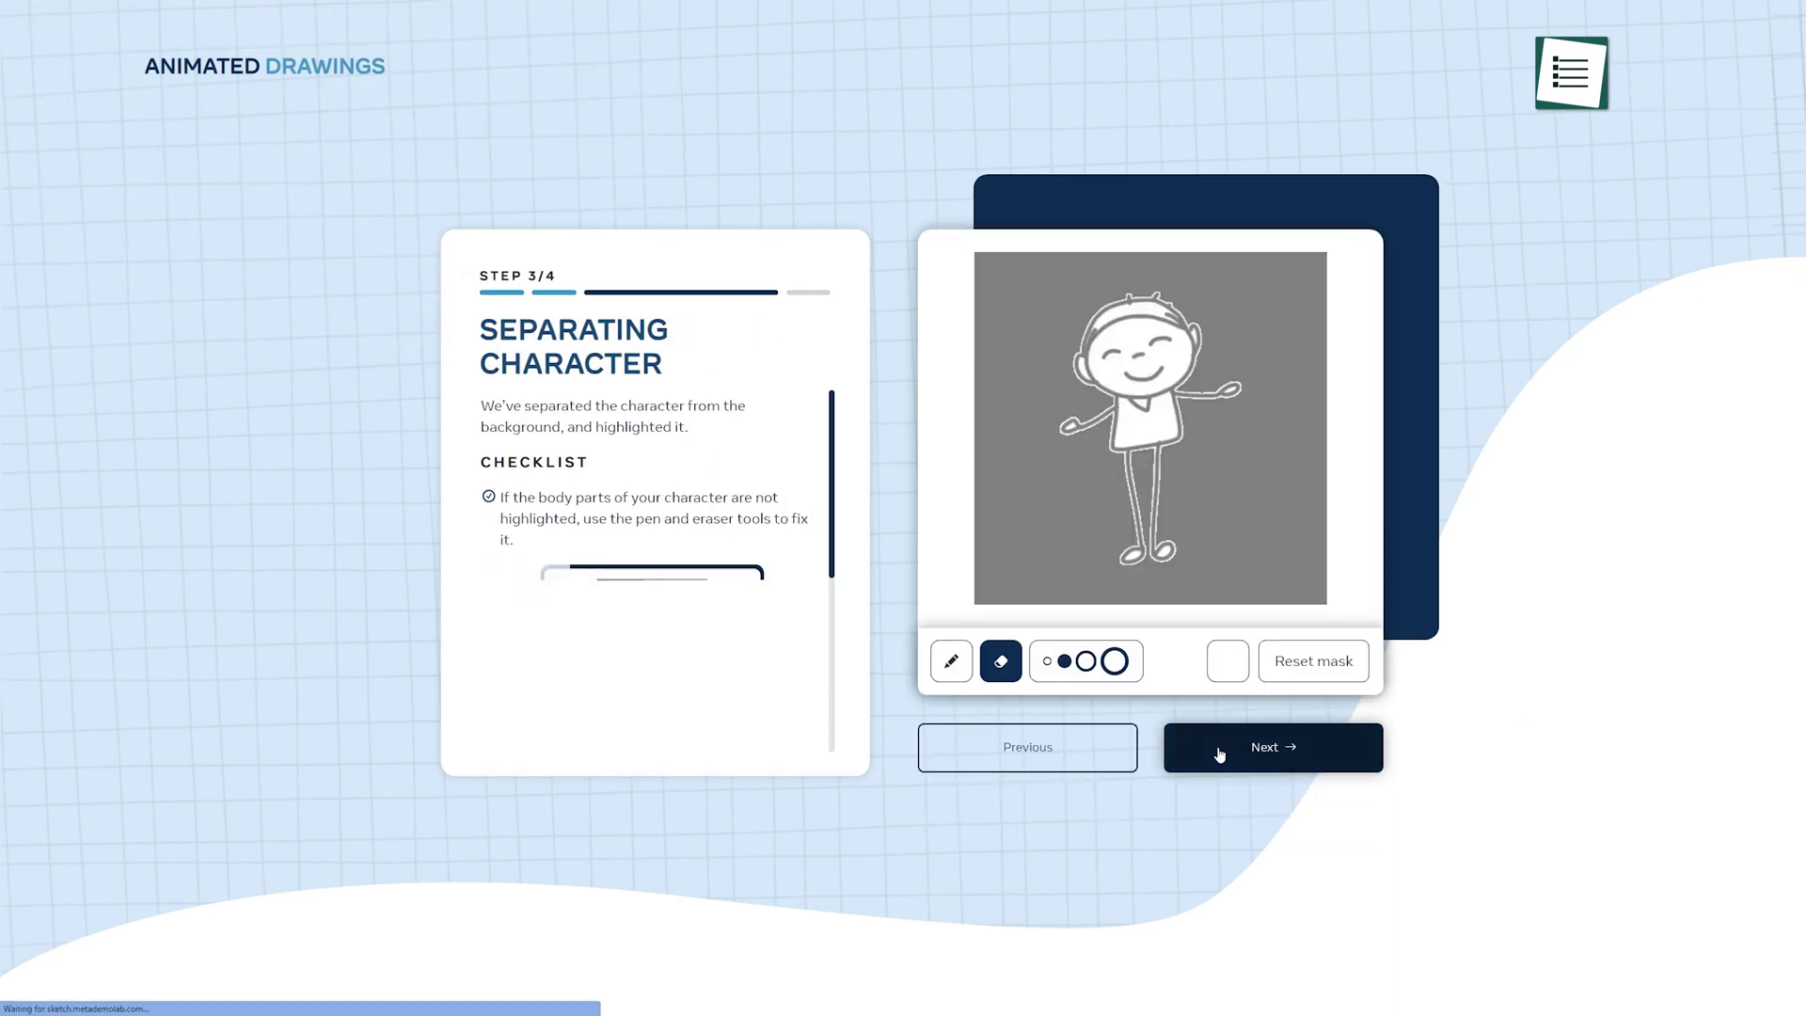
pyautogui.click(1264, 765)
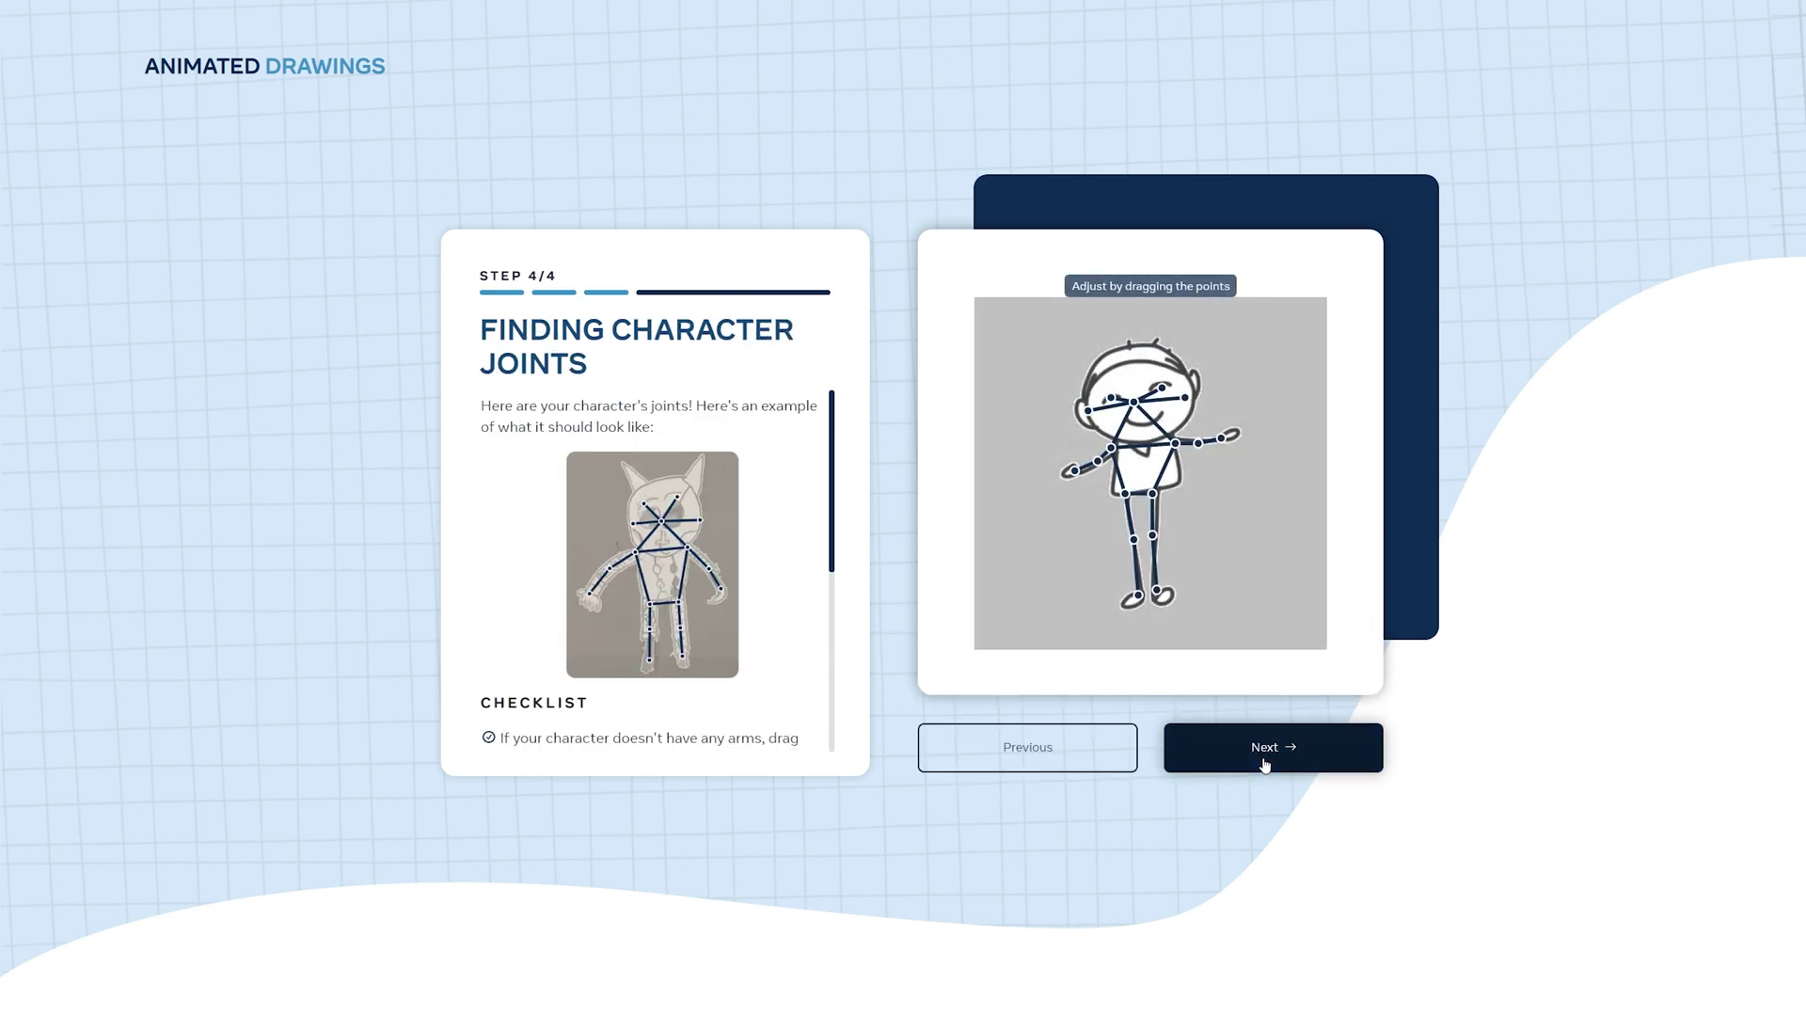
pyautogui.click(1264, 760)
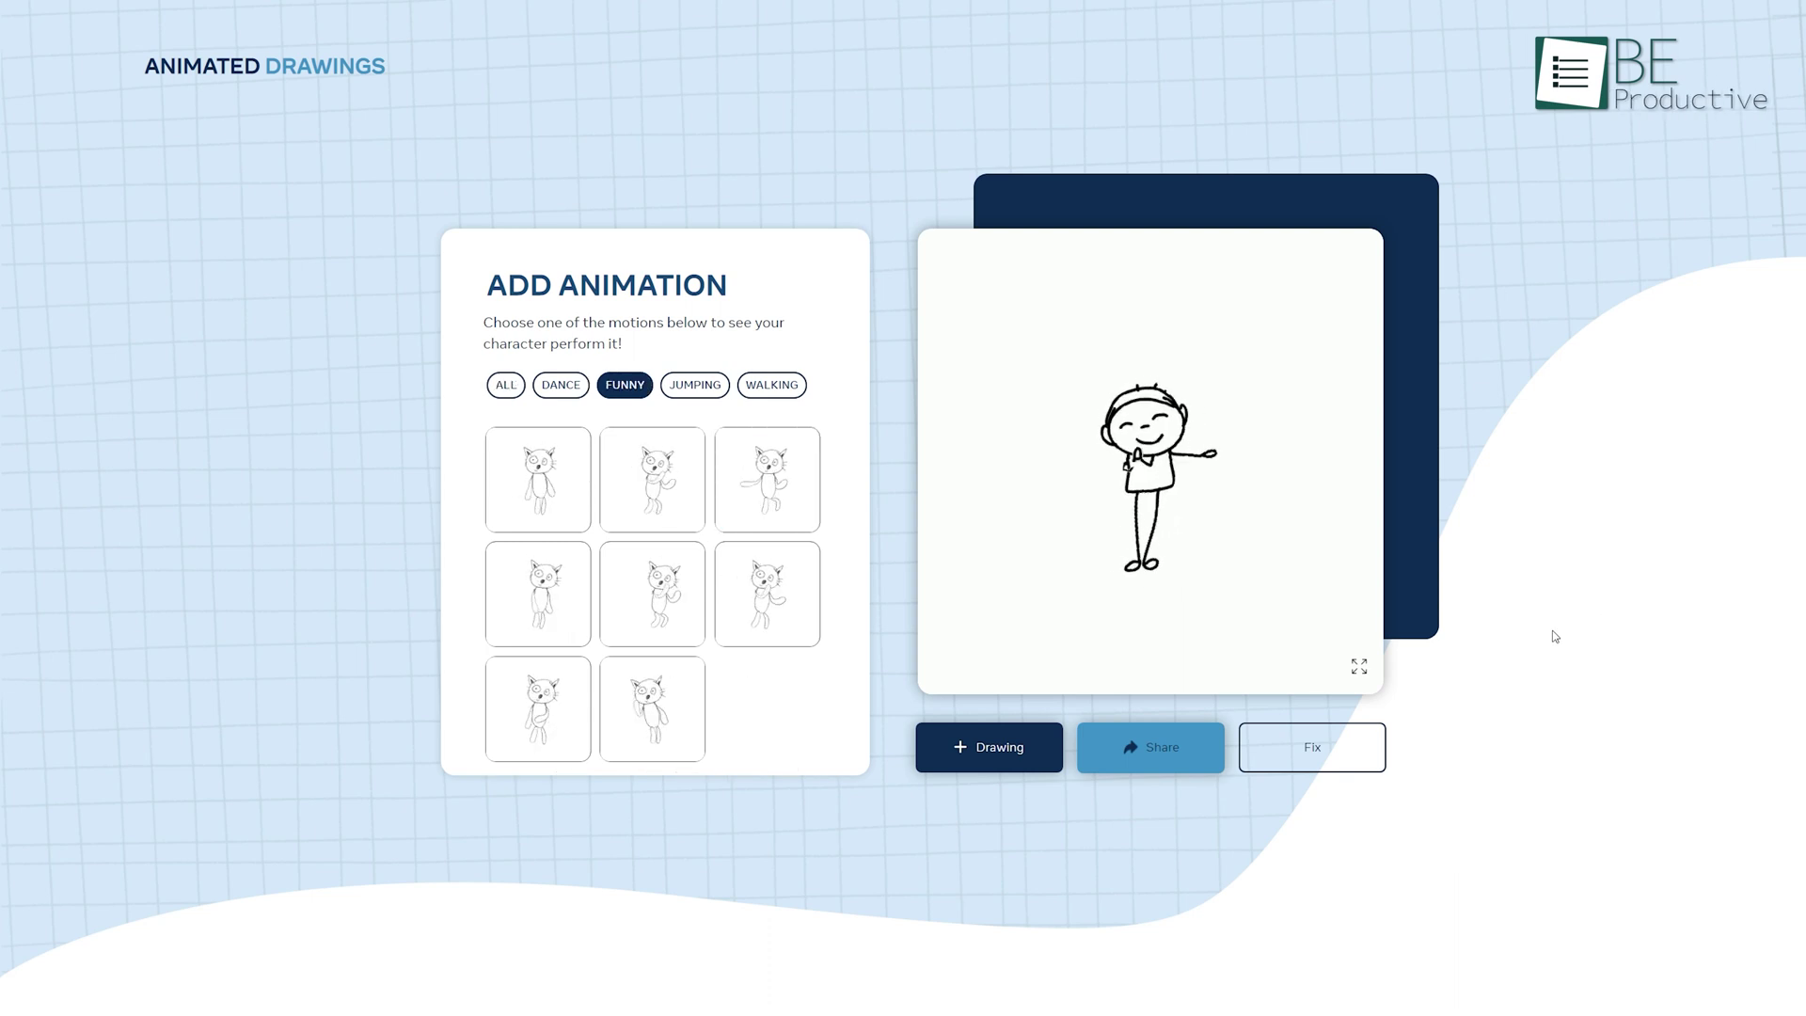
pyautogui.click(583, 508)
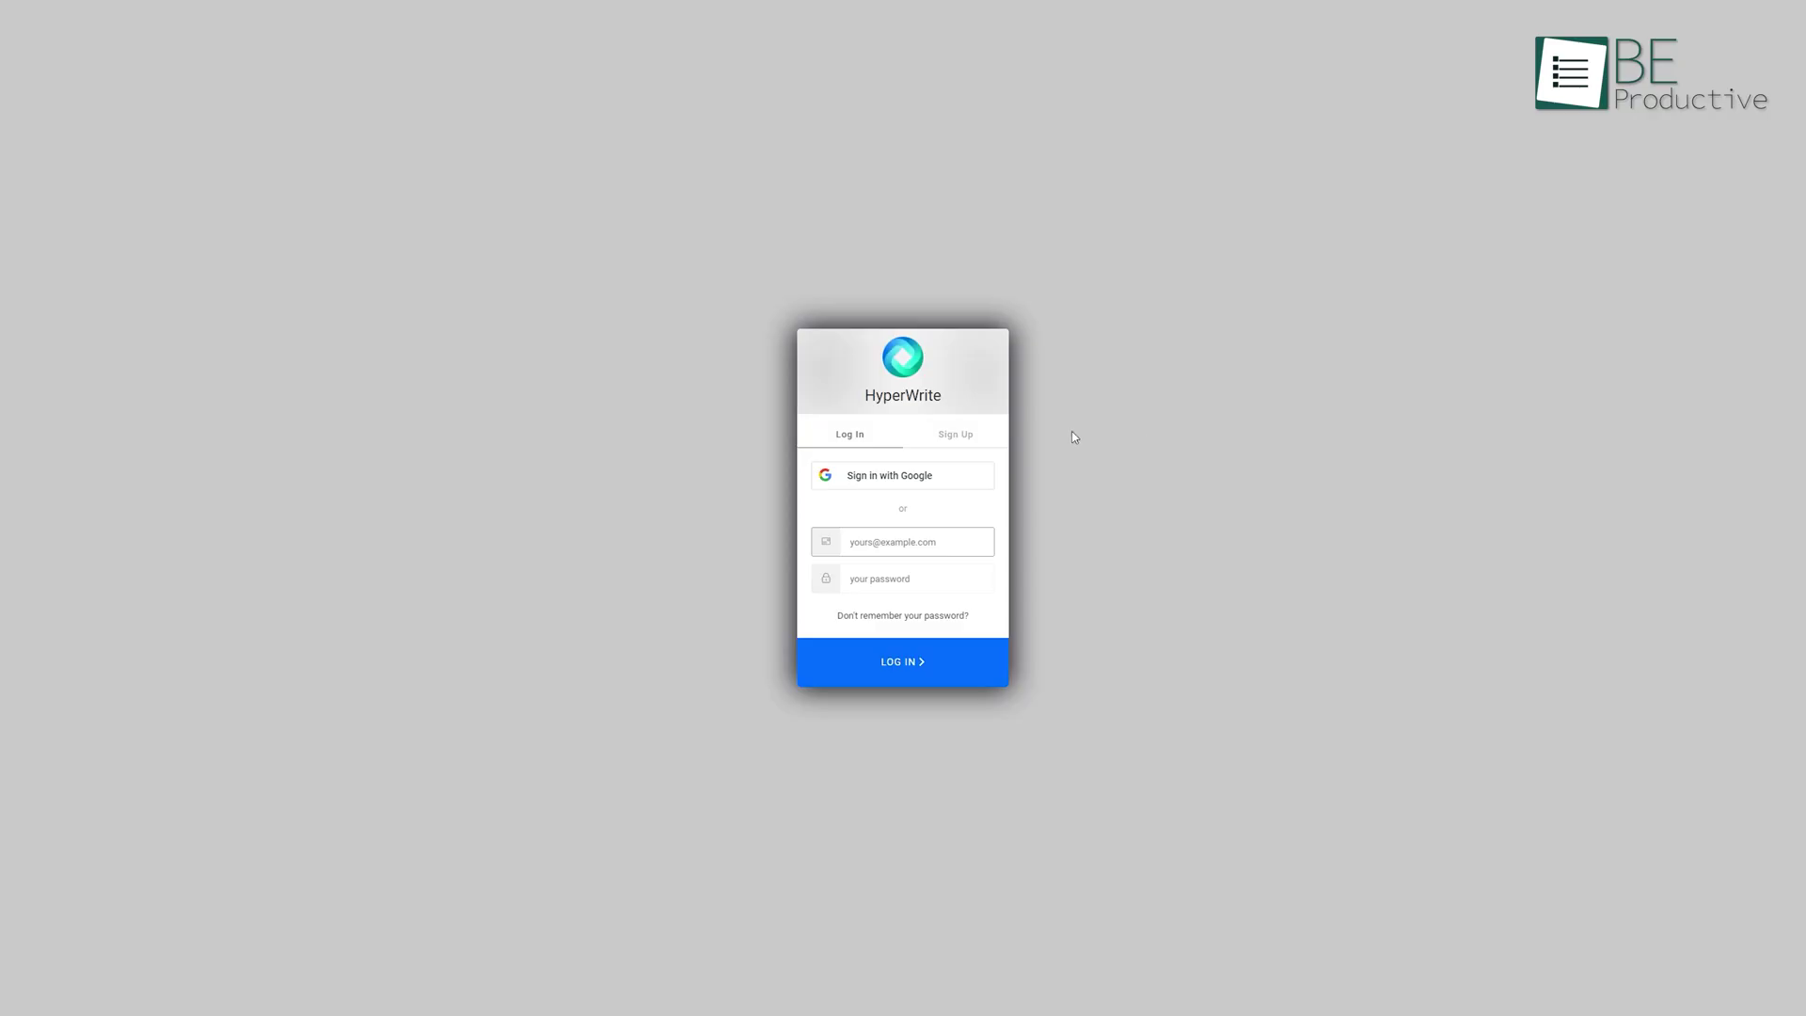
# Sign in with Google and insert an AutoWrite passage on AI and machine learning.
pyautogui.click(883, 474)
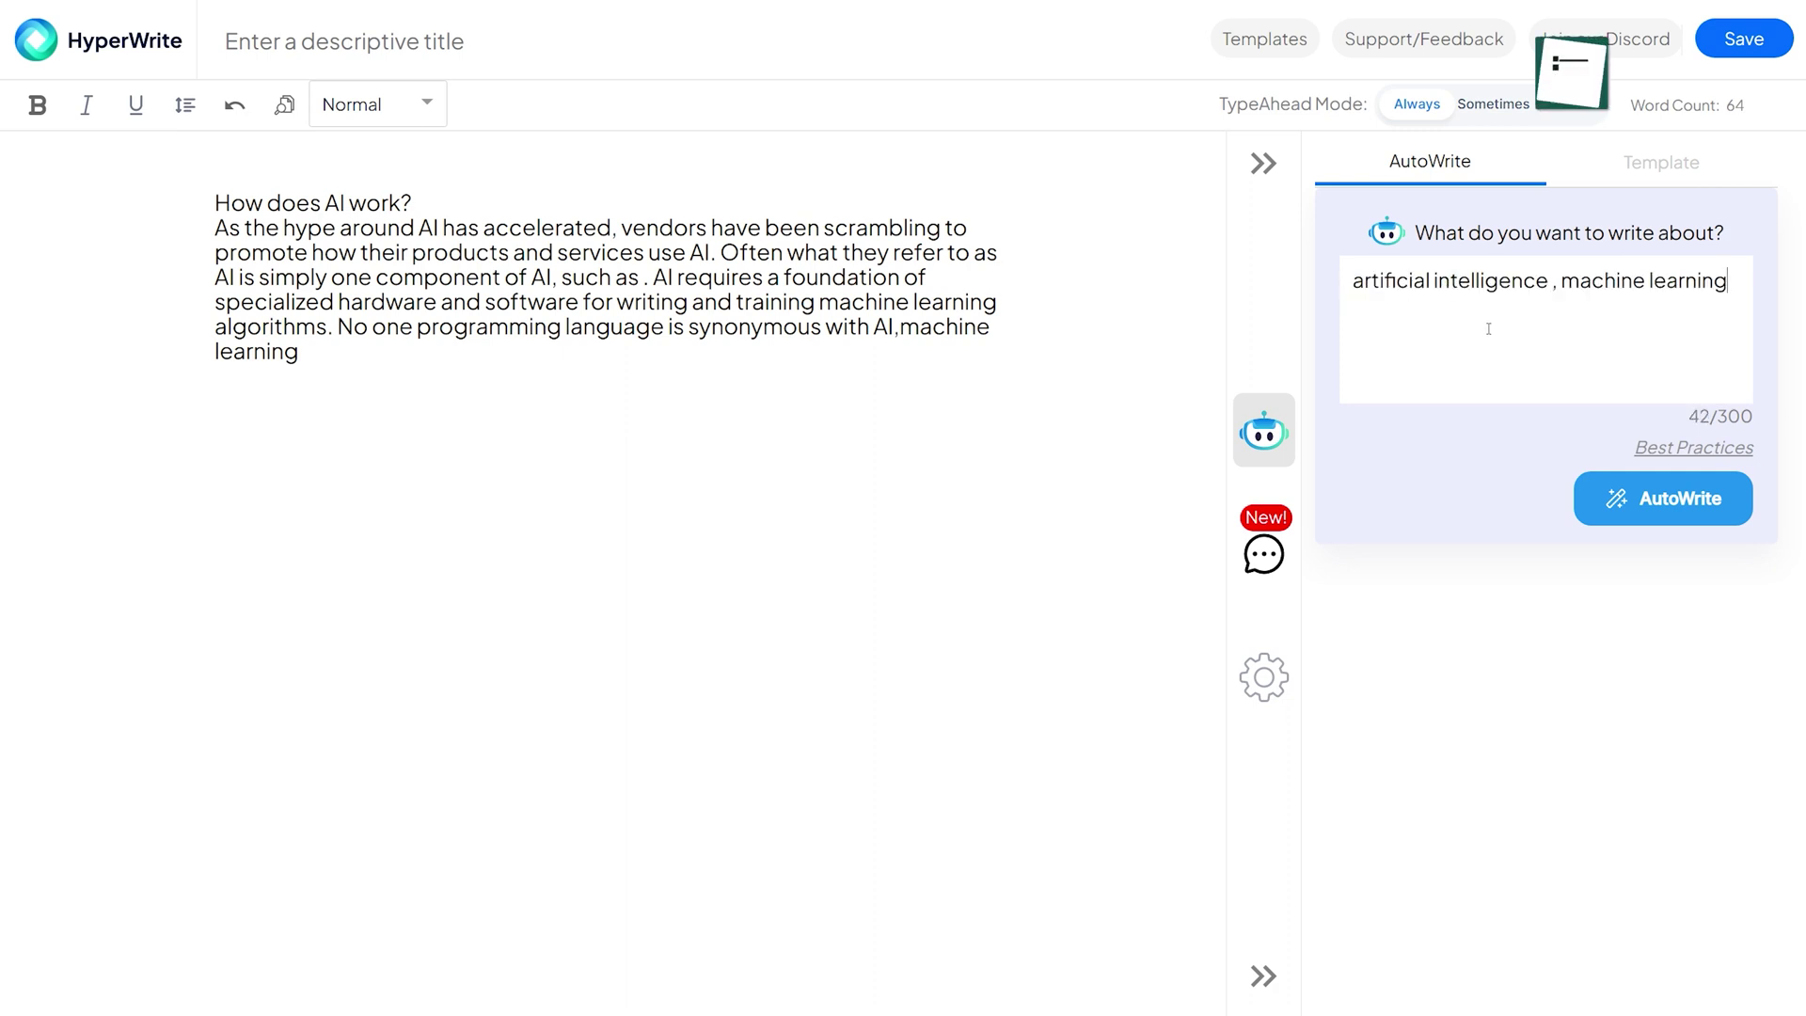
pyautogui.click(1623, 491)
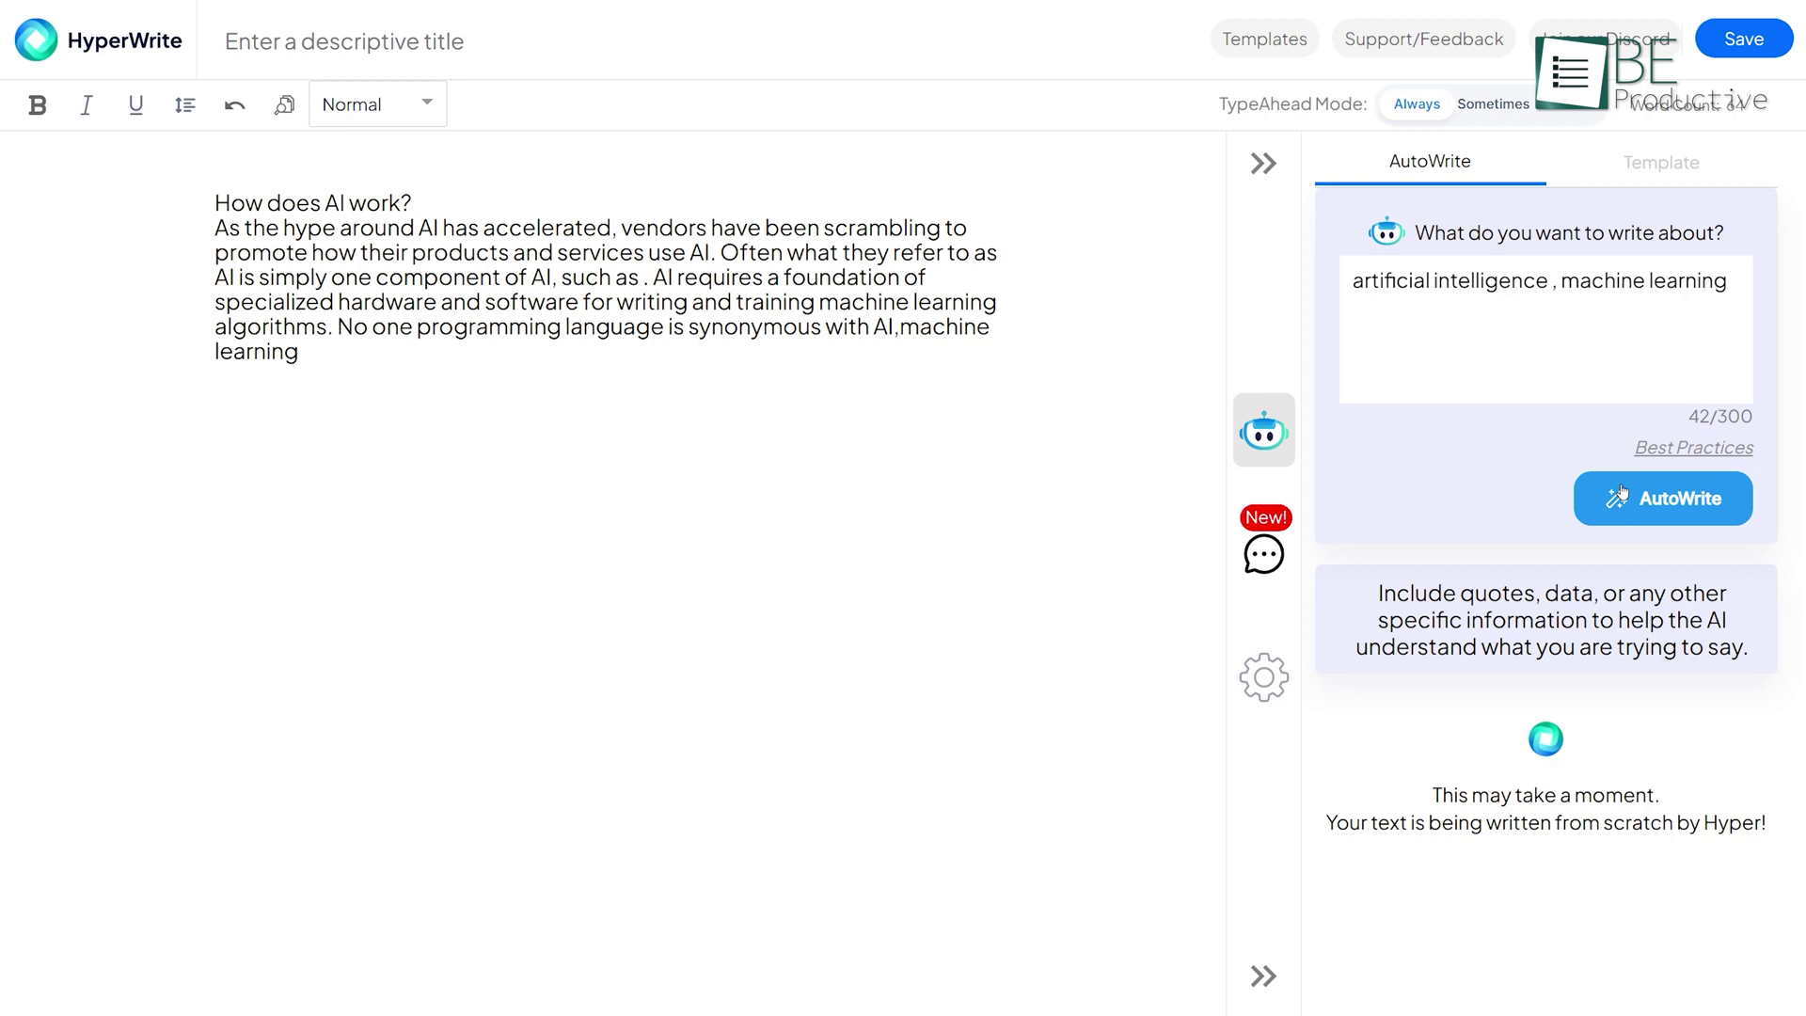
pyautogui.click(1526, 656)
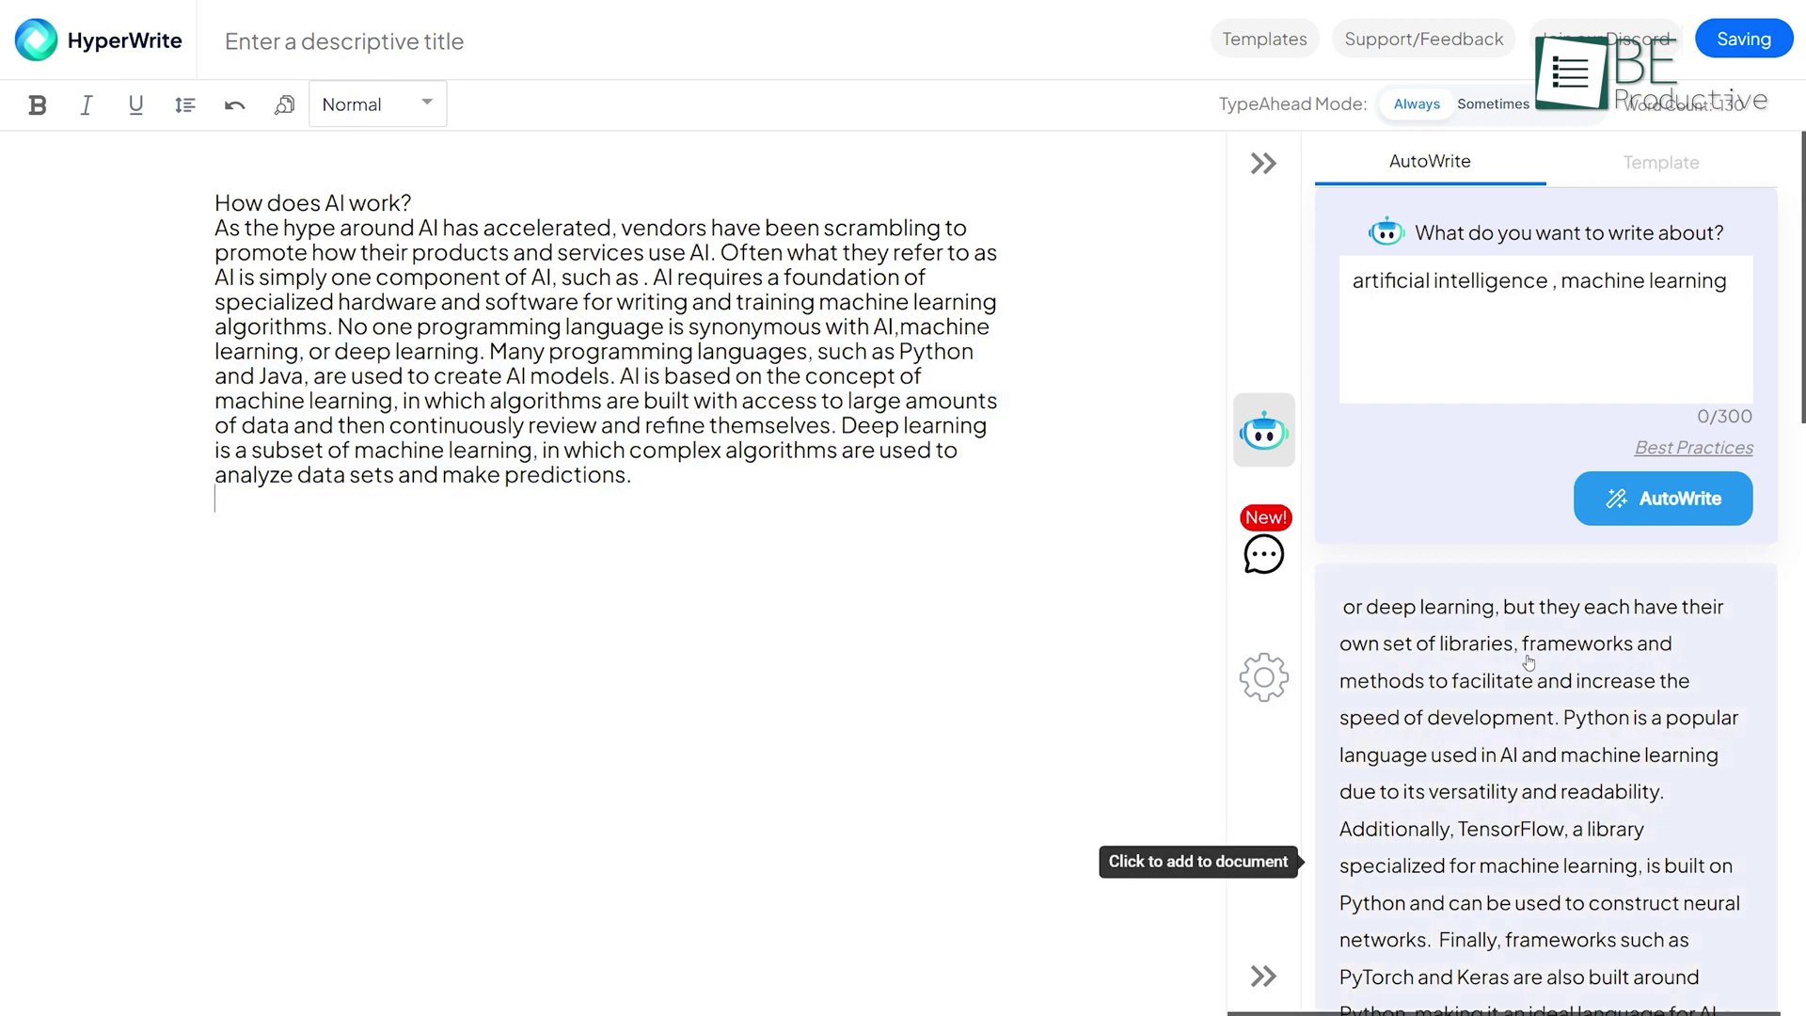
pyautogui.scroll(-10, 1694, 667)
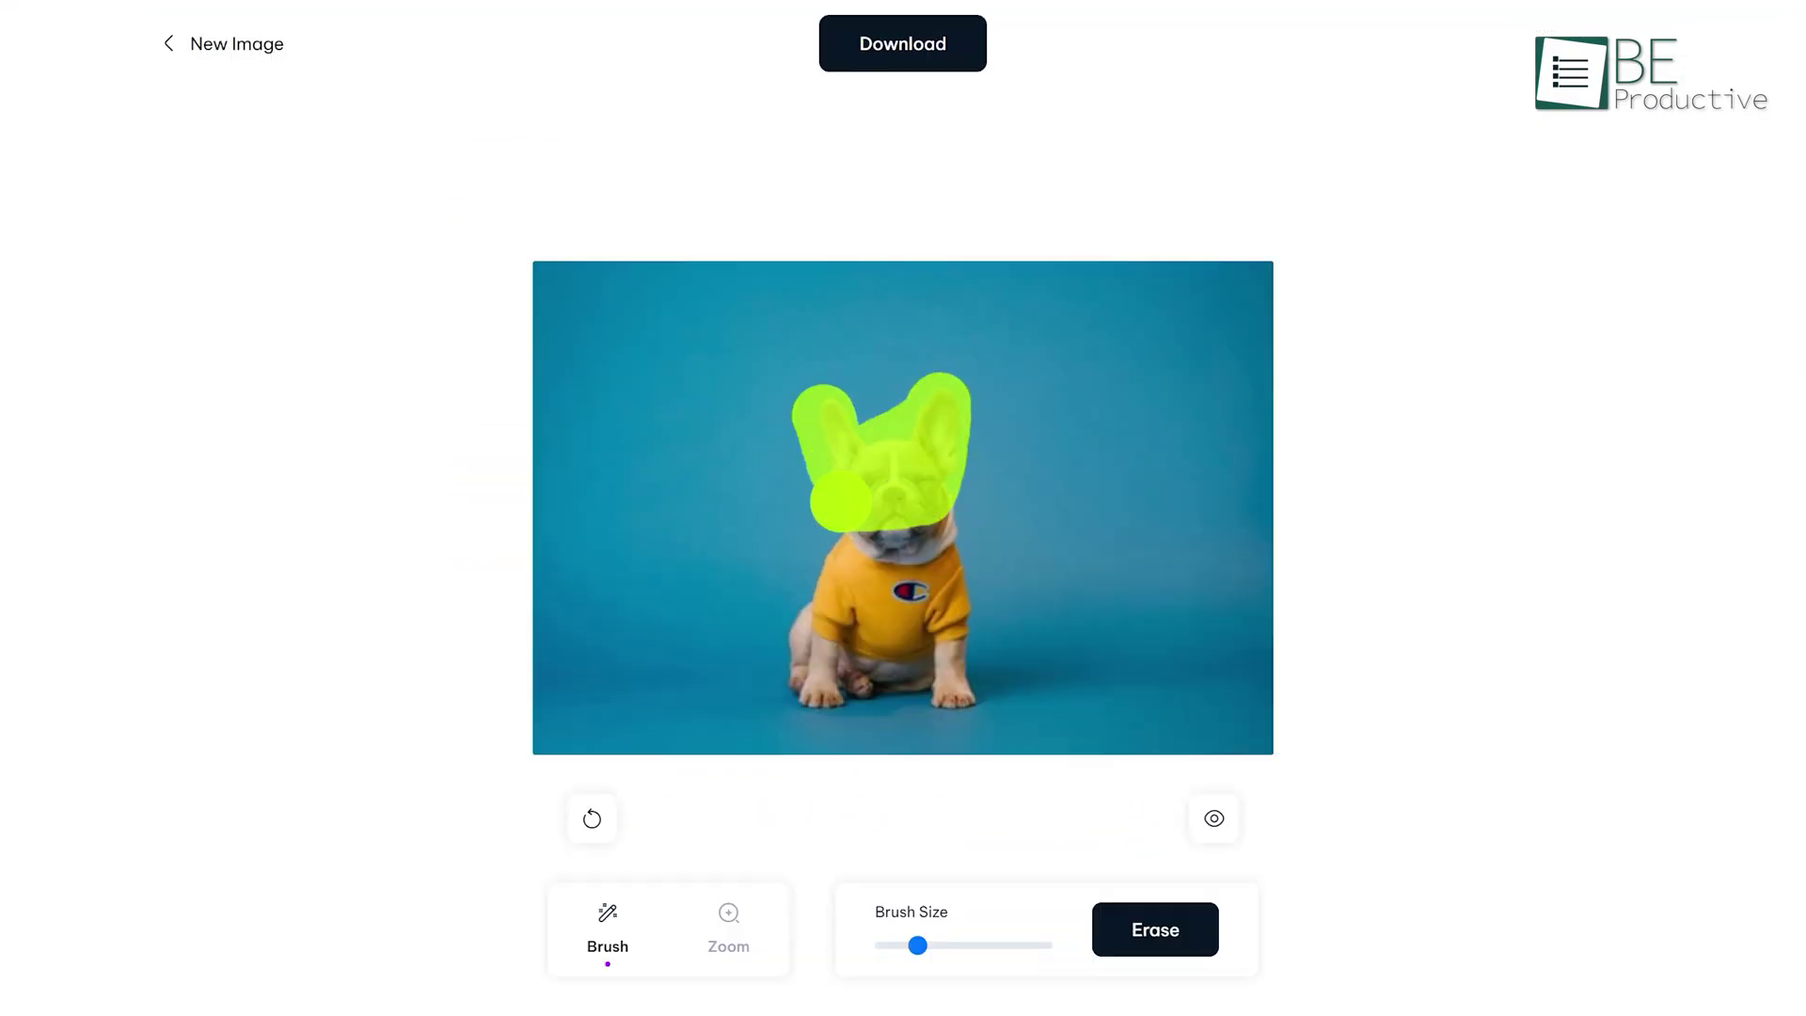
# Brush over and erase the dog, then the perfume bottle, from their photos.
pyautogui.moveTo(840, 498)
pyautogui.mouseDown()
pyautogui.moveTo(819, 715)
pyautogui.moveTo(951, 729)
pyautogui.mouseUp()
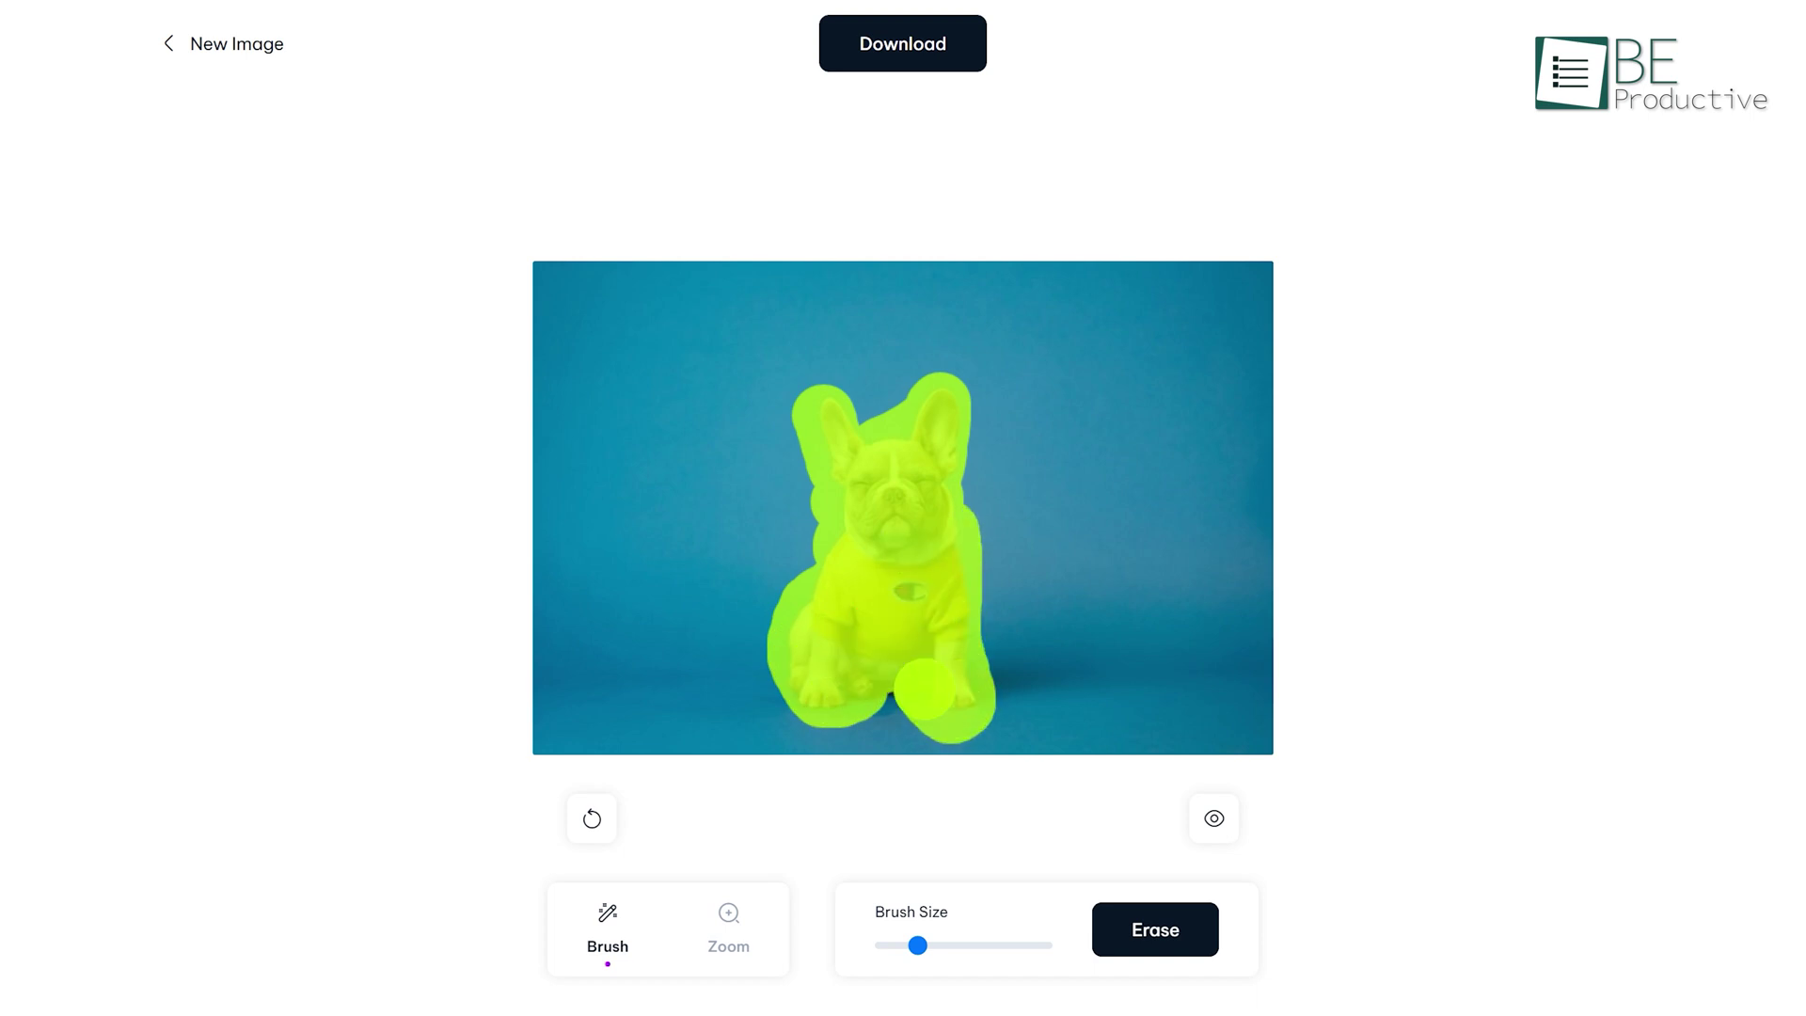
pyautogui.click(1156, 932)
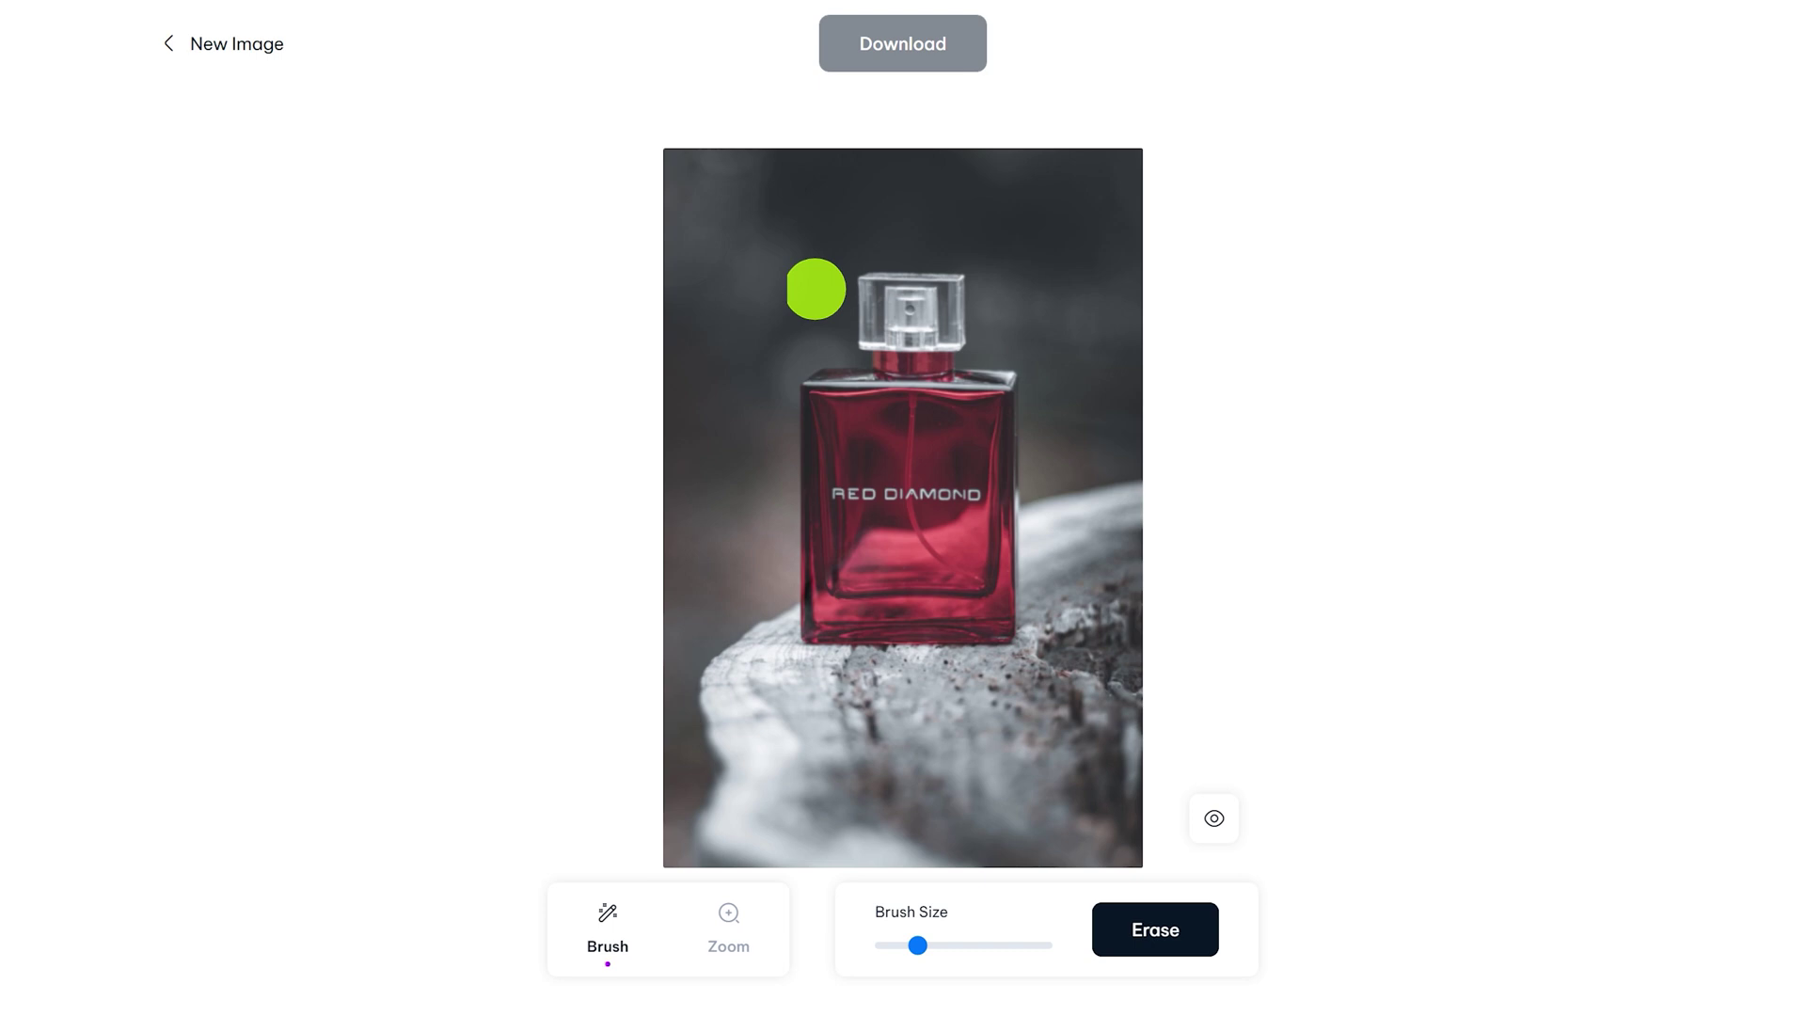
pyautogui.moveTo(975, 290)
pyautogui.mouseDown()
pyautogui.moveTo(809, 395)
pyautogui.moveTo(935, 415)
pyautogui.moveTo(819, 476)
pyautogui.moveTo(949, 533)
pyautogui.moveTo(839, 584)
pyautogui.moveTo(979, 626)
pyautogui.mouseUp()
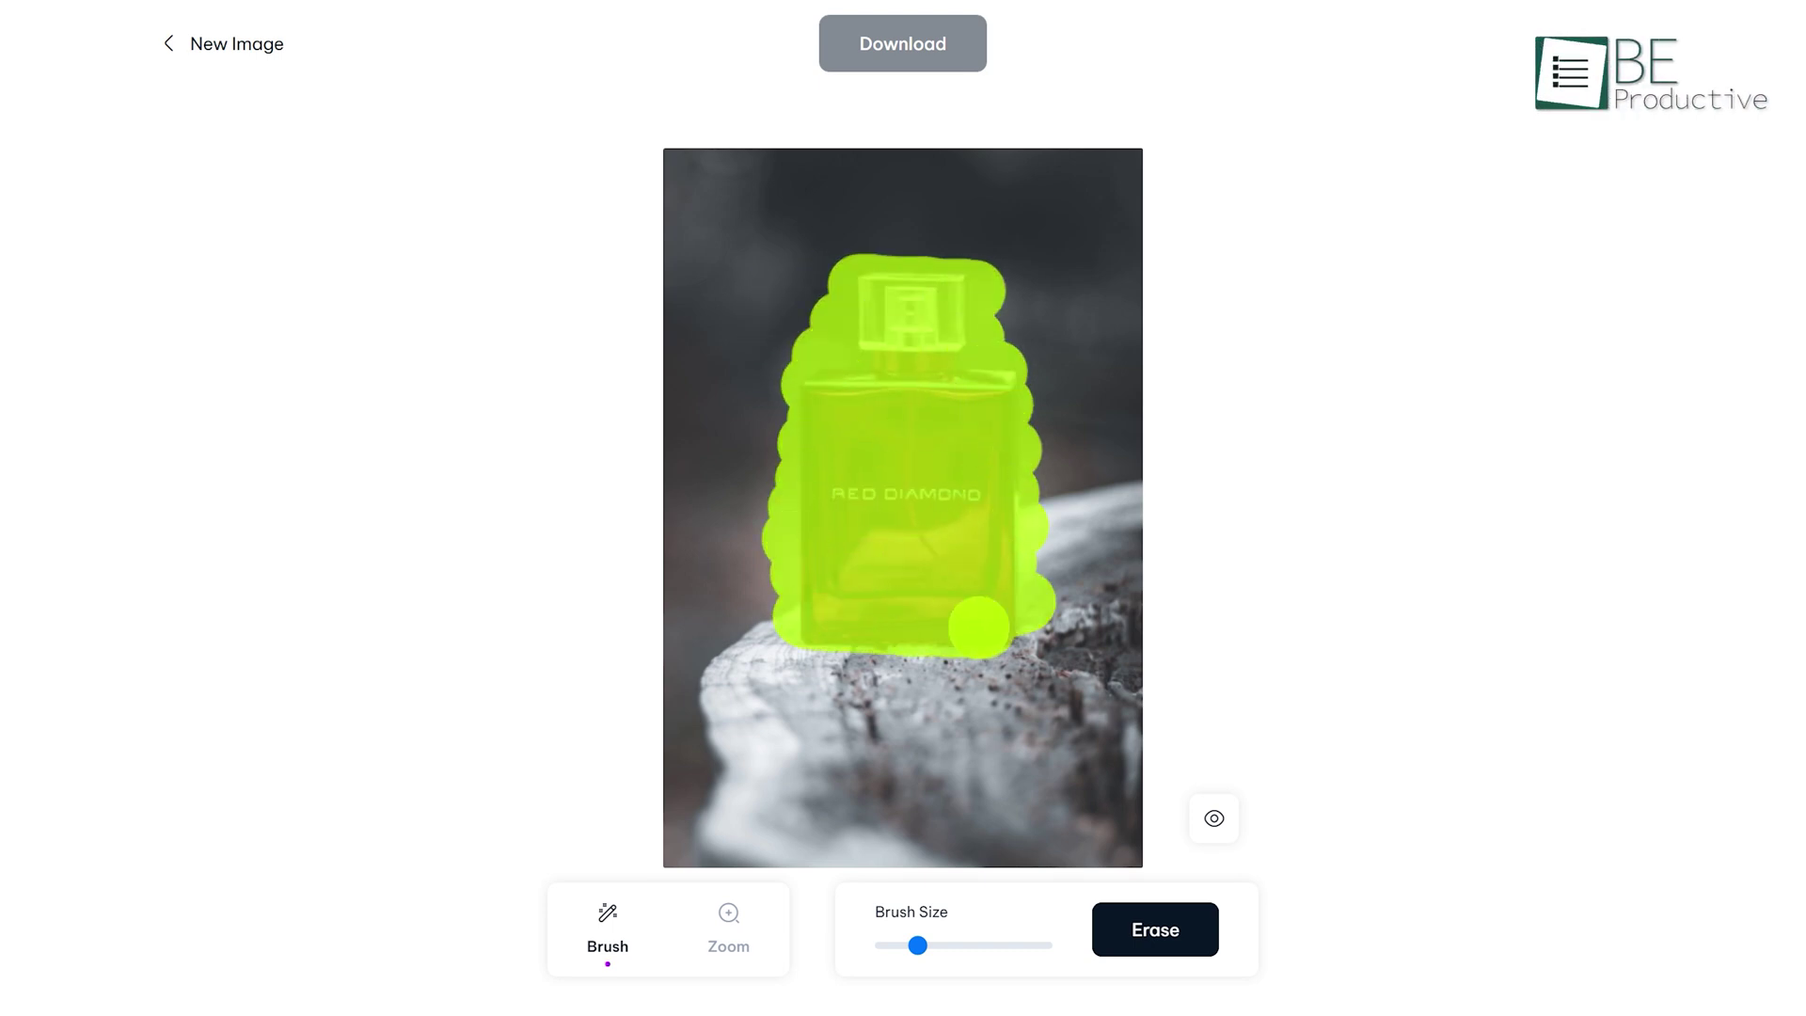
pyautogui.click(1174, 925)
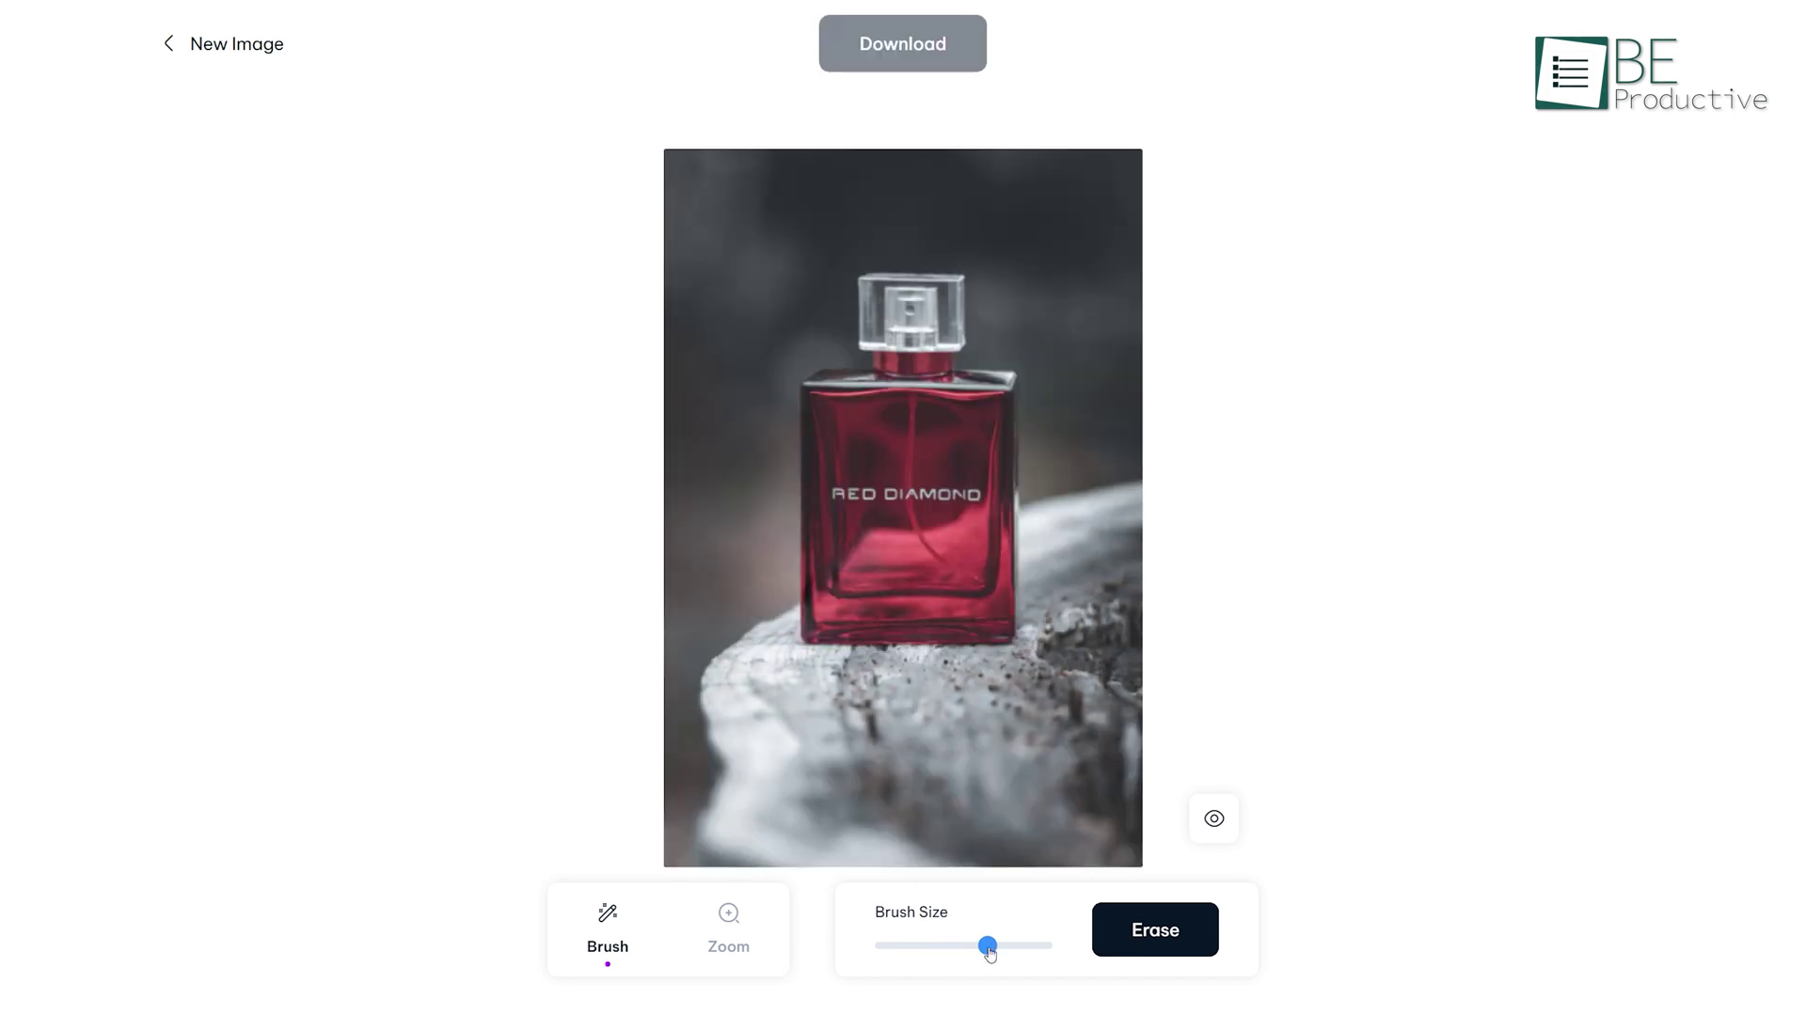
# Zoom in to inspect the cleaned photo, download it, and scroll down toward pricing.
pyautogui.click(728, 927)
pyautogui.moveTo(878, 946)
pyautogui.mouseDown()
pyautogui.moveTo(903, 945)
pyautogui.moveTo(878, 947)
pyautogui.mouseUp()
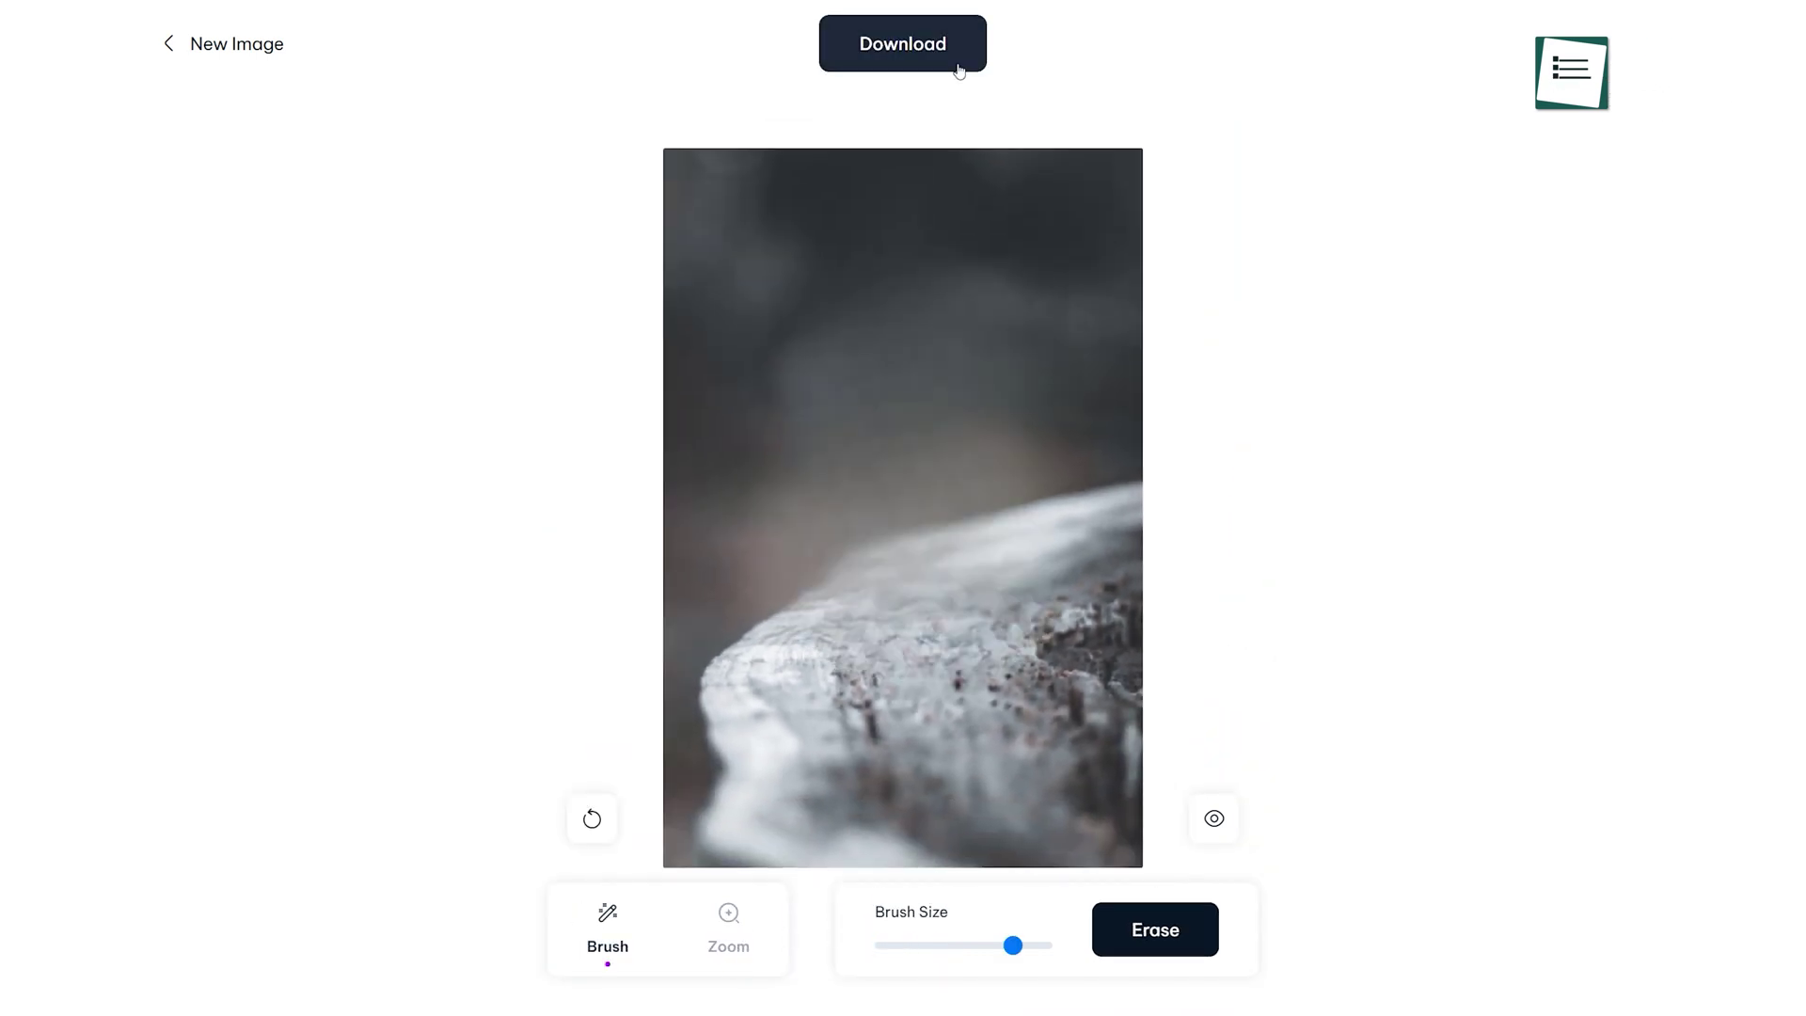
pyautogui.click(958, 68)
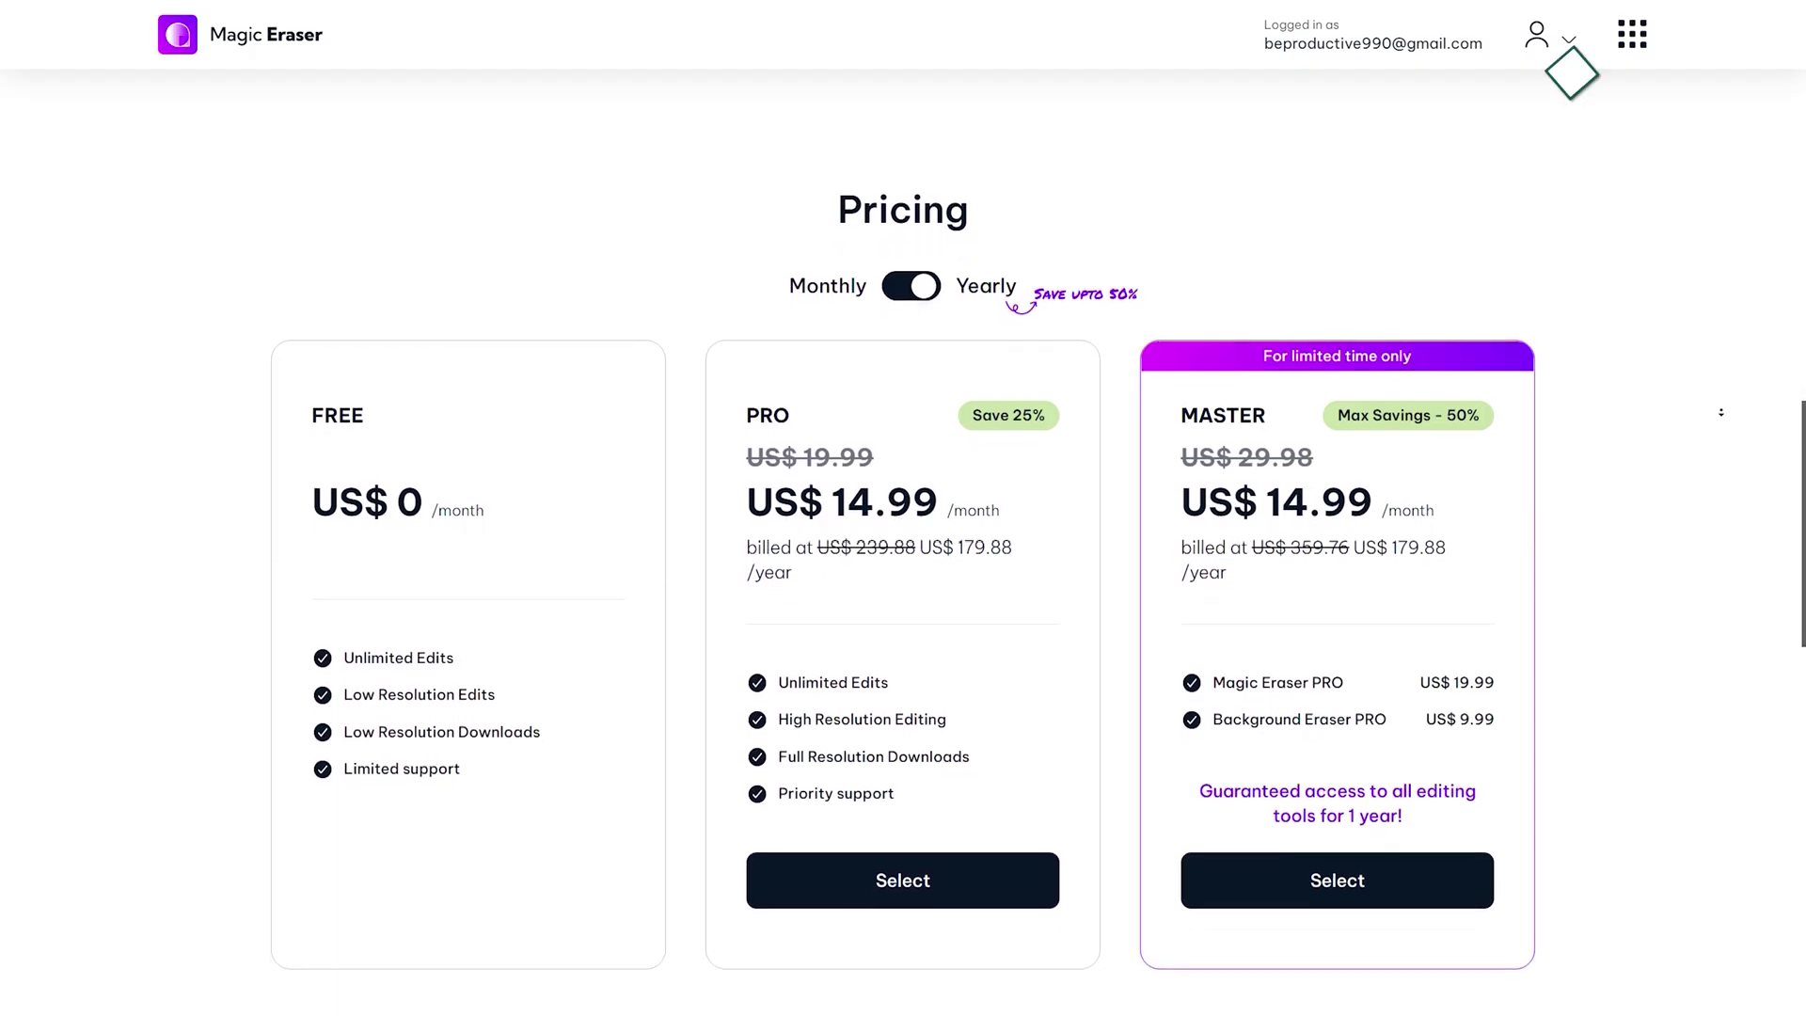
pyautogui.scroll(-1, 903, 564)
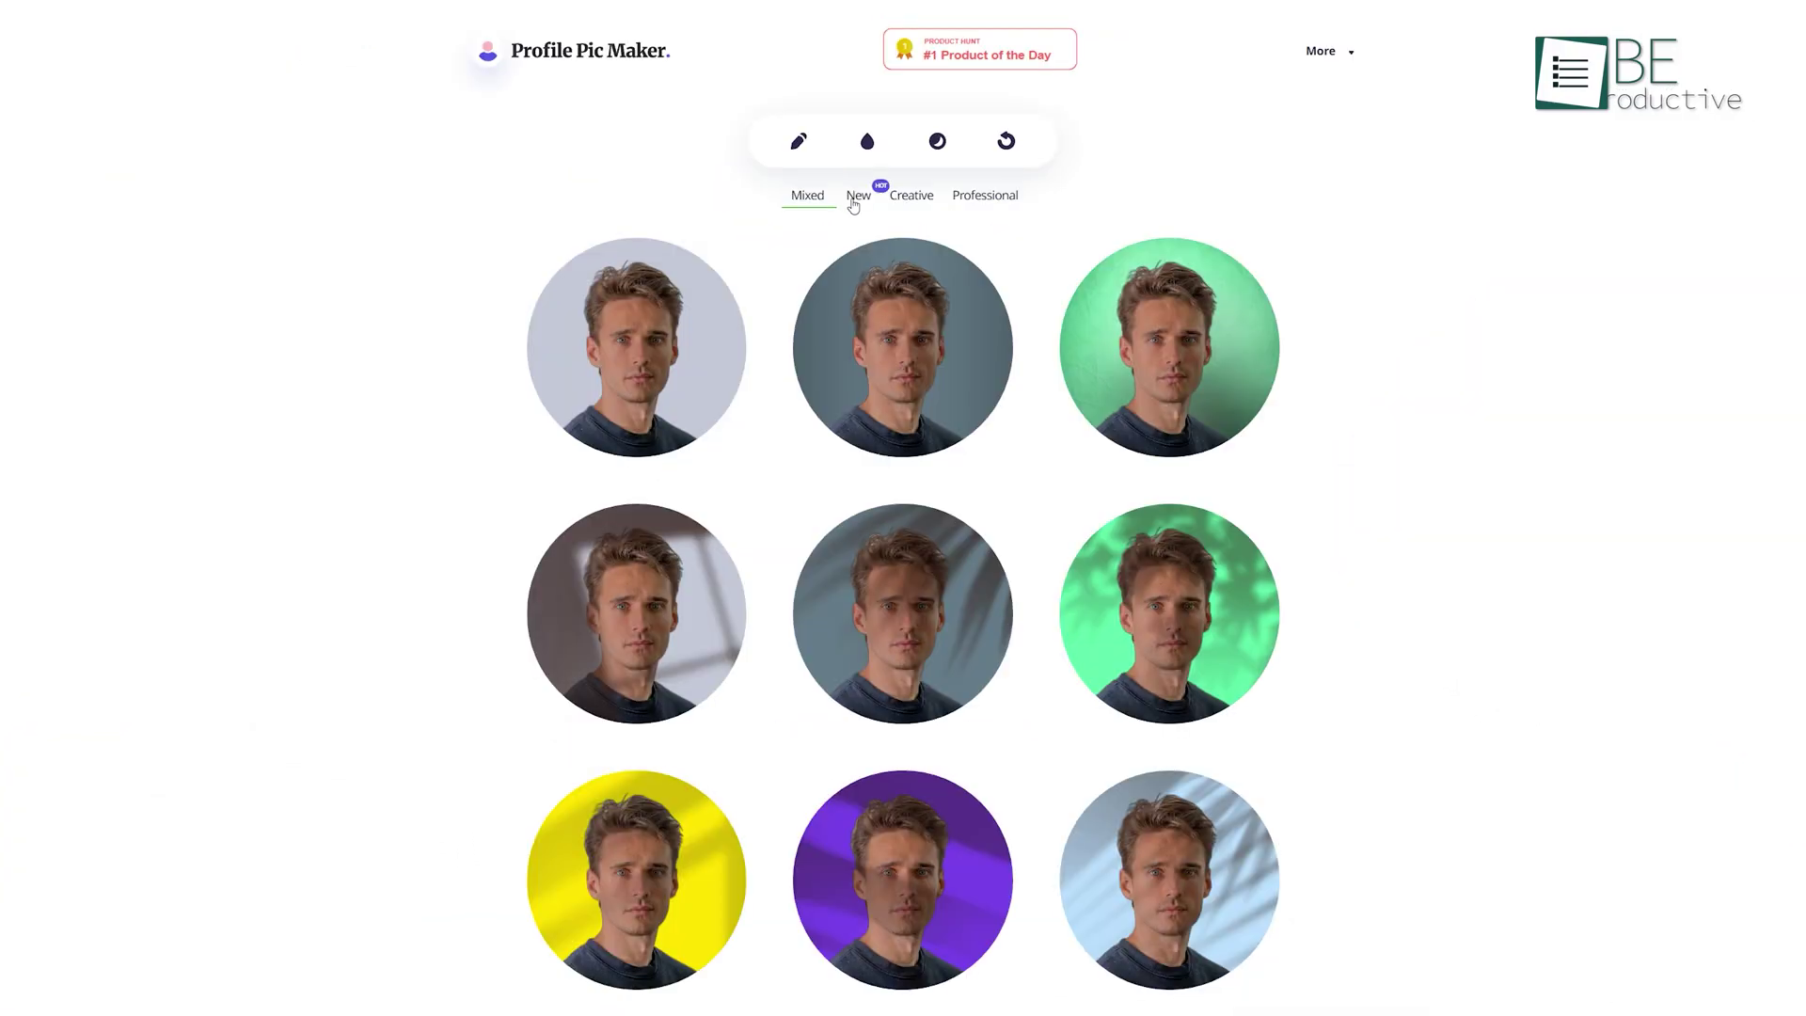
# Browse the New, Creative and Professional profile picture style sets.
pyautogui.click(854, 199)
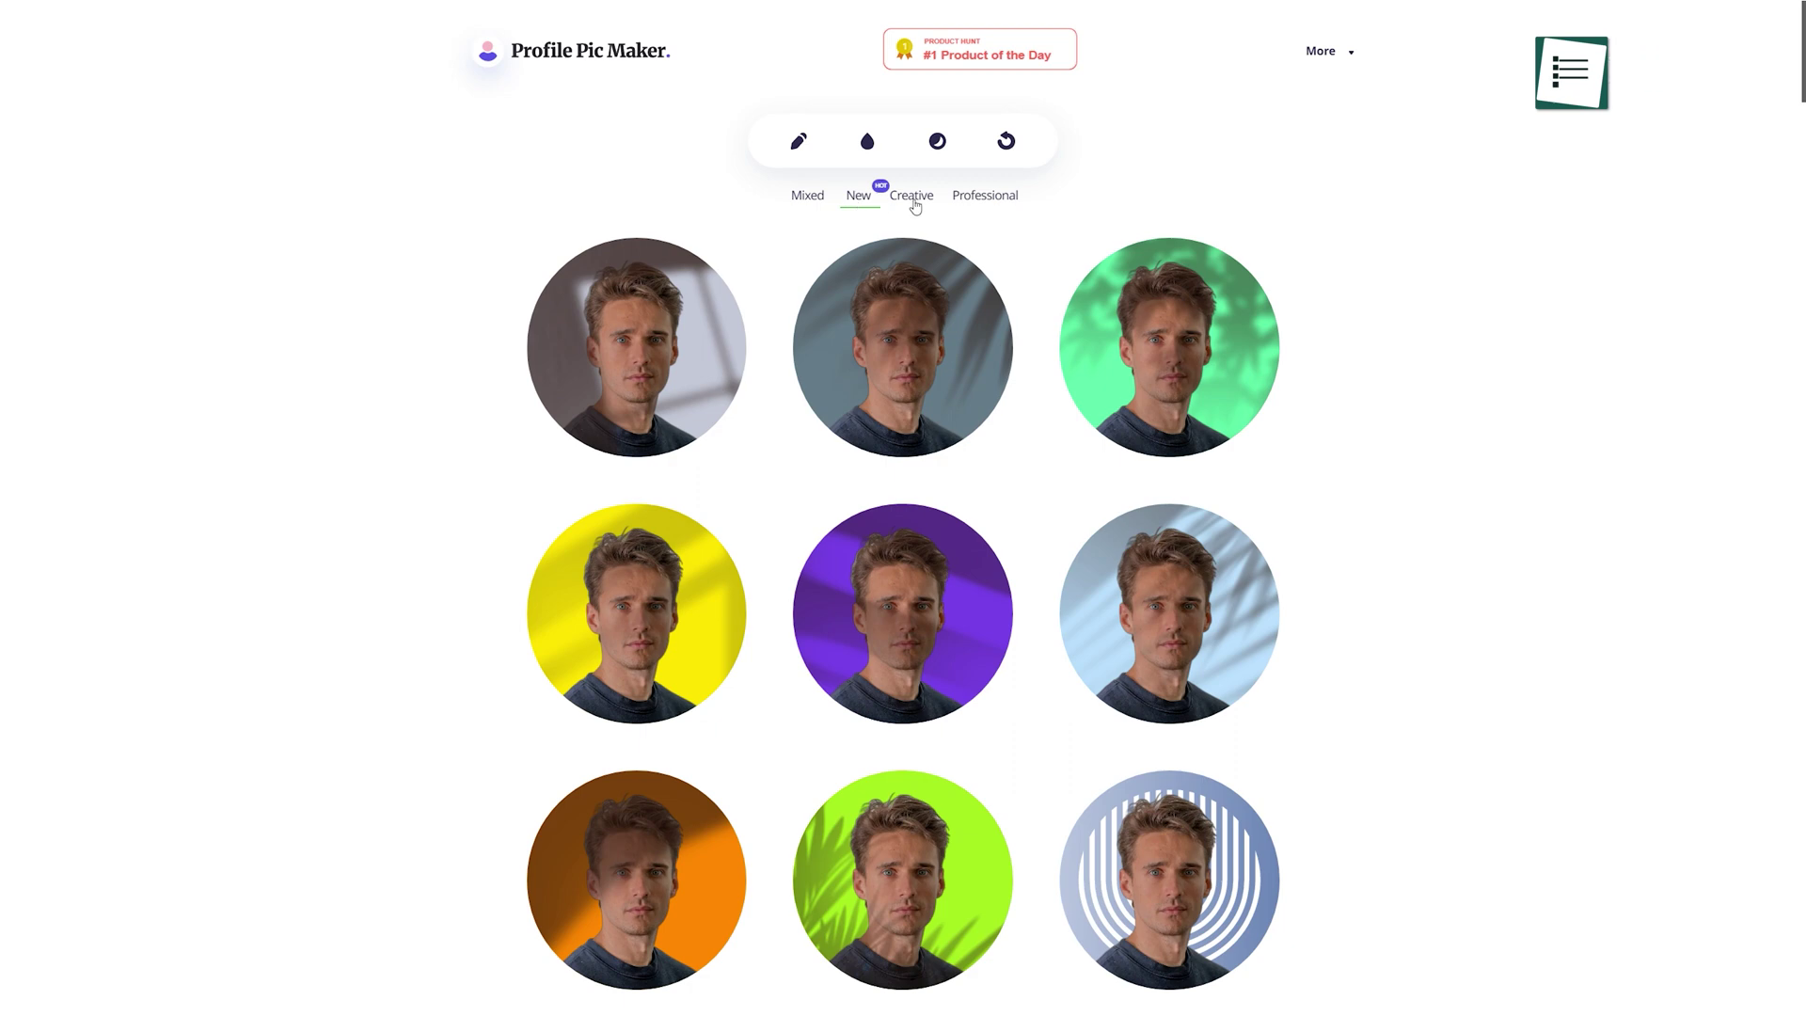
pyautogui.click(913, 200)
pyautogui.click(977, 200)
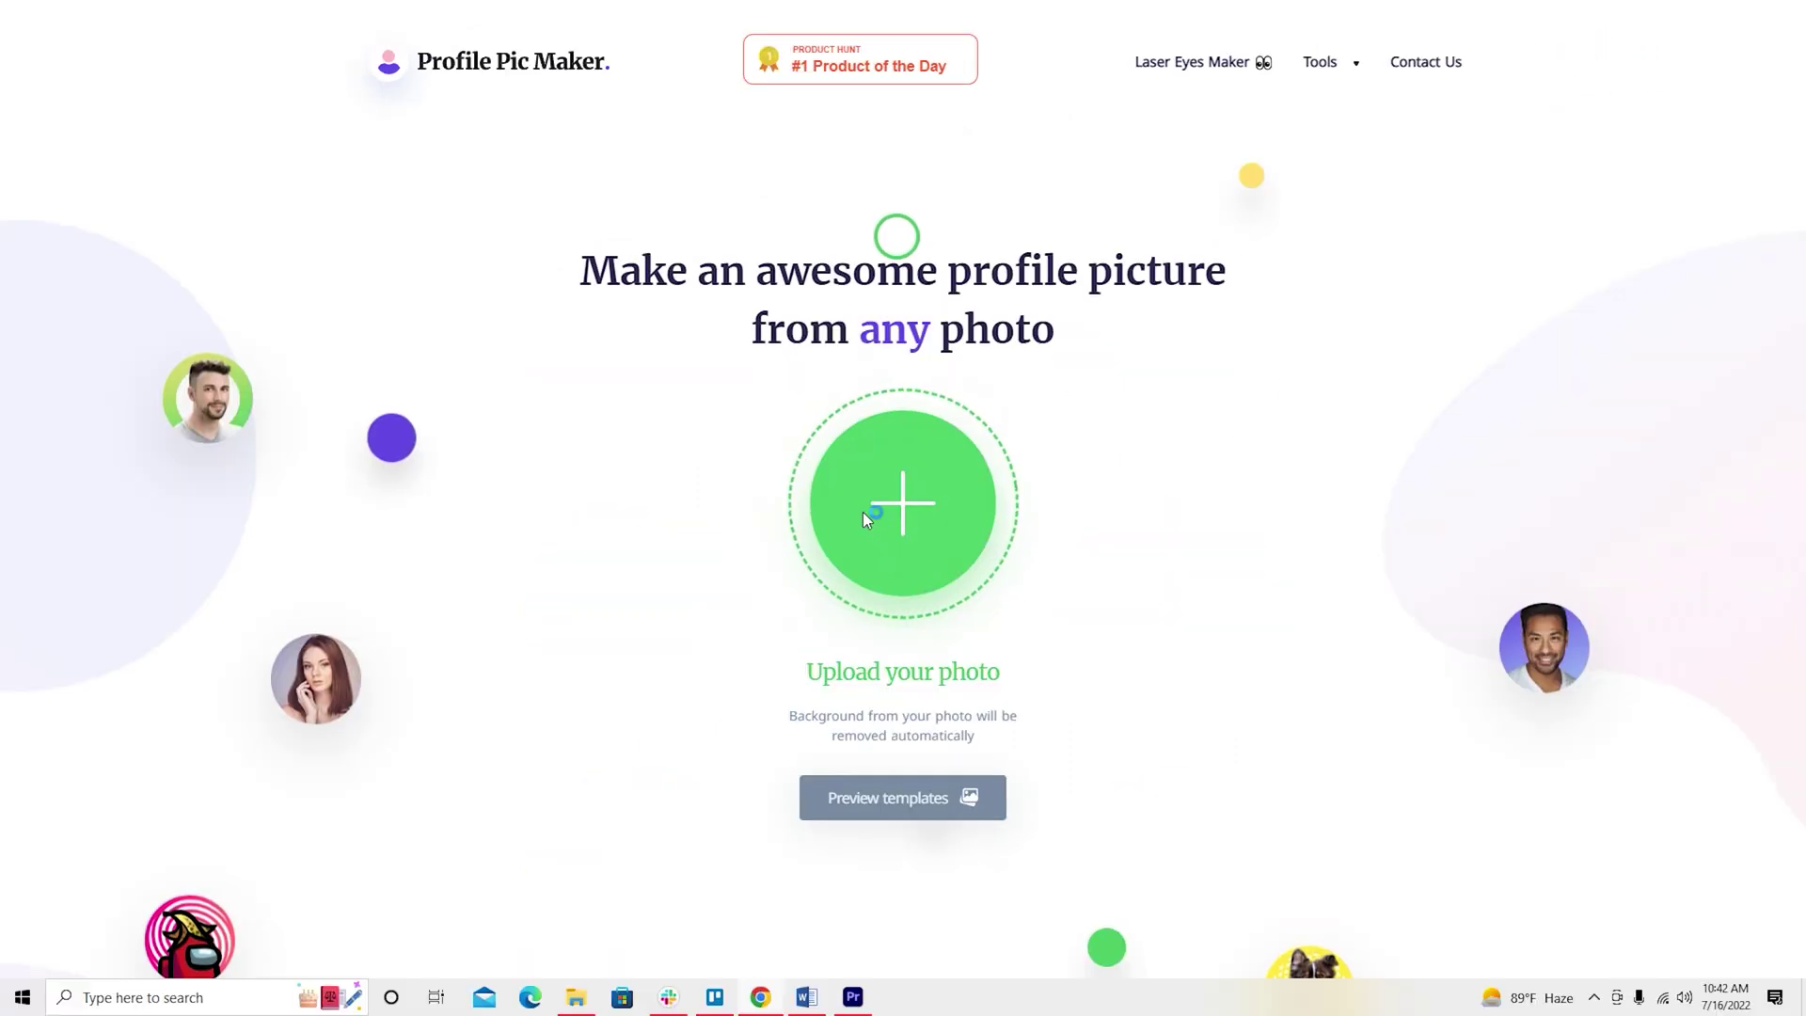
# Upload the man's portrait JPG and scroll through the generated profile pictures.
pyautogui.click(866, 517)
pyautogui.click(337, 188)
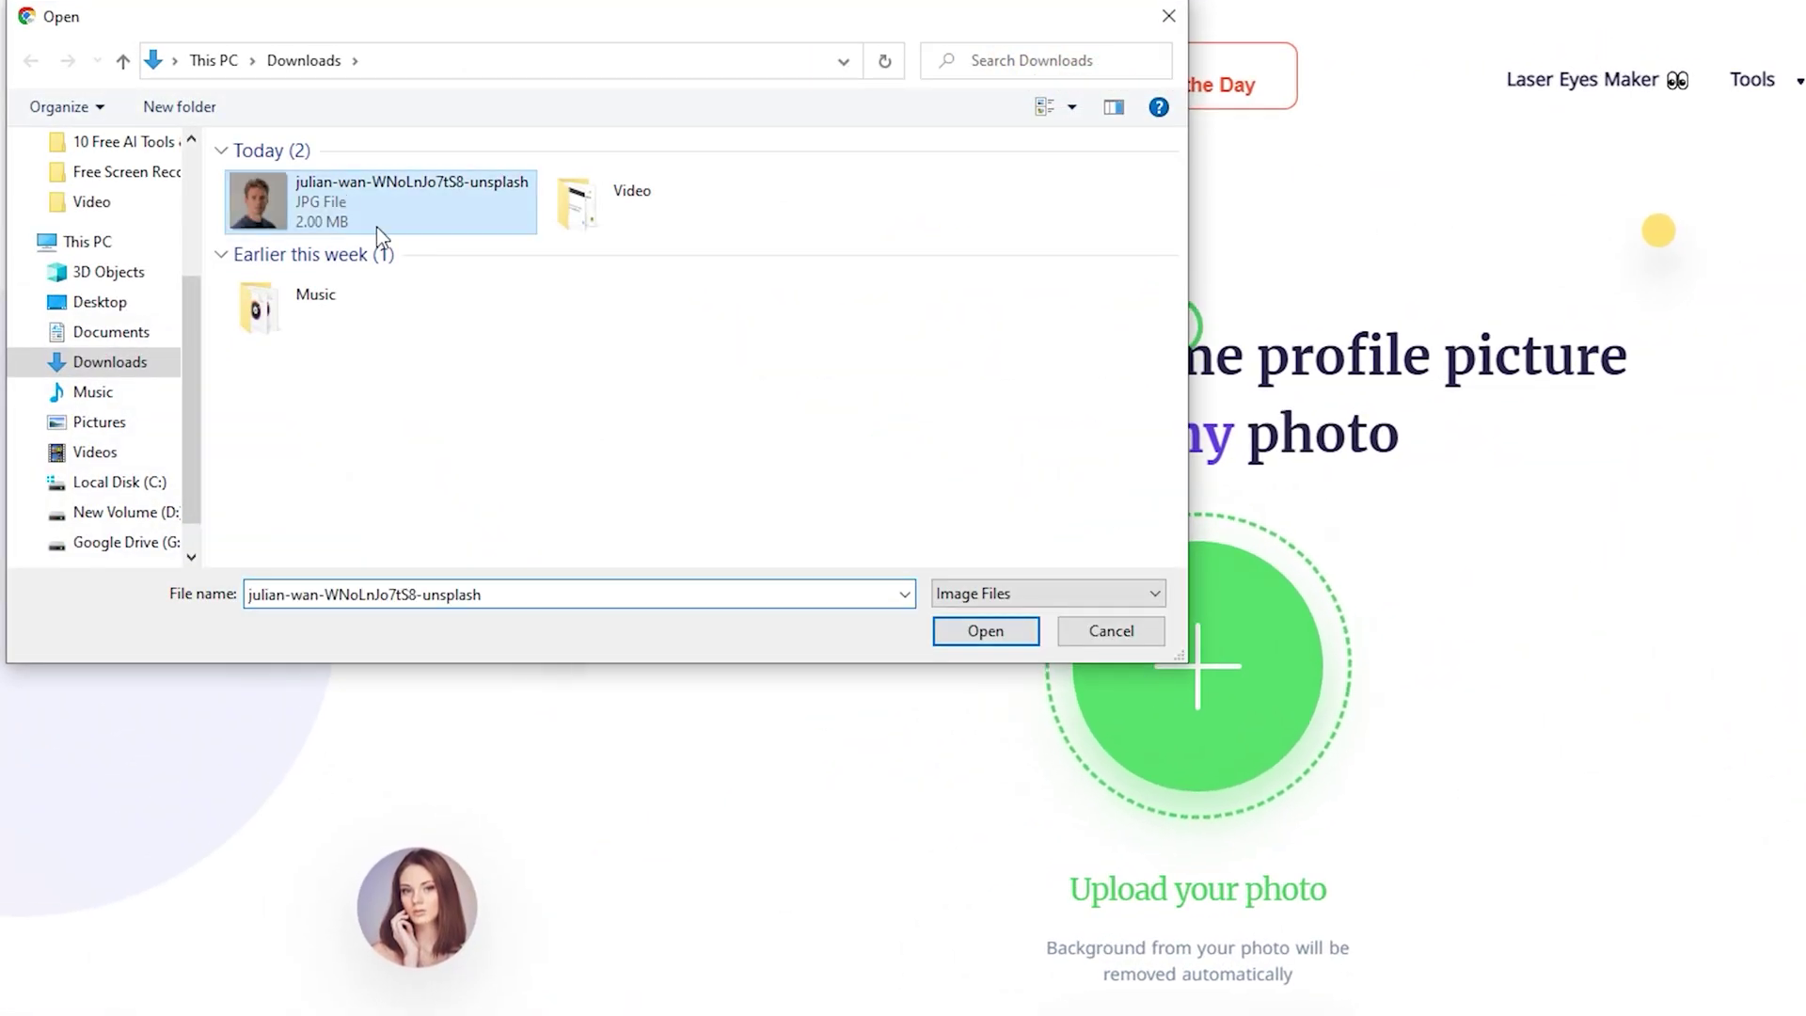
pyautogui.click(986, 630)
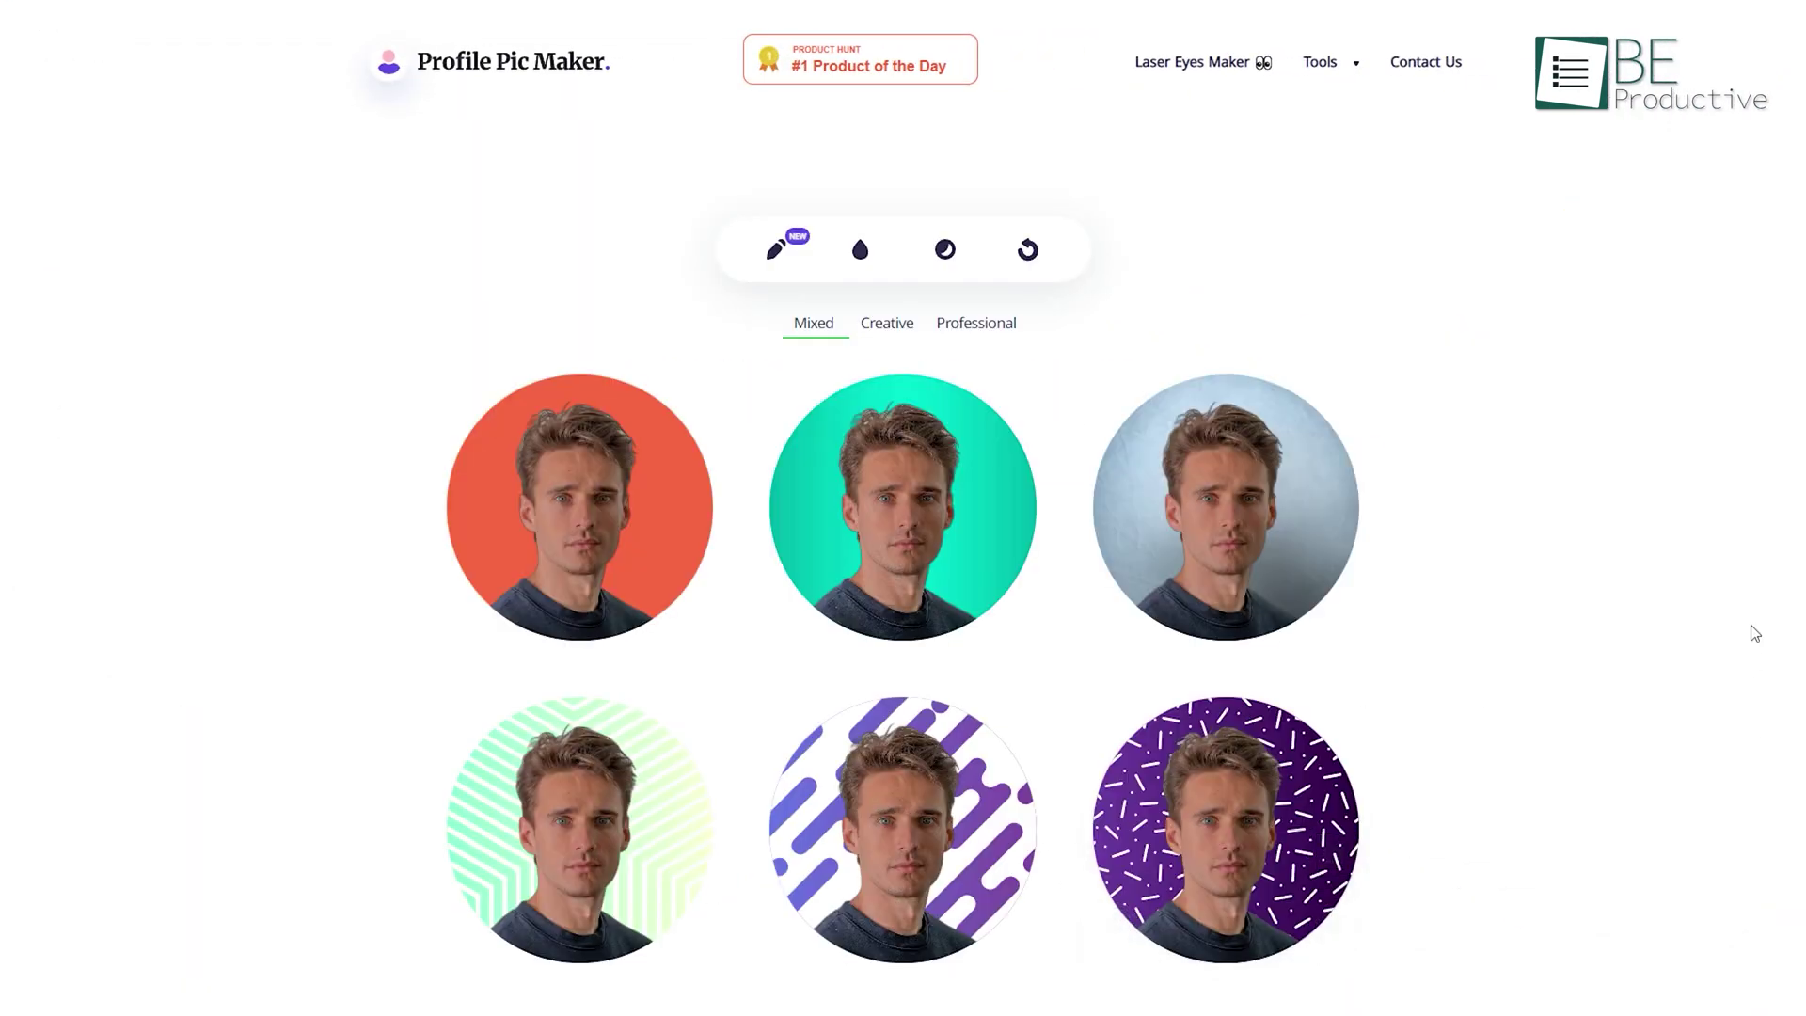
pyautogui.scroll(-3, 1728, 577)
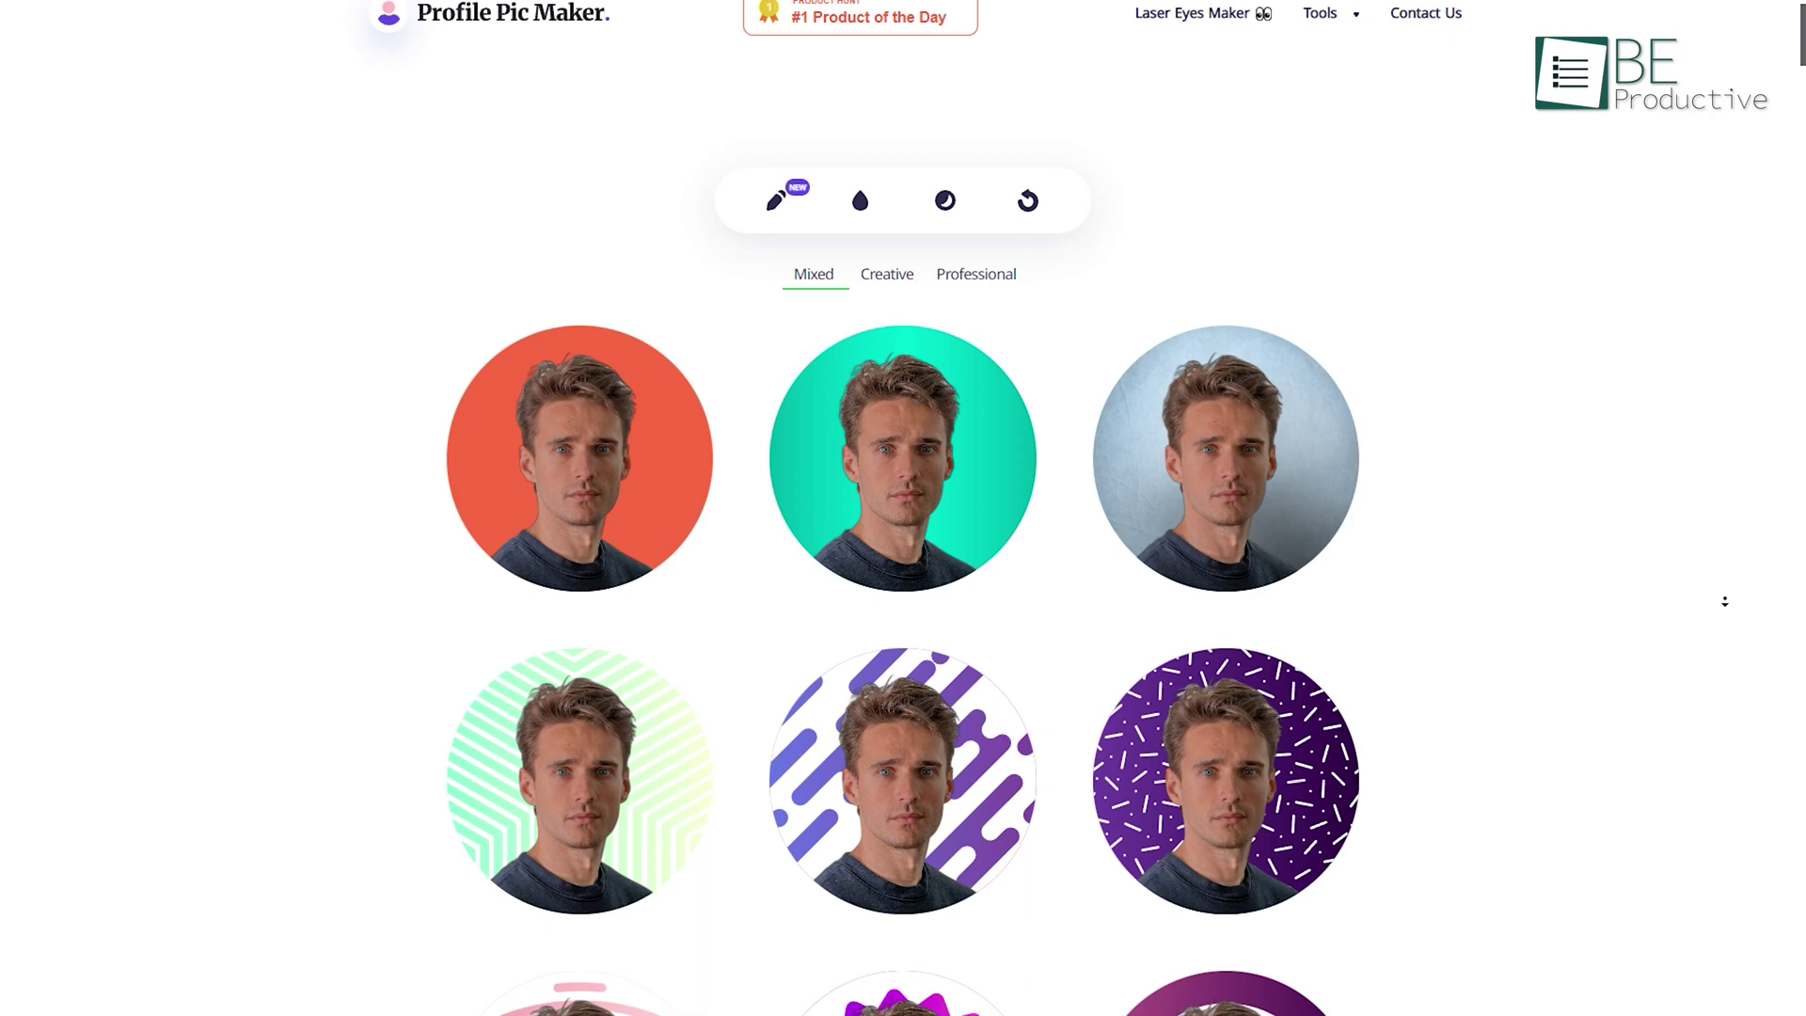
pyautogui.scroll(-3, 1725, 602)
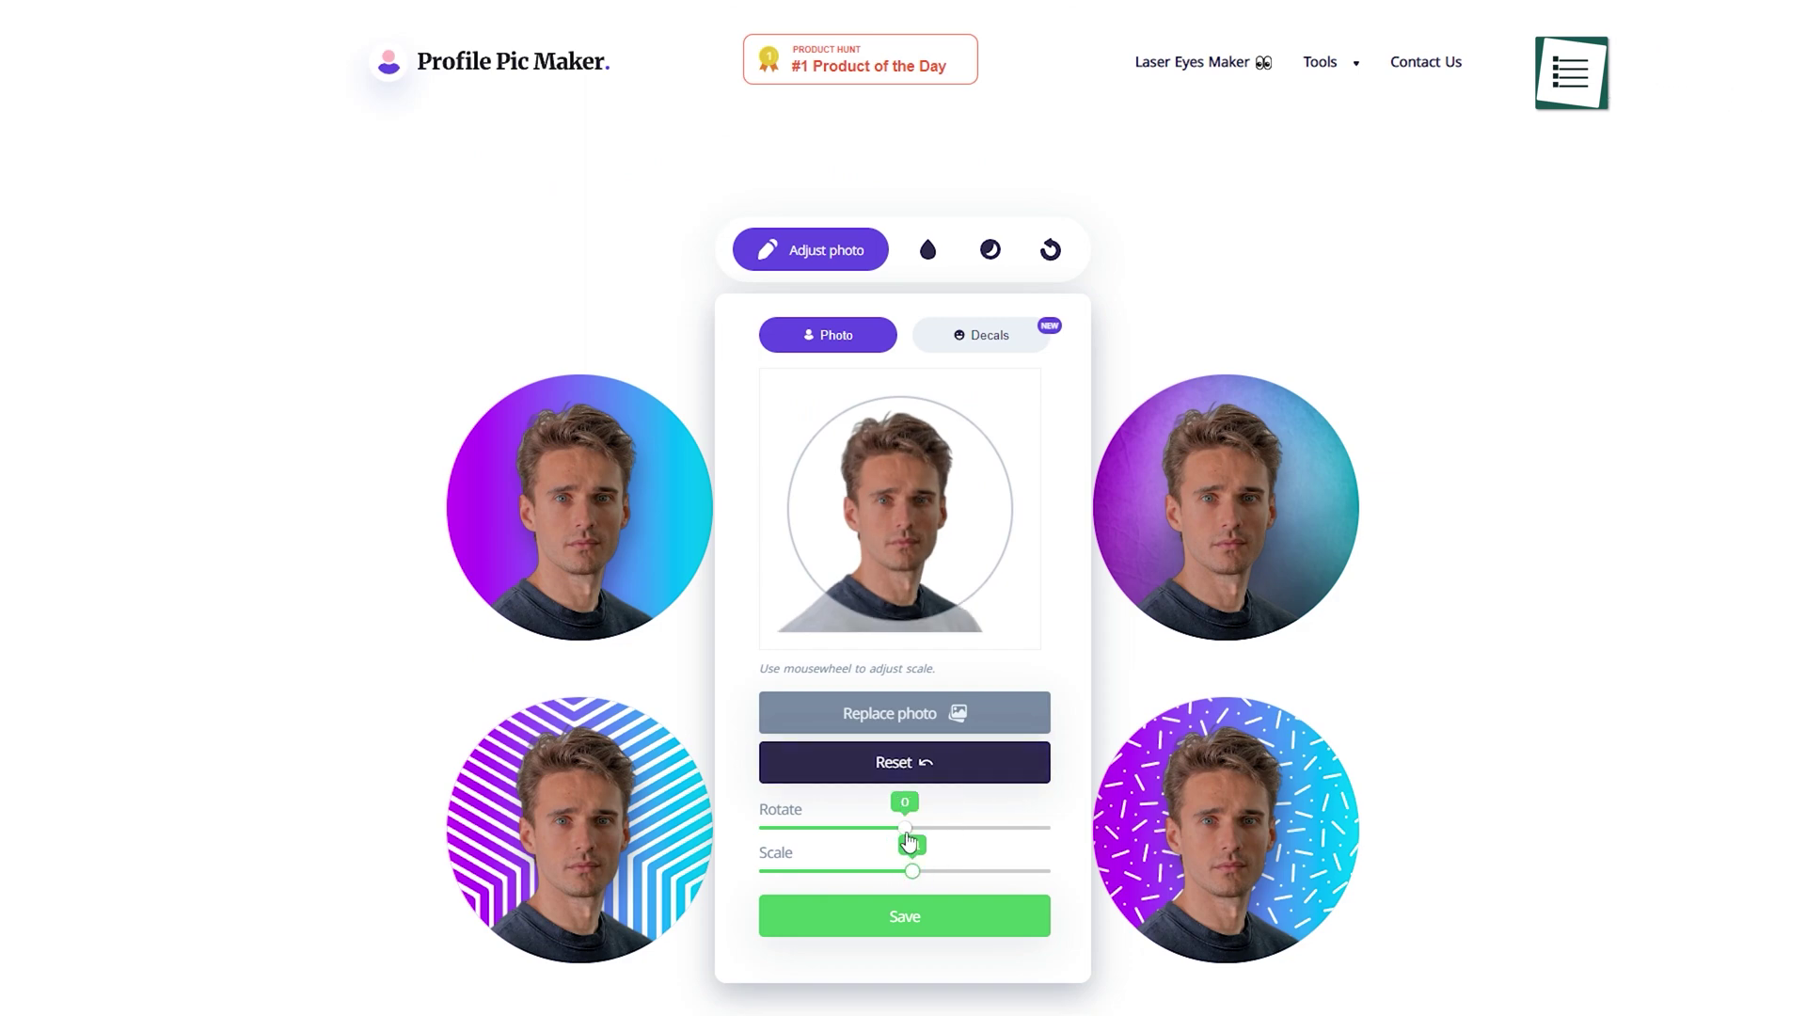
# Make the profile pictures pink, download the pink patterned one, and preview it with a wavy-line banner.
pyautogui.click(927, 250)
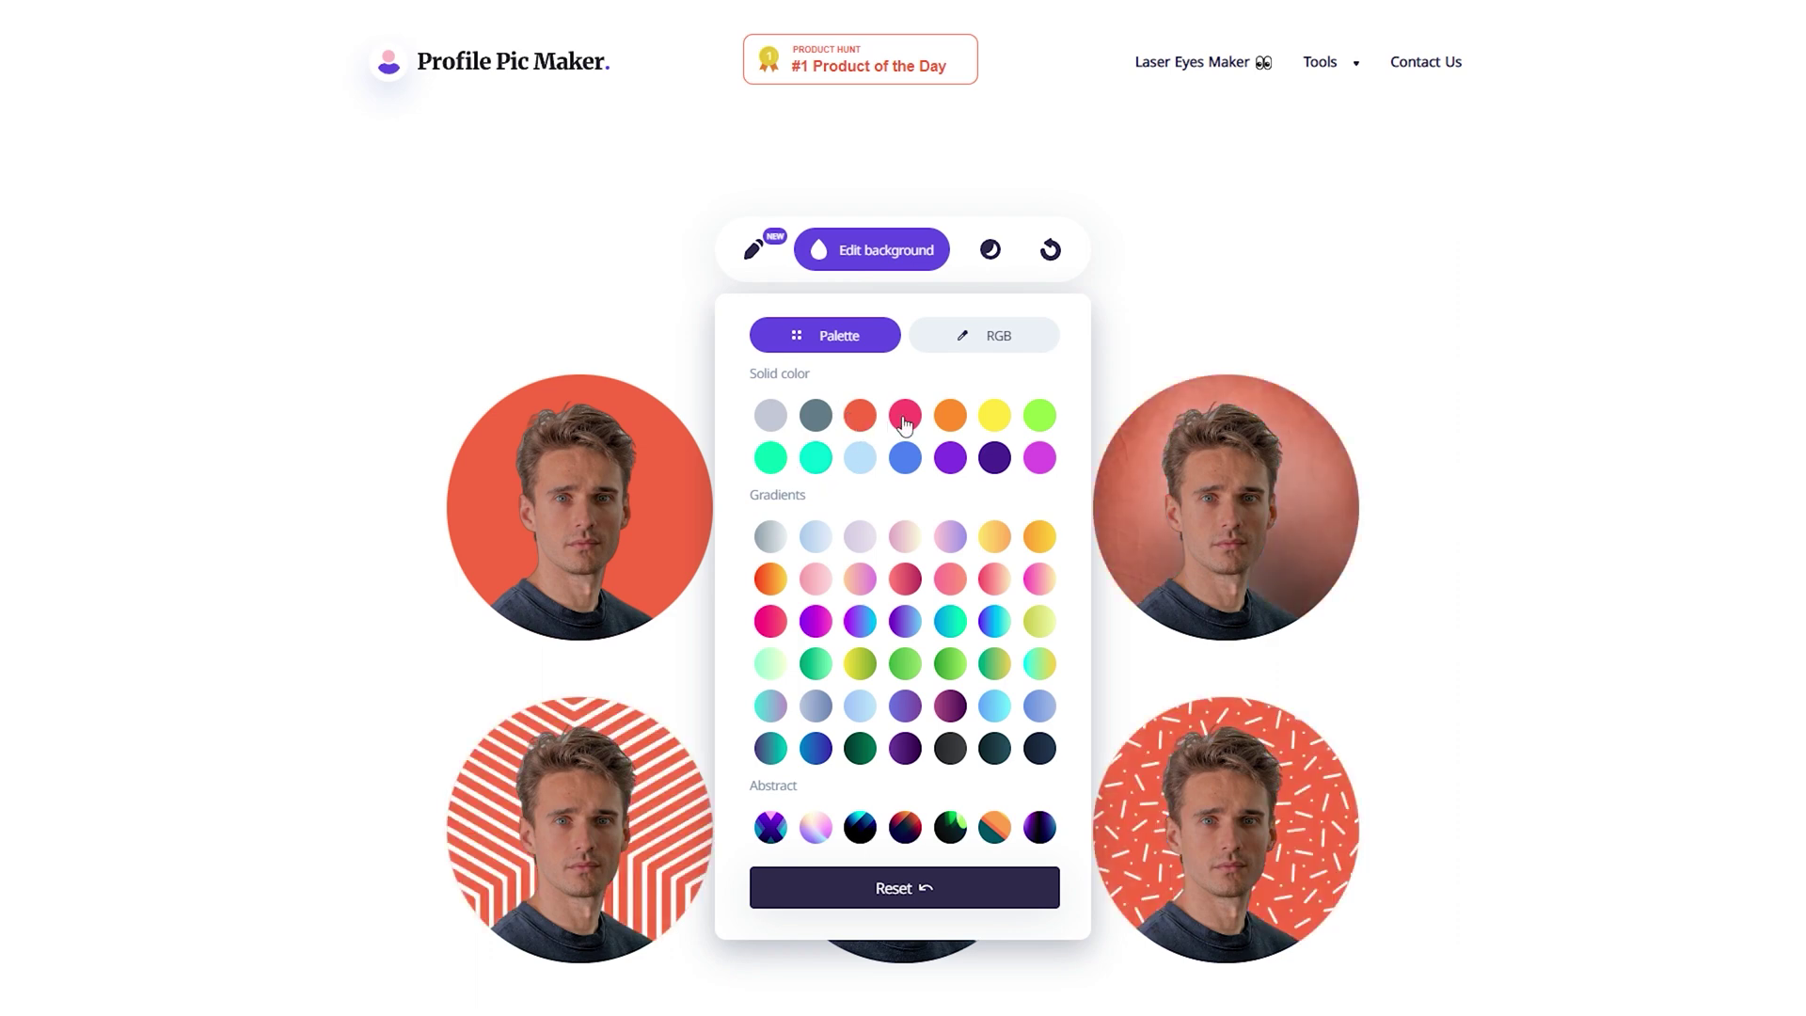
pyautogui.click(908, 421)
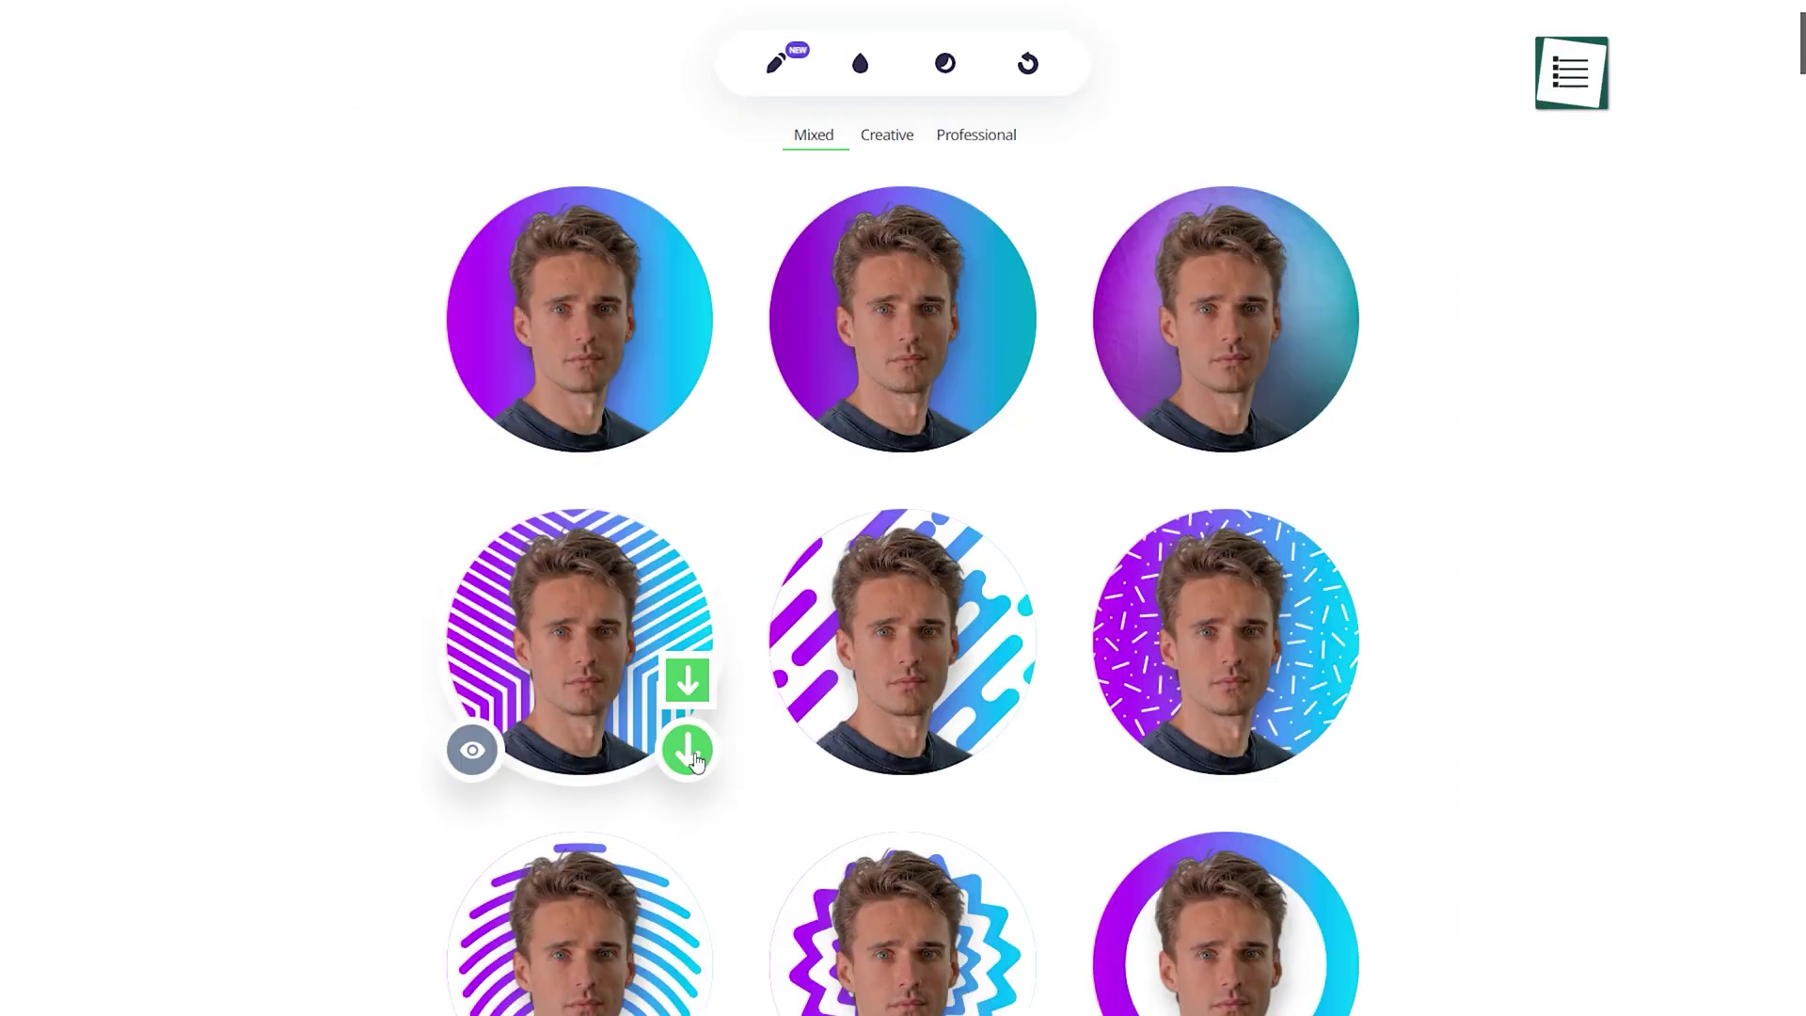
pyautogui.click(694, 760)
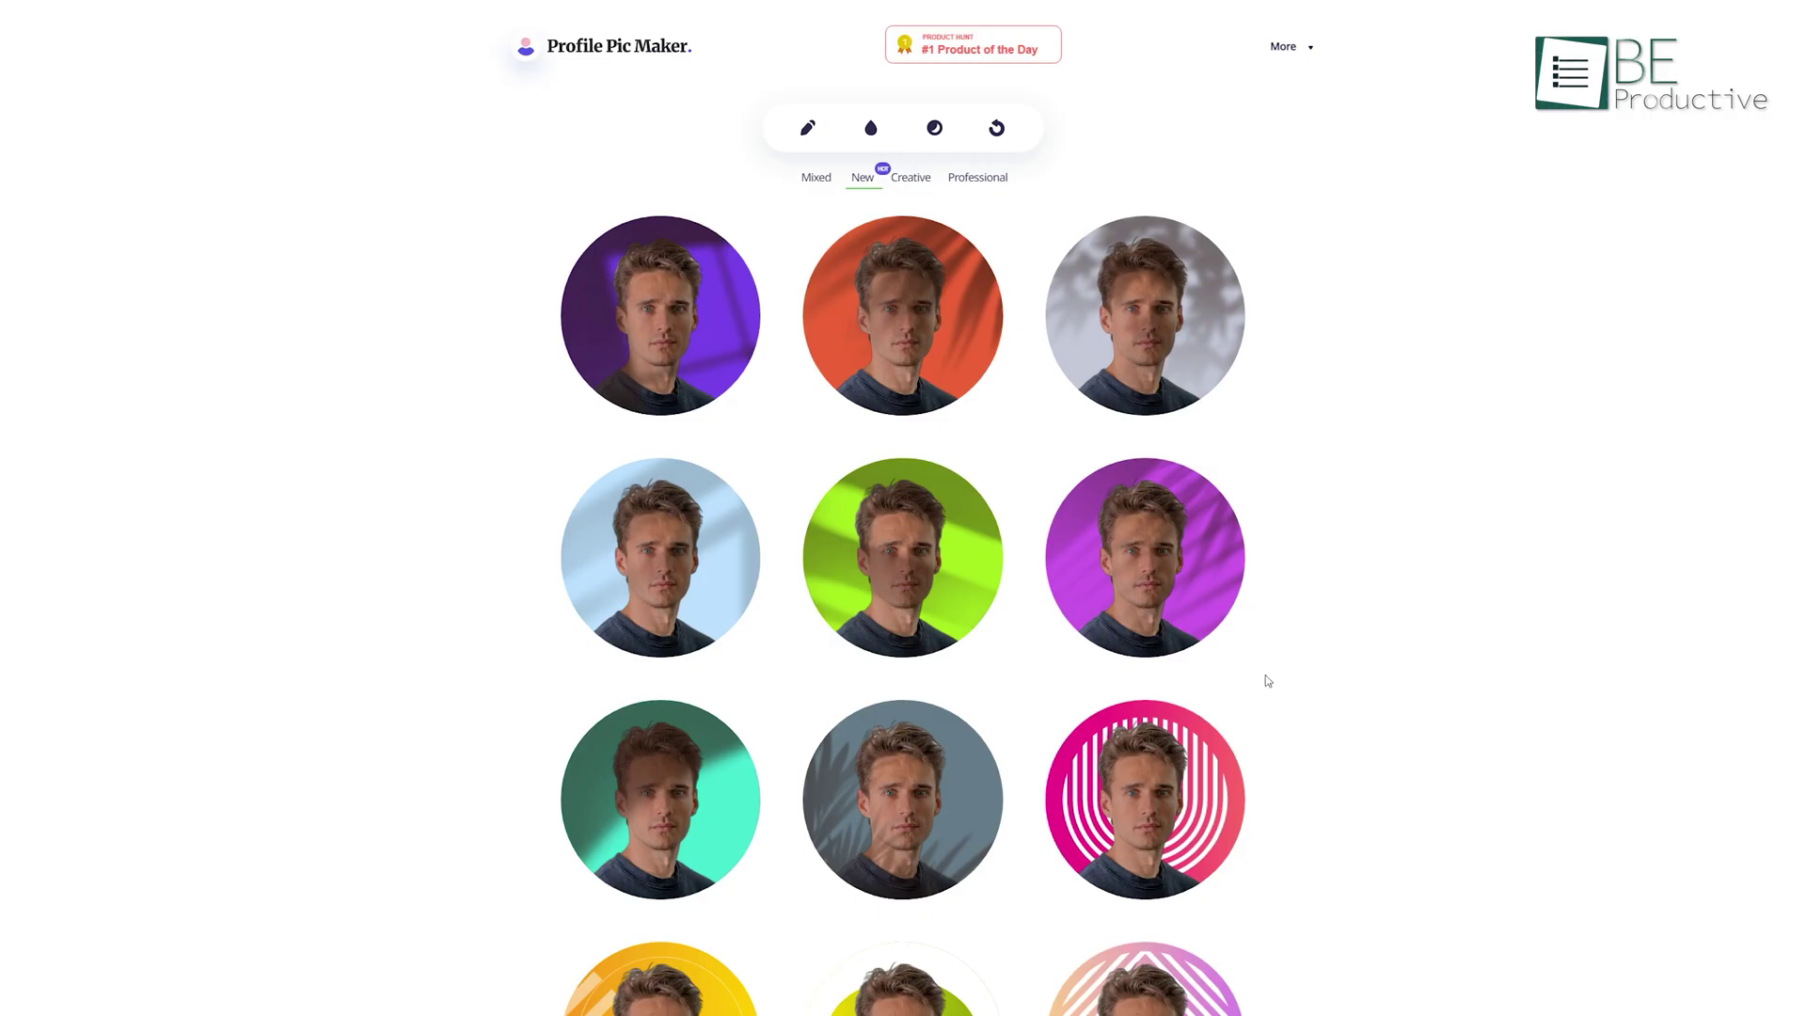
pyautogui.click(1064, 882)
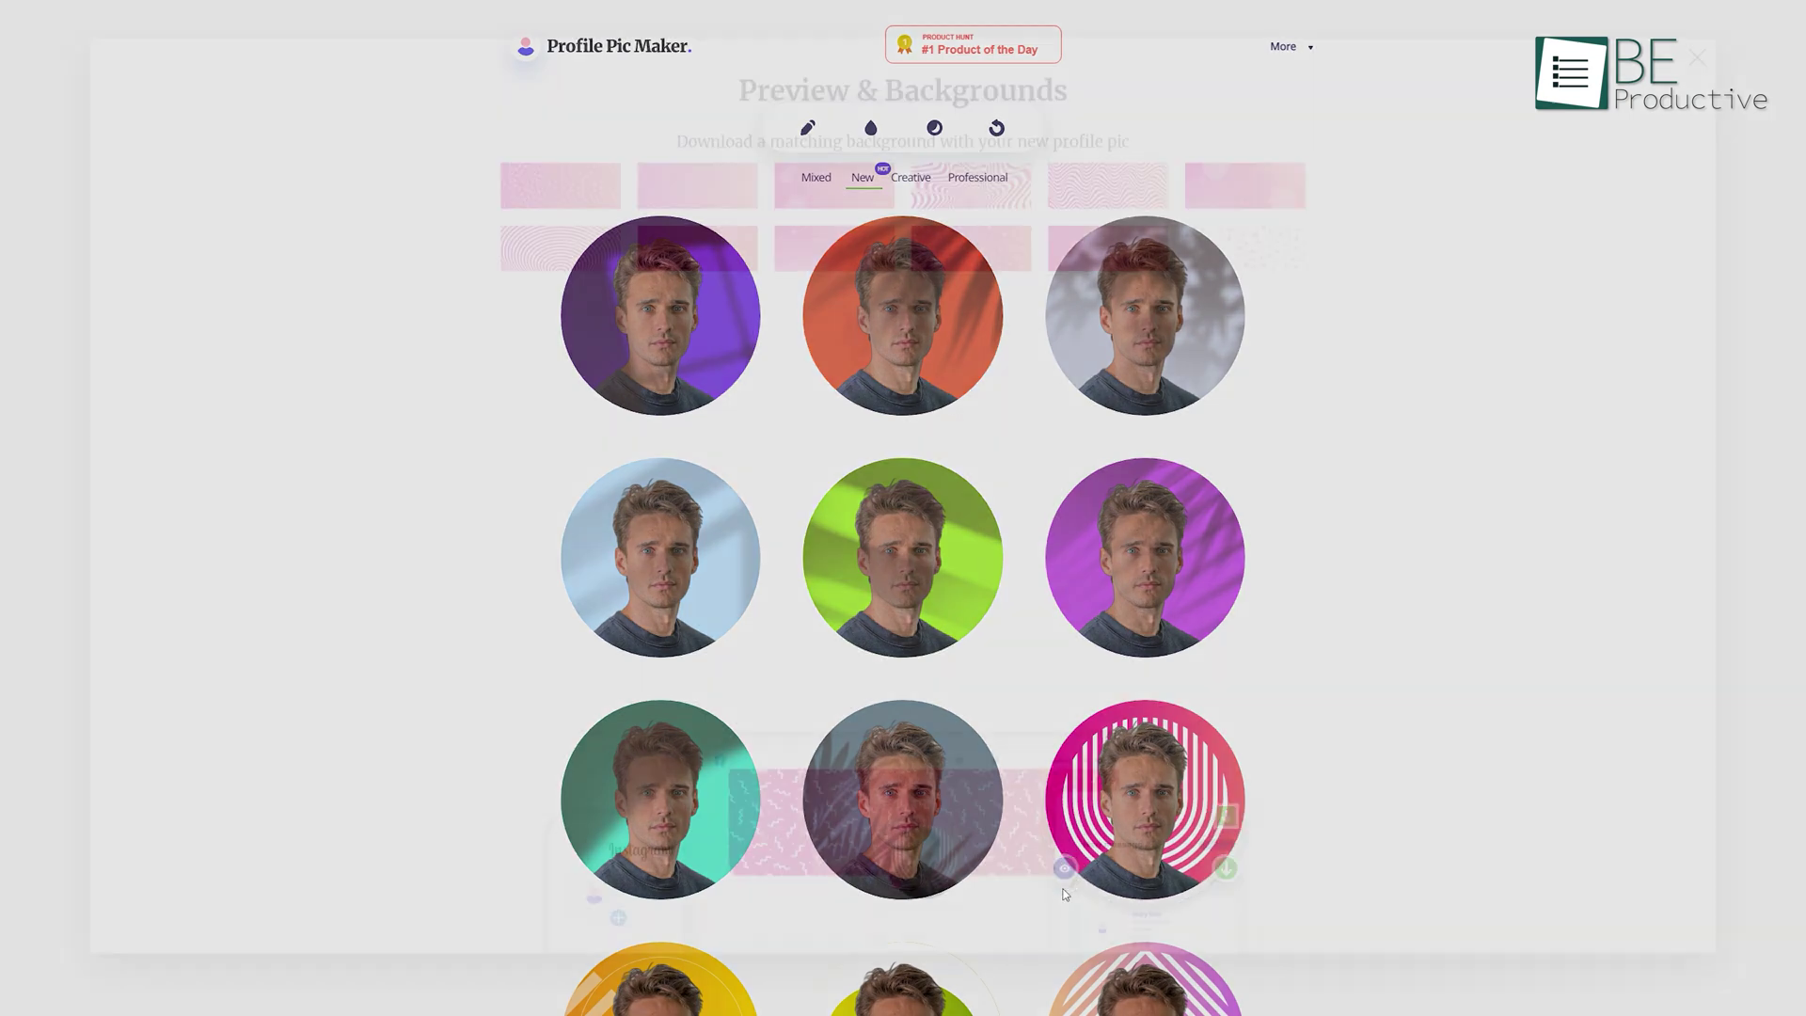
pyautogui.click(886, 276)
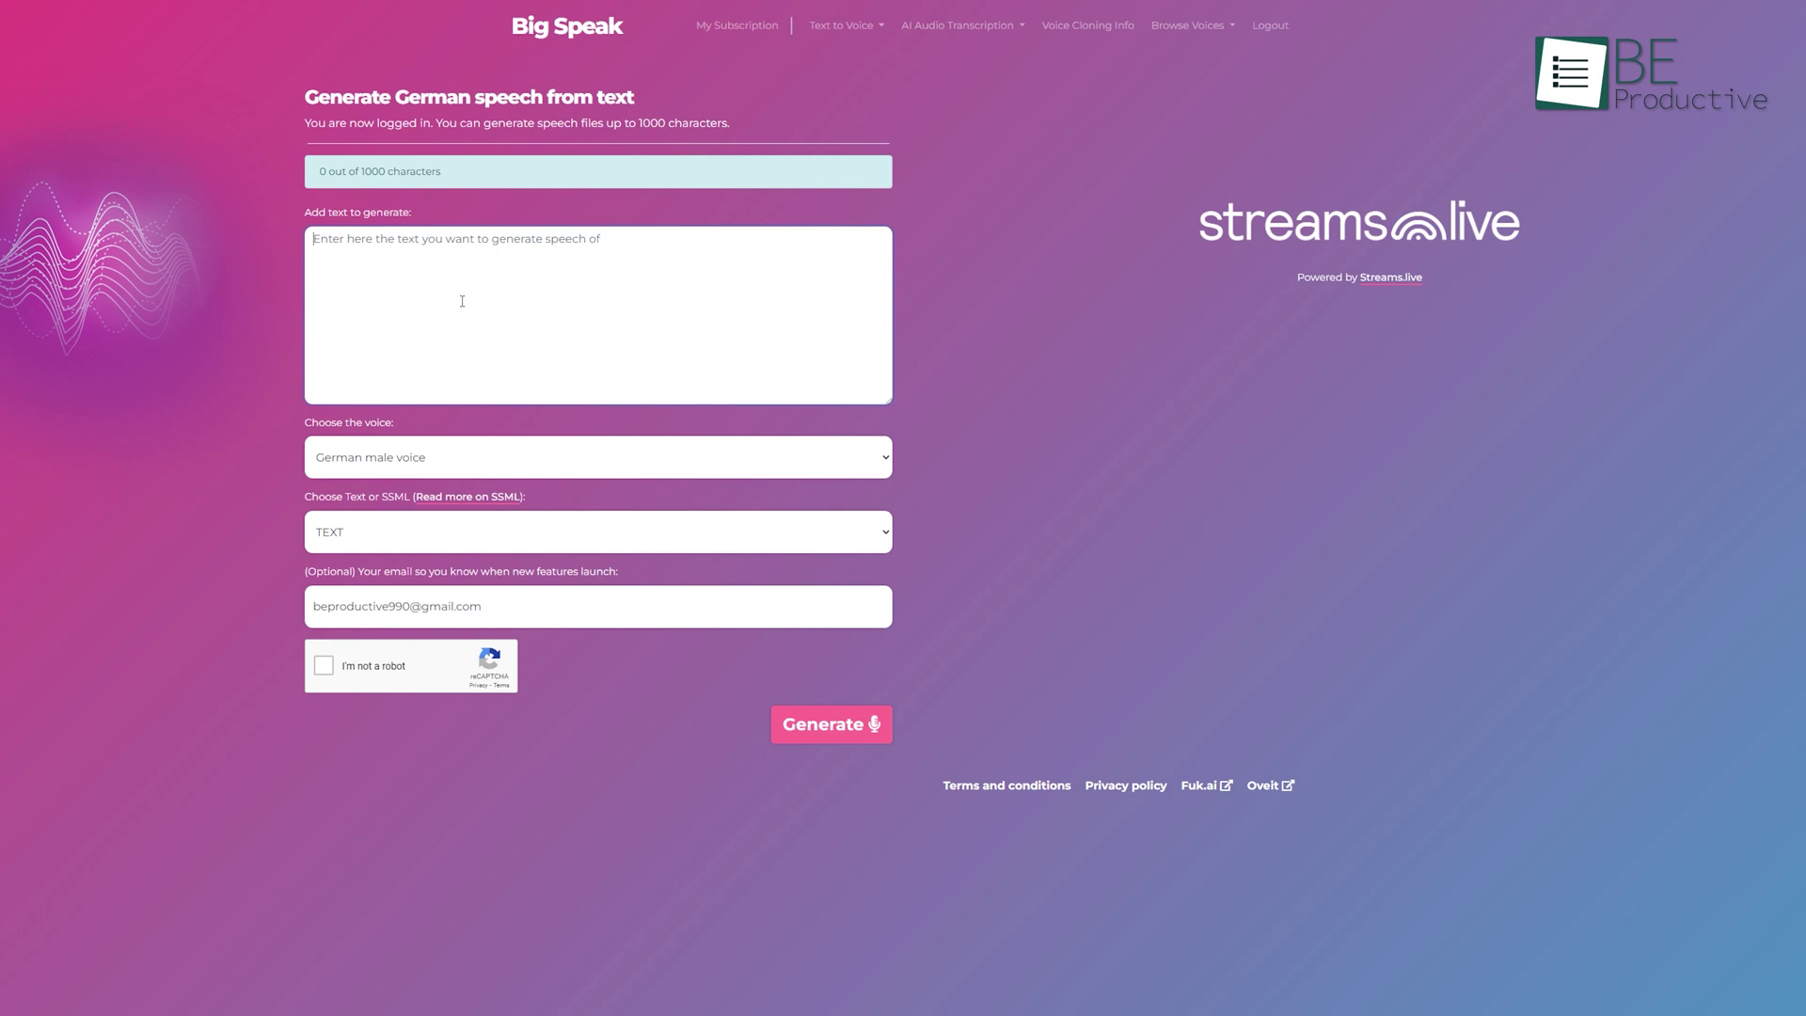
# Generate a German male-voice clip of the pasted AI article text, then open the text-to-voice language list.
pyautogui.write('As the hype around AI has accelerated, vendors have been scrambling to promote how their products and services use AI. Often what they refer to as AI is simply one component of AI, such as machine learning. AI requires a foundation of specialized hardware and software for writing and training machine learning algorithms. No one programming language is synonymous with AI, but a few, including Python, R and Java, are popular.  In general, AI systems work by ingesting large amounts of labeled training data, analyzing the data for correlations and patterns, and using these patterns to make predictions about future states. In this way, a chatbot that is fed examples of text chats can learn to produce lifelike exchanges with people, or an image recognition tool can learn to identify and describe objects in images by reviewing millions of examples.')
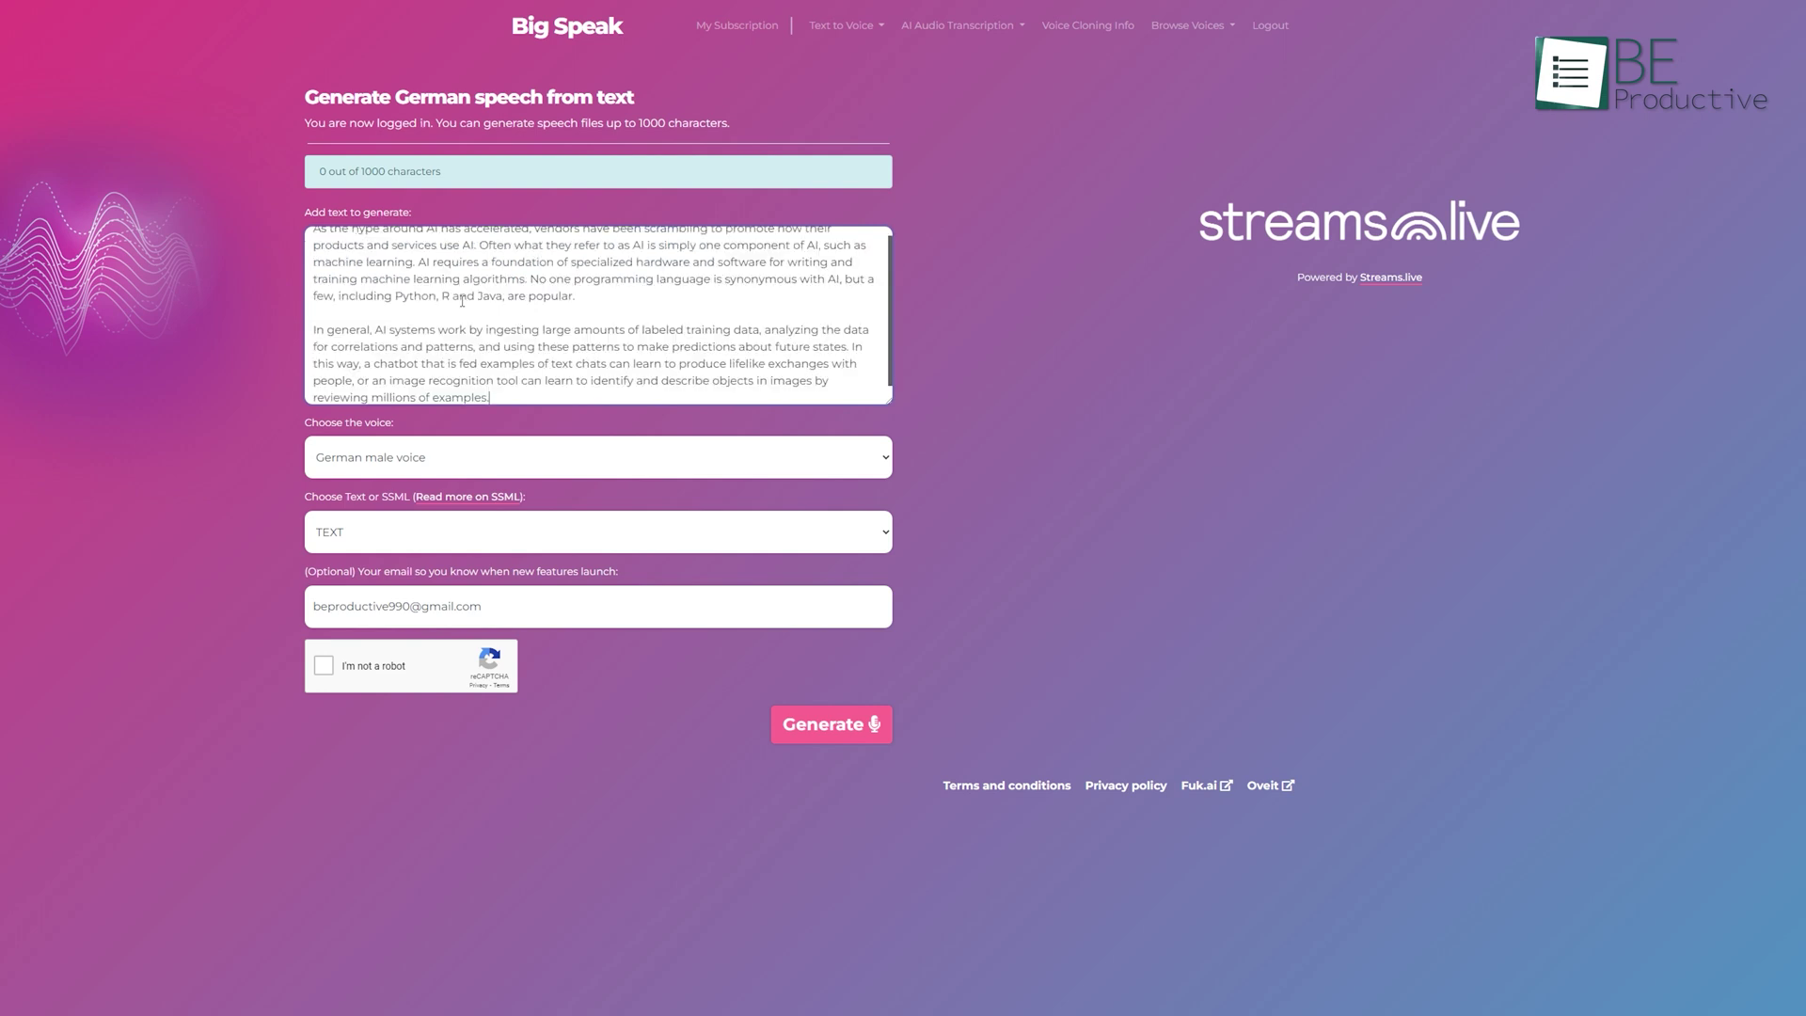
pyautogui.click(461, 475)
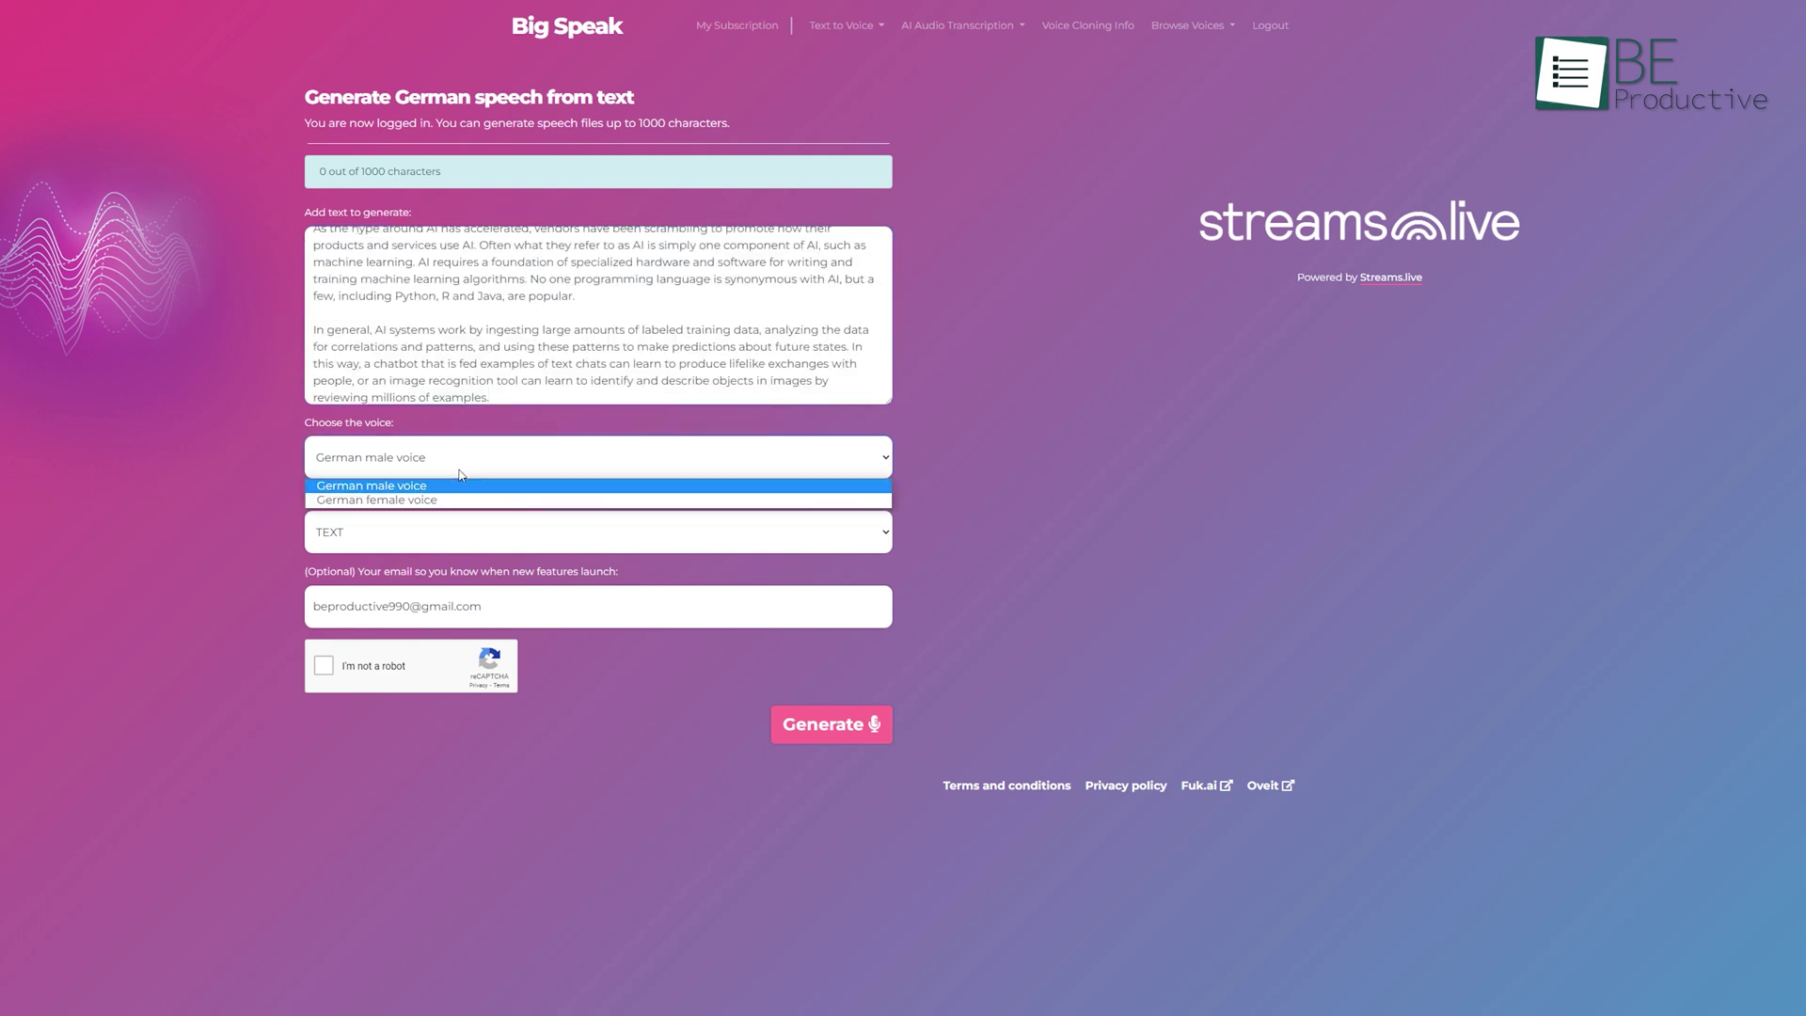
pyautogui.click(455, 485)
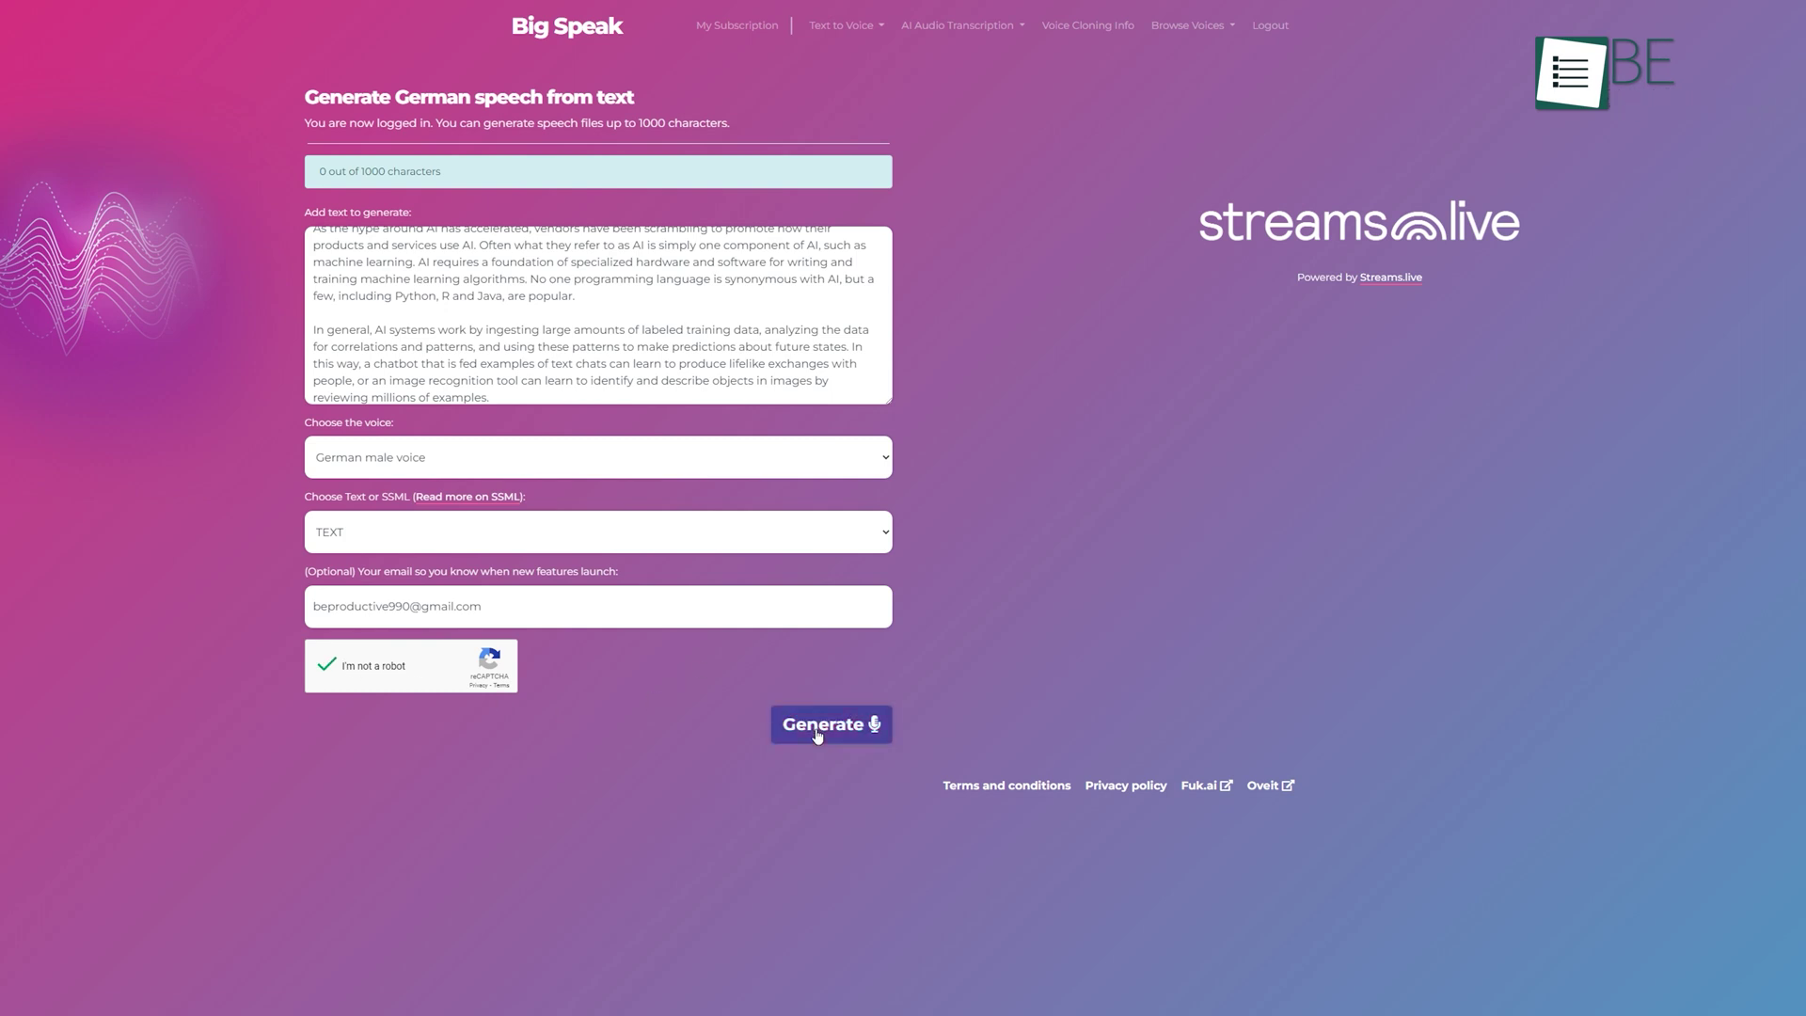
pyautogui.click(817, 733)
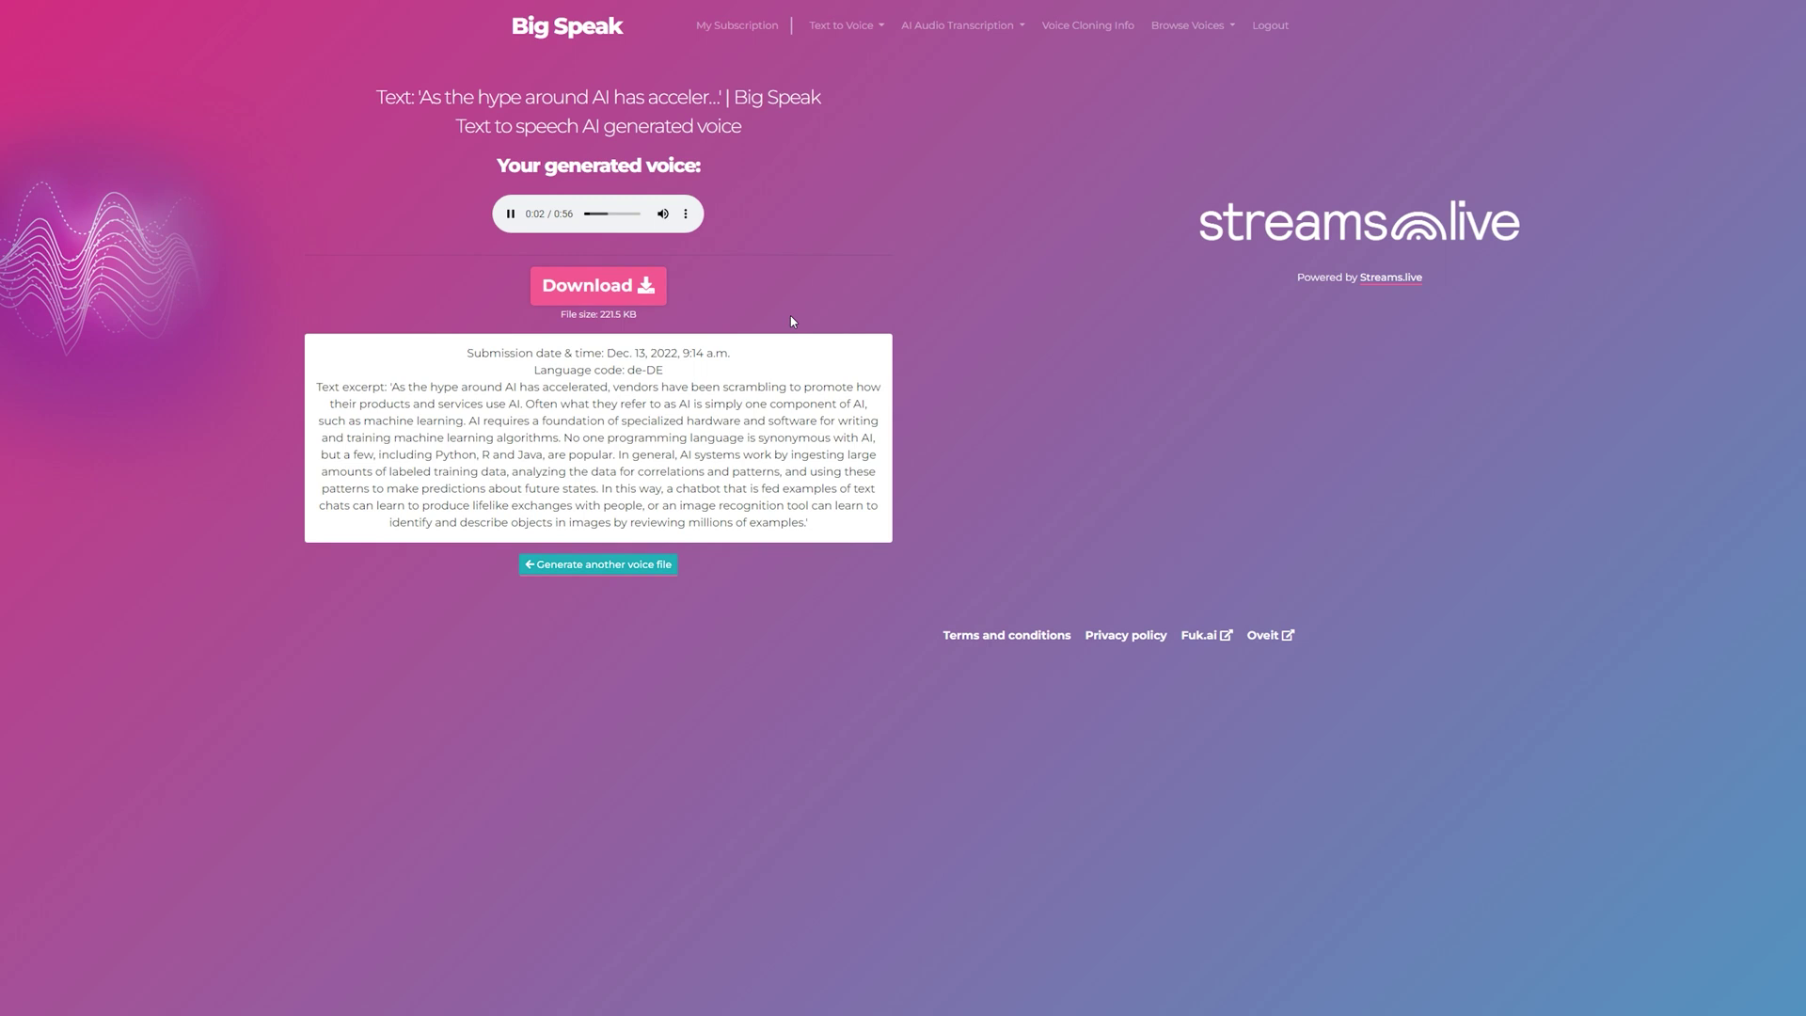
pyautogui.click(867, 32)
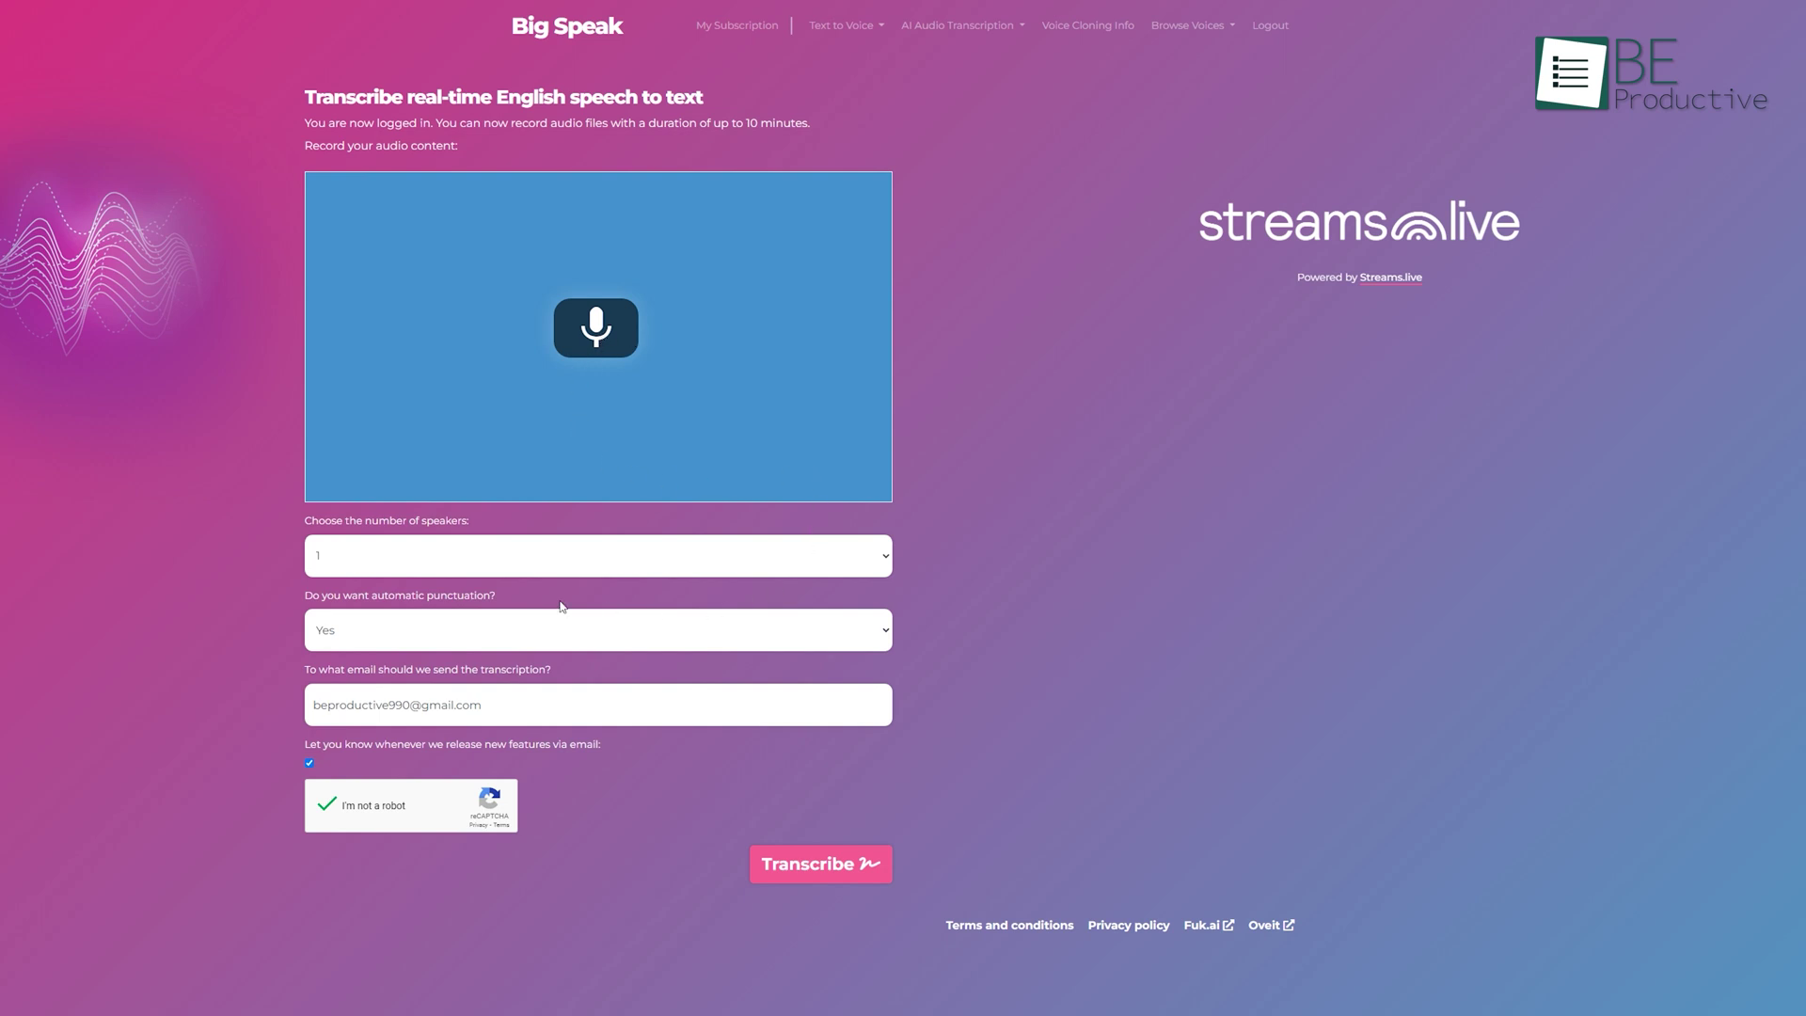
# Open Big Speak's number-of-speakers dropdown.
pyautogui.click(483, 568)
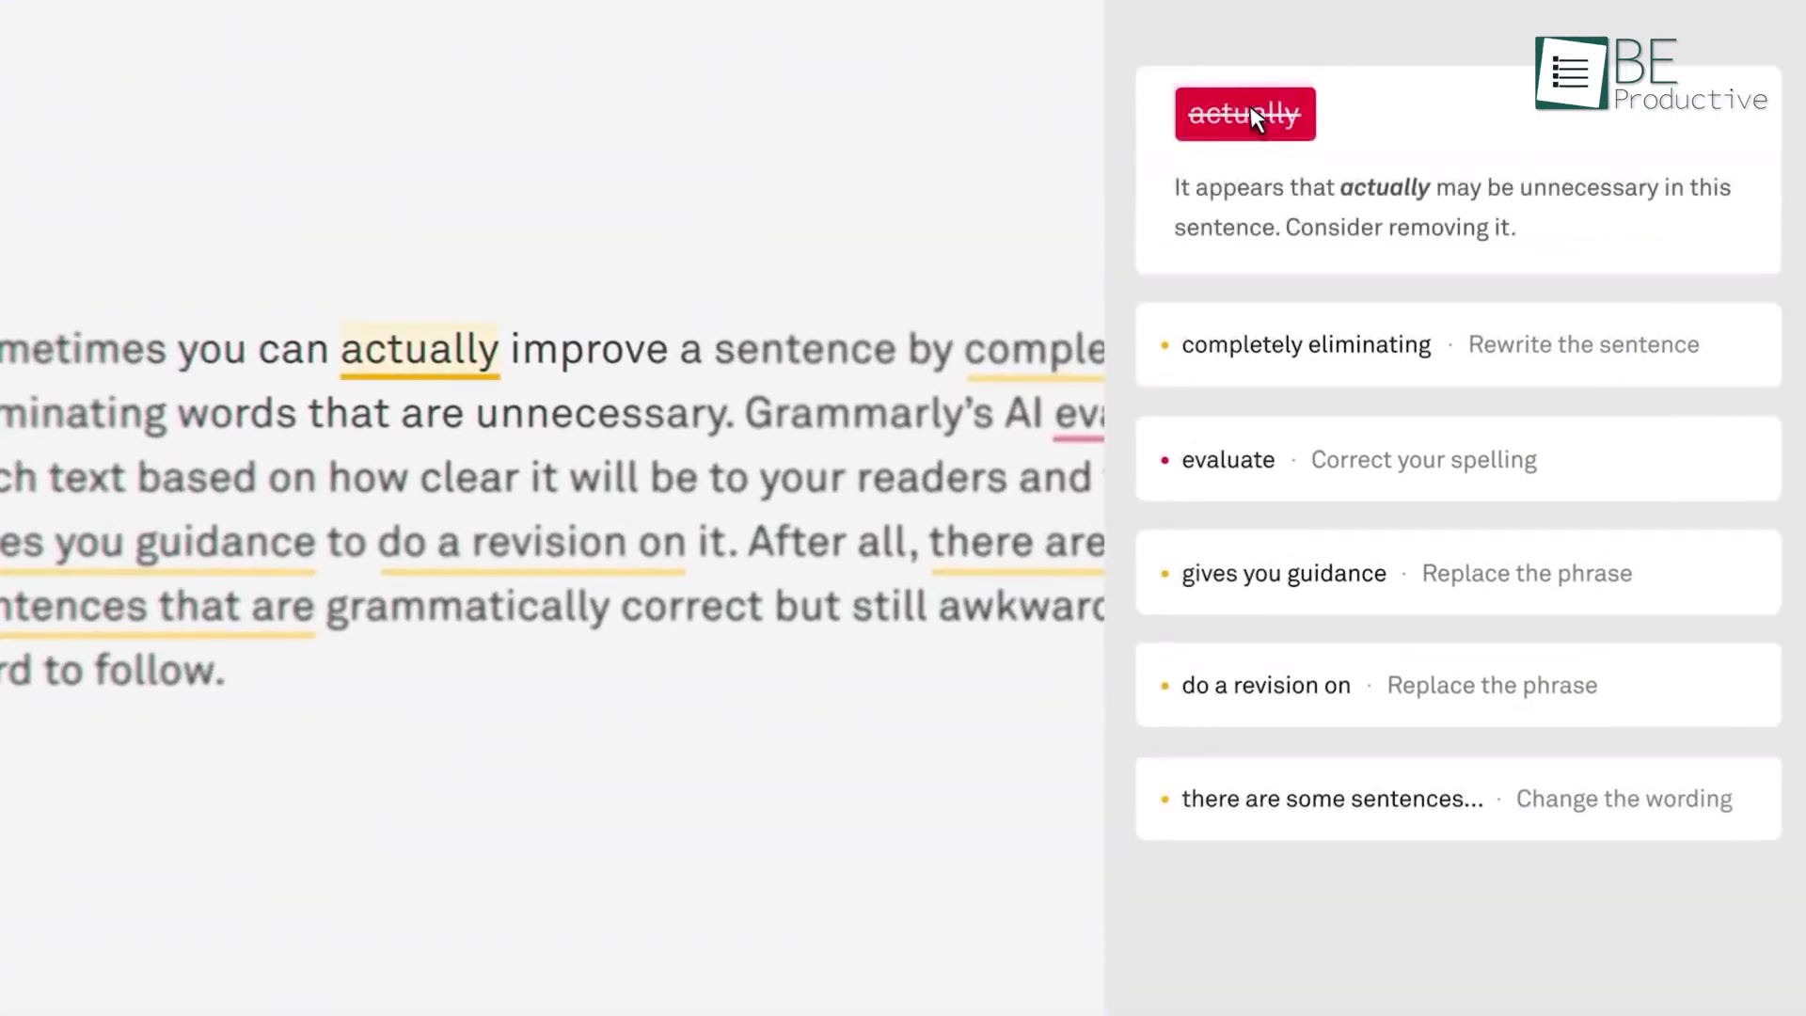
# Accept Grammarly's fixes: remove 'actually', shorten 'completely eliminating' to 'eliminating', and delete the stray comma.
pyautogui.click(1251, 114)
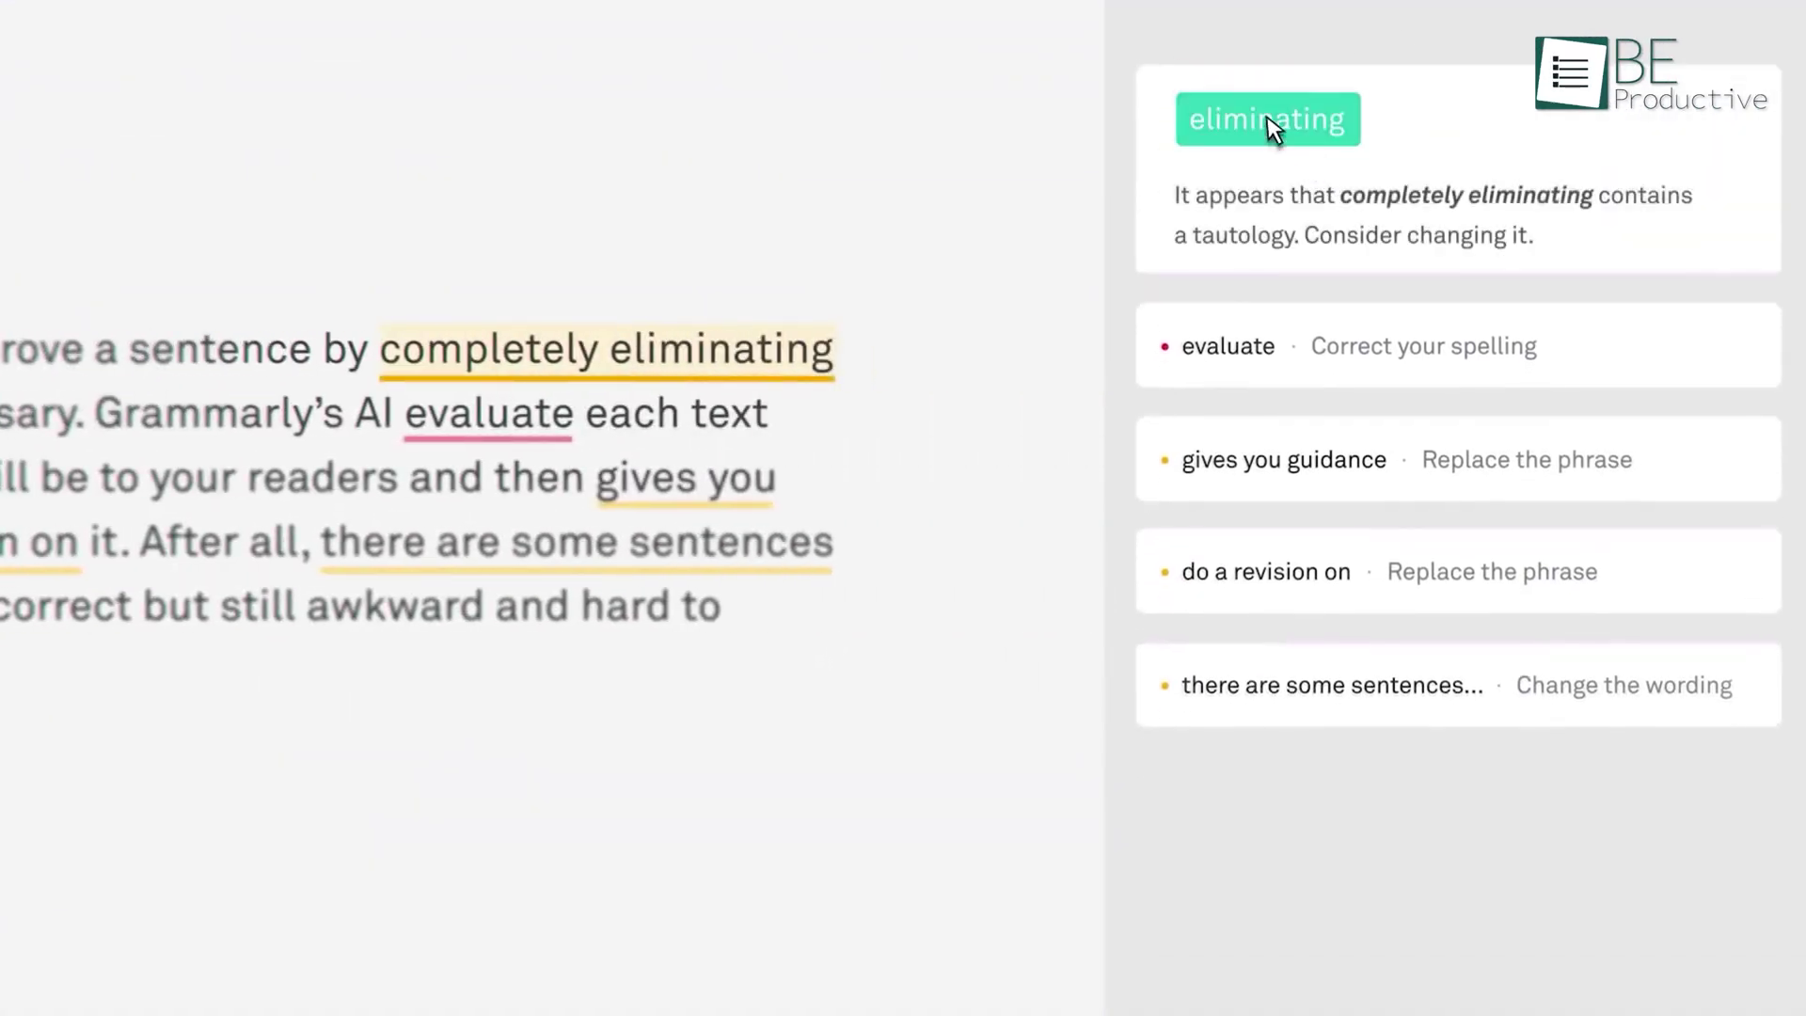
pyautogui.click(1270, 123)
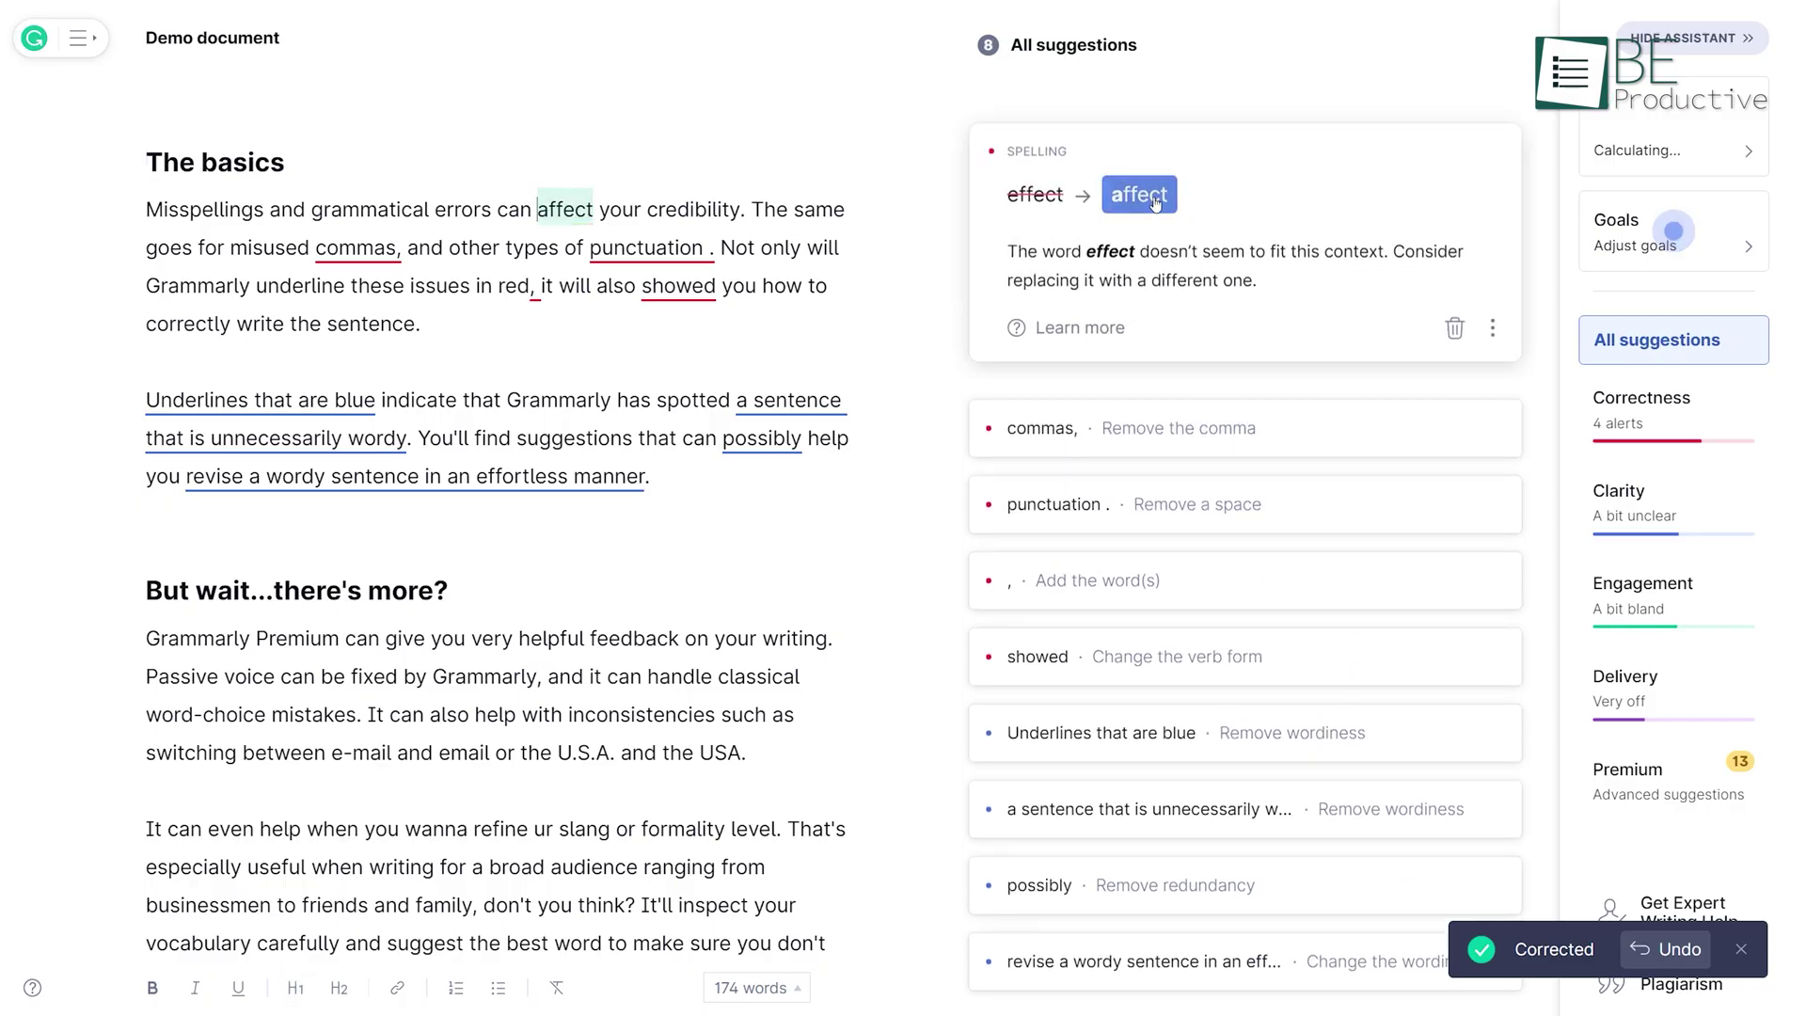
pyautogui.click(1153, 143)
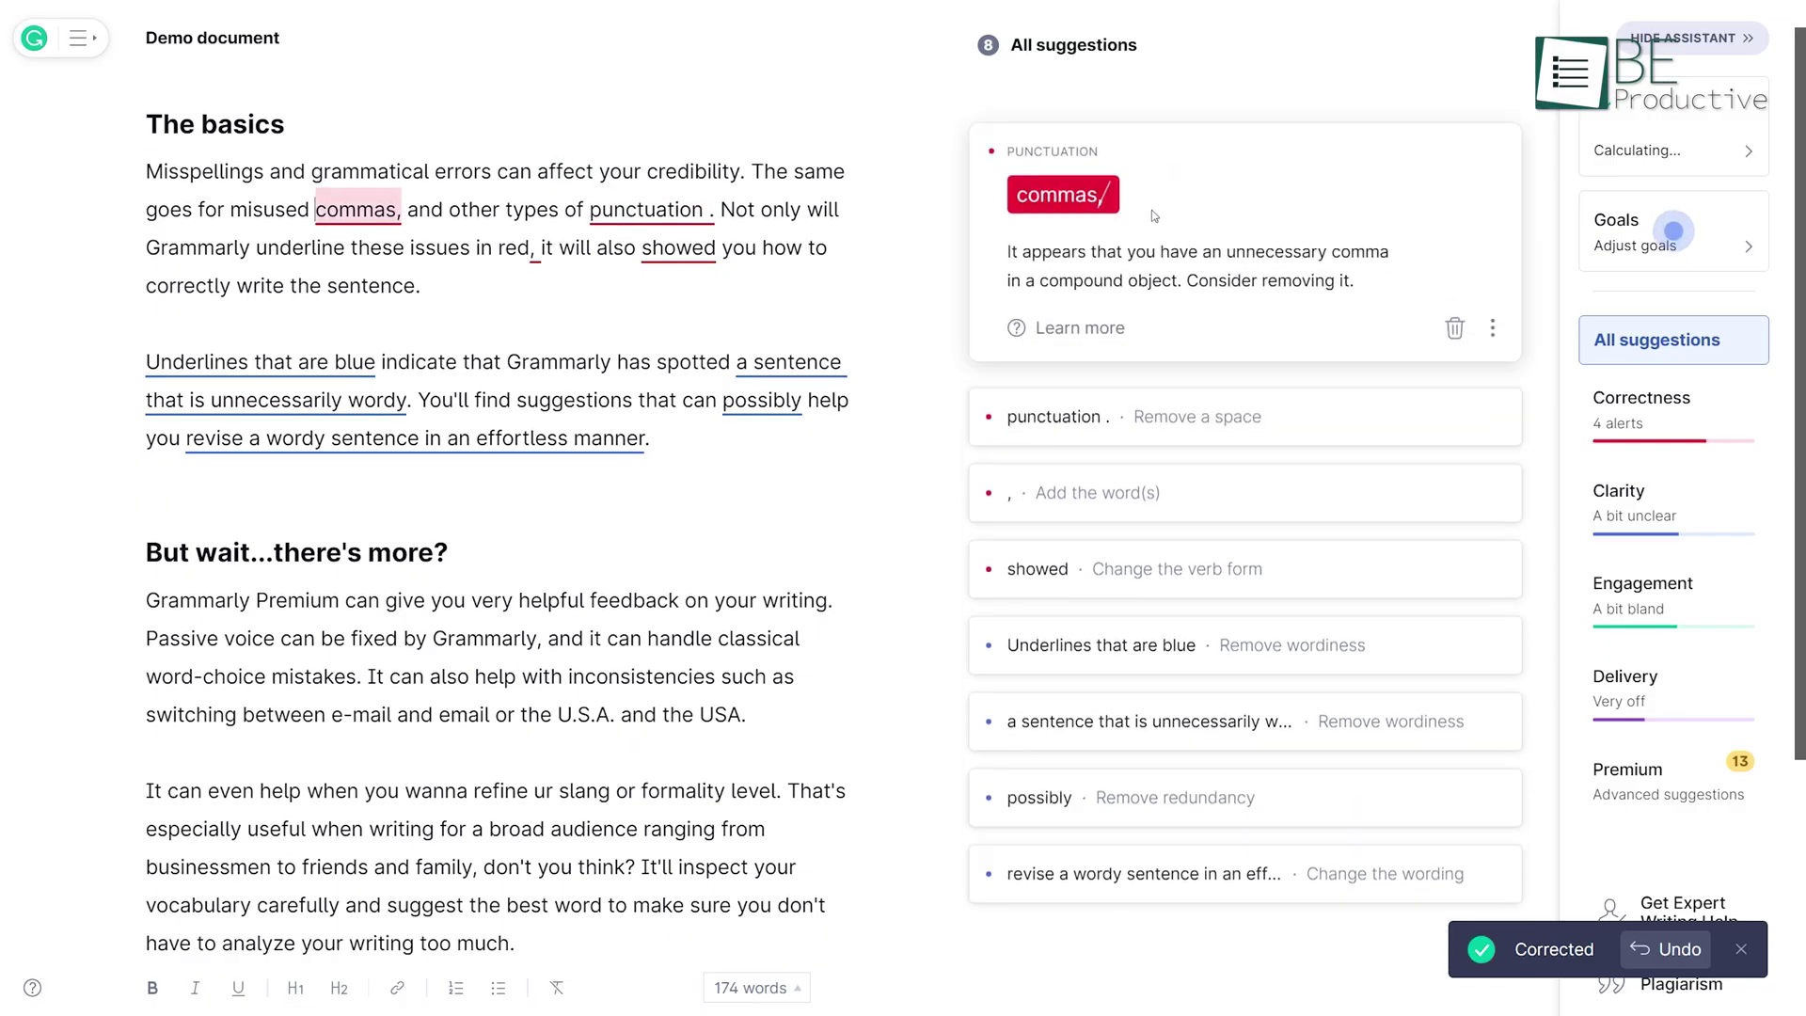
pyautogui.click(1063, 196)
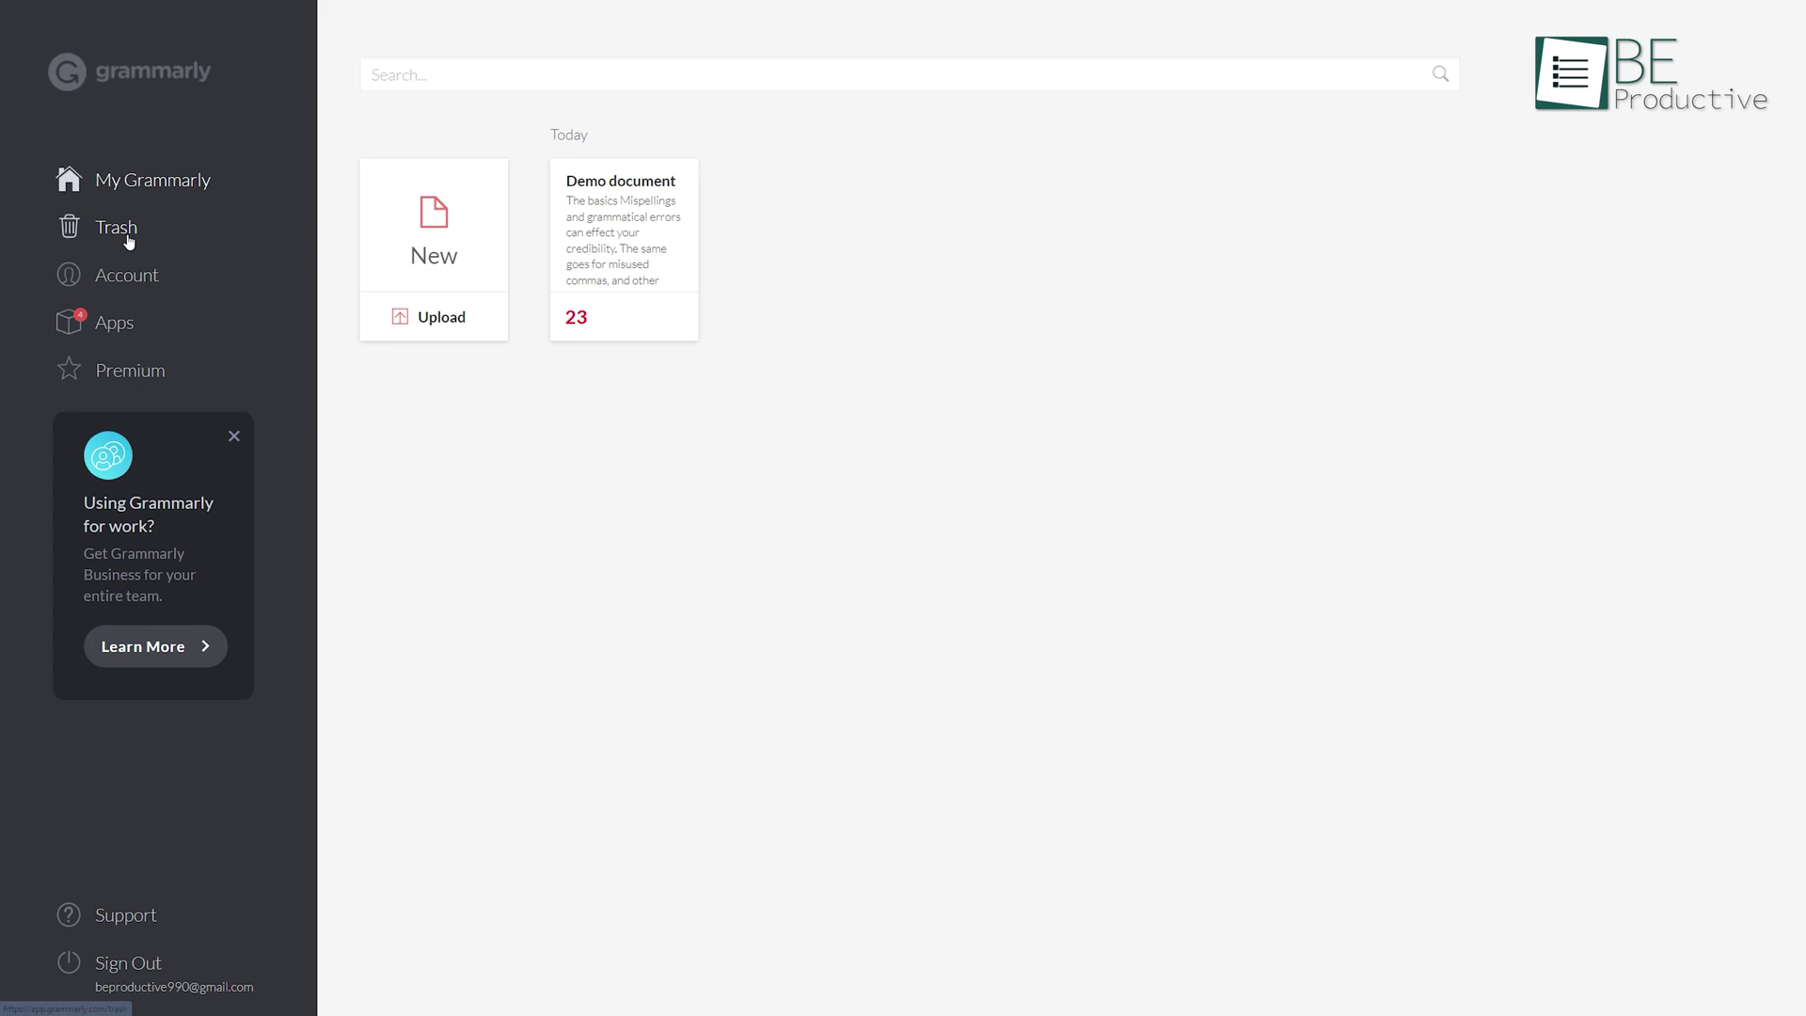